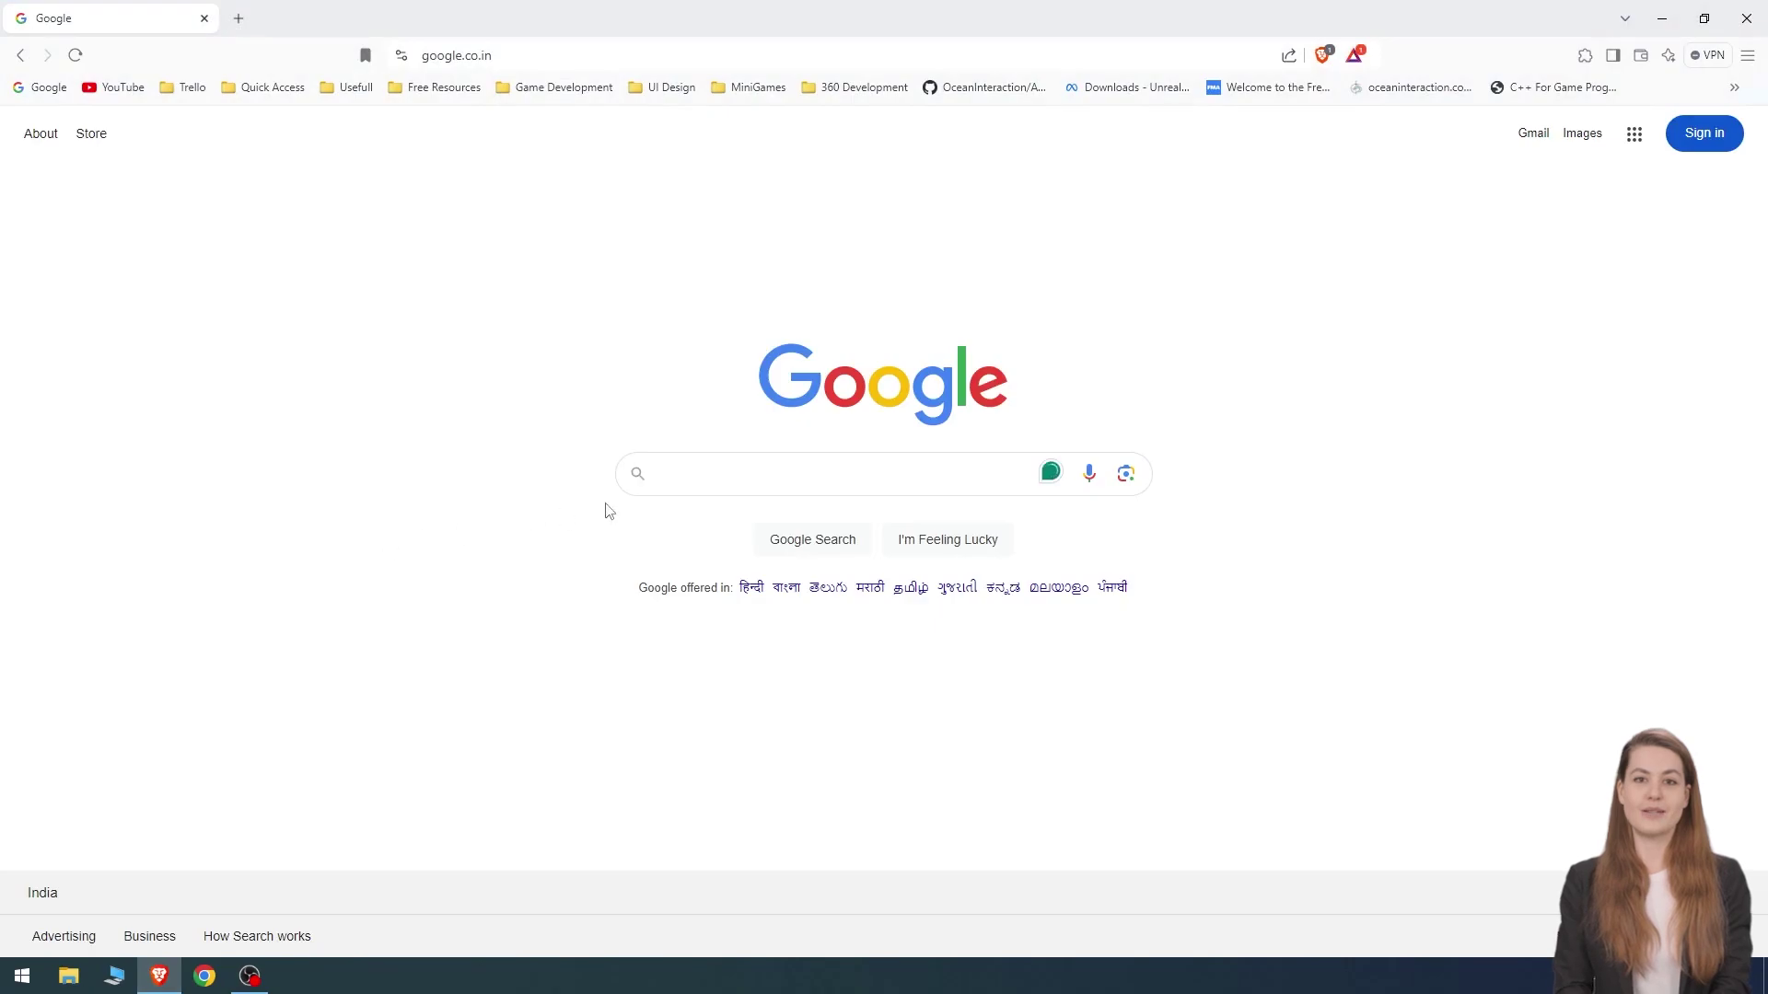
Search Google for 'android studio' and bring up the Koala Feature Drop download terms on developer.android.com.
left_click(695, 460)
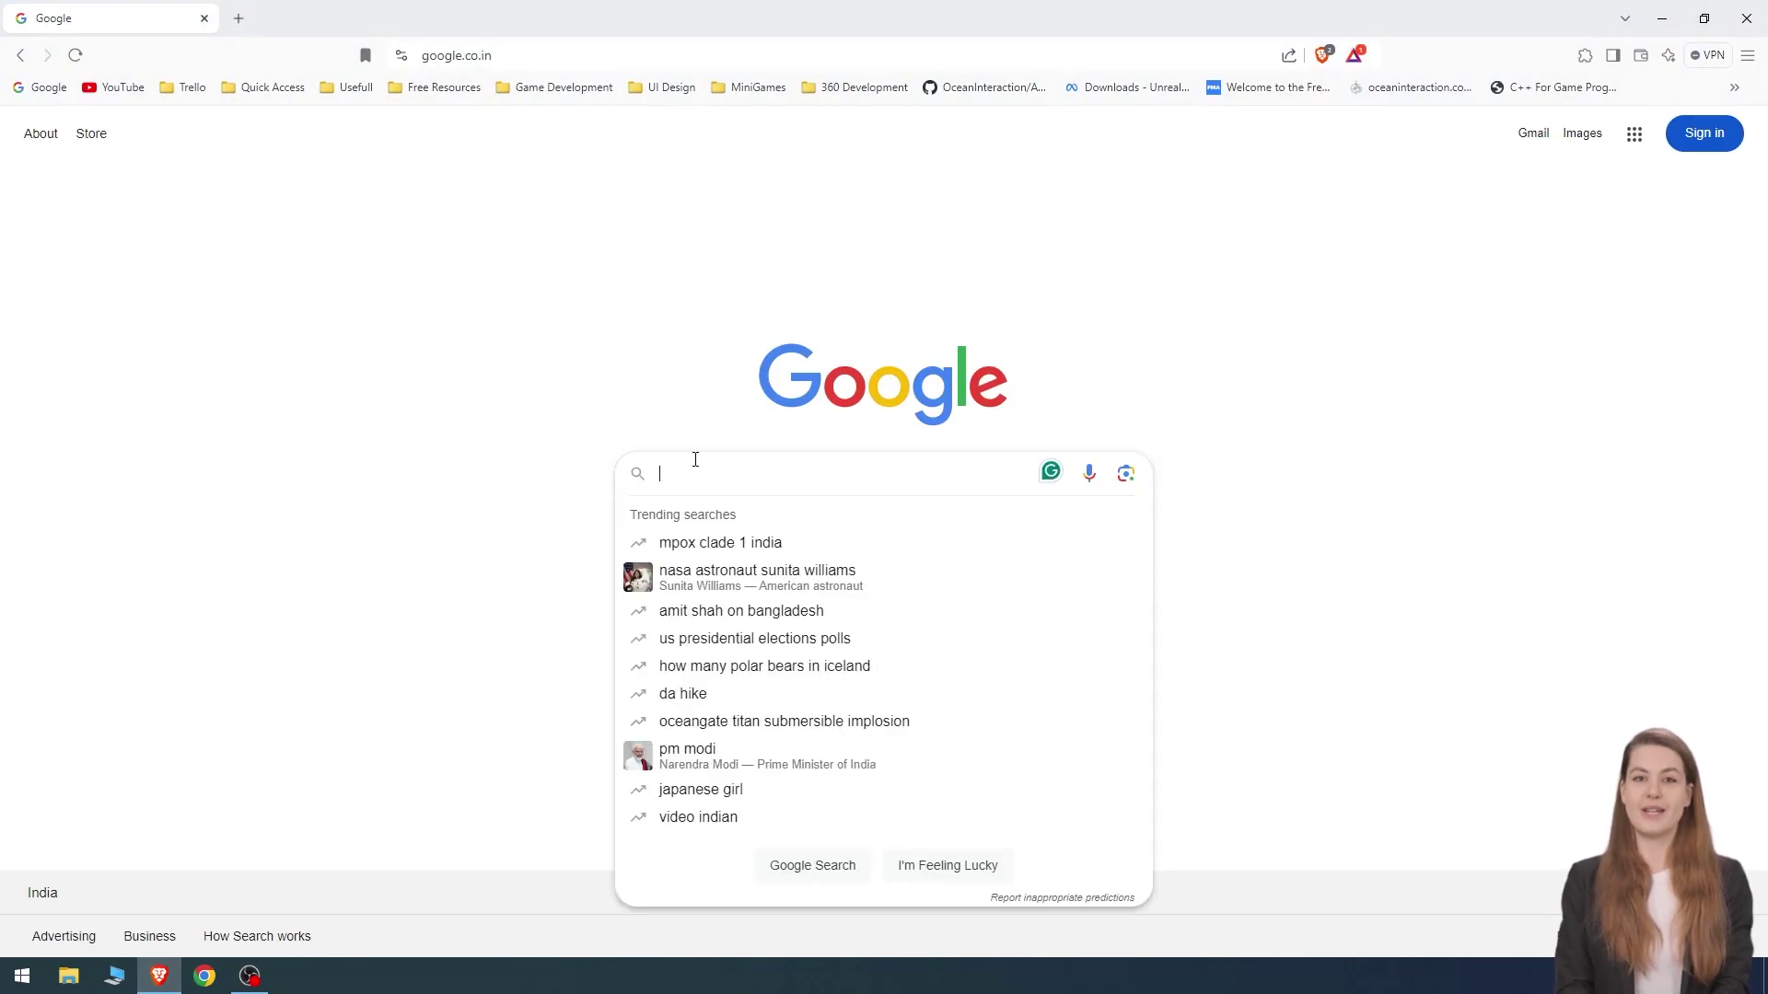
type("android")
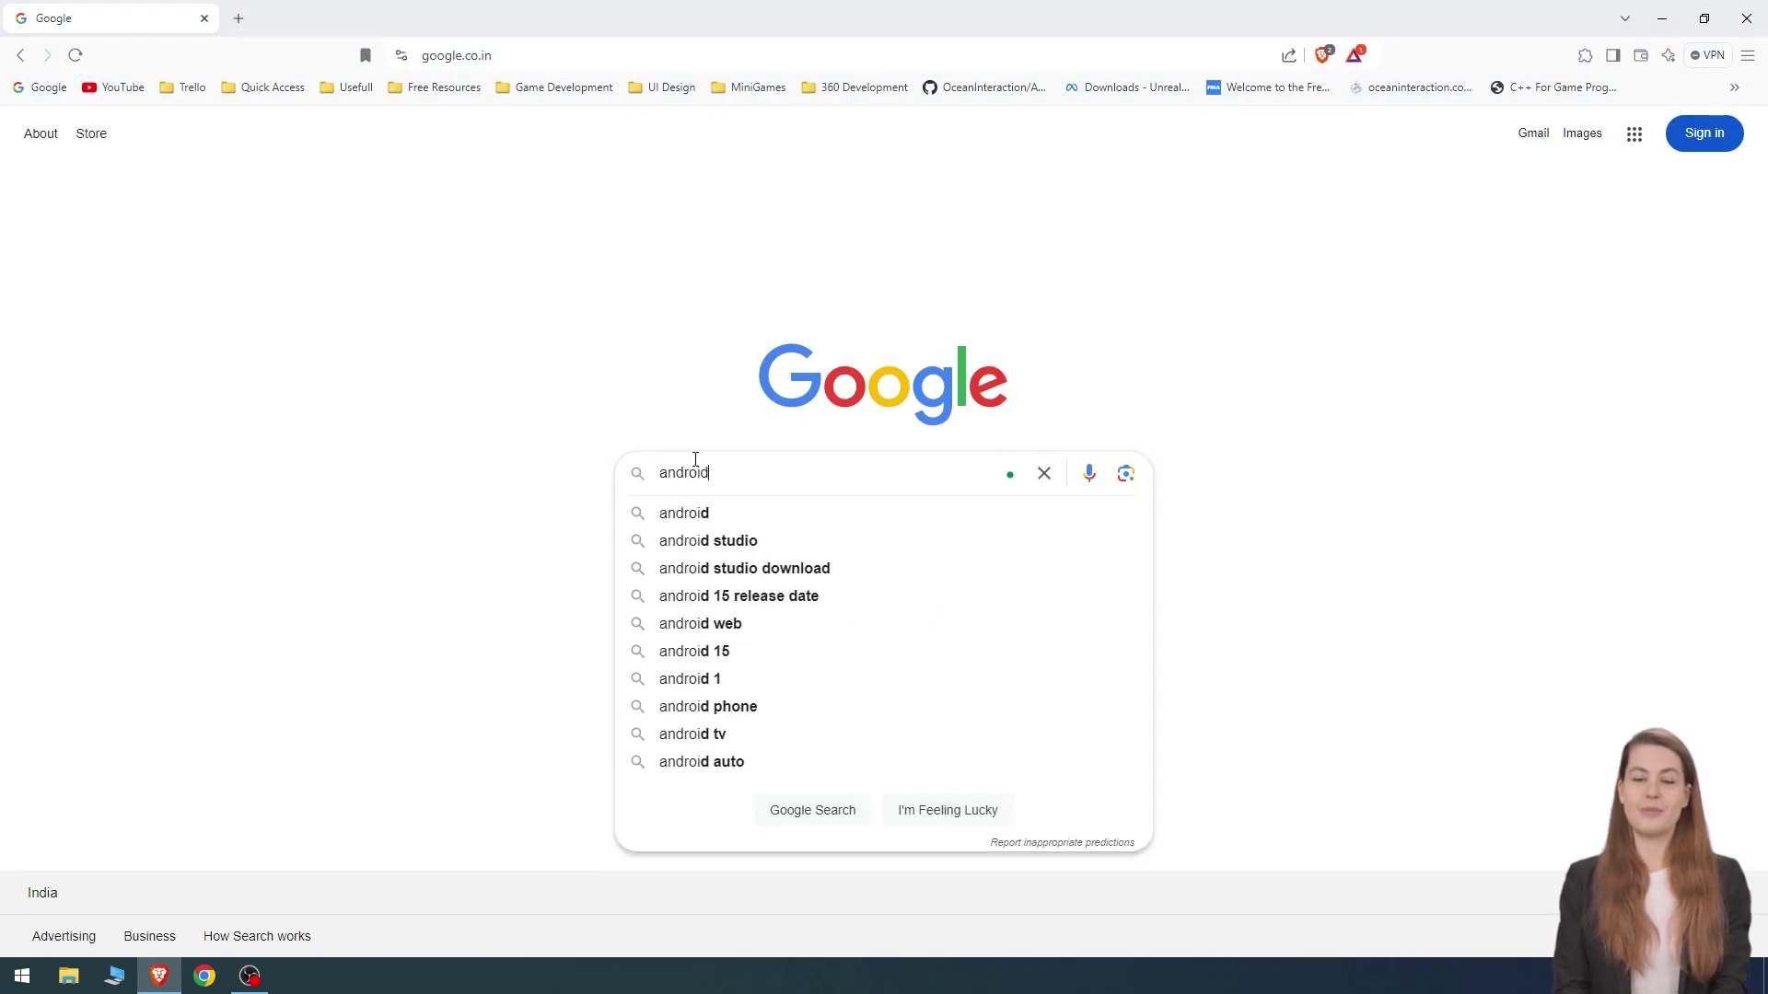
key("Down")
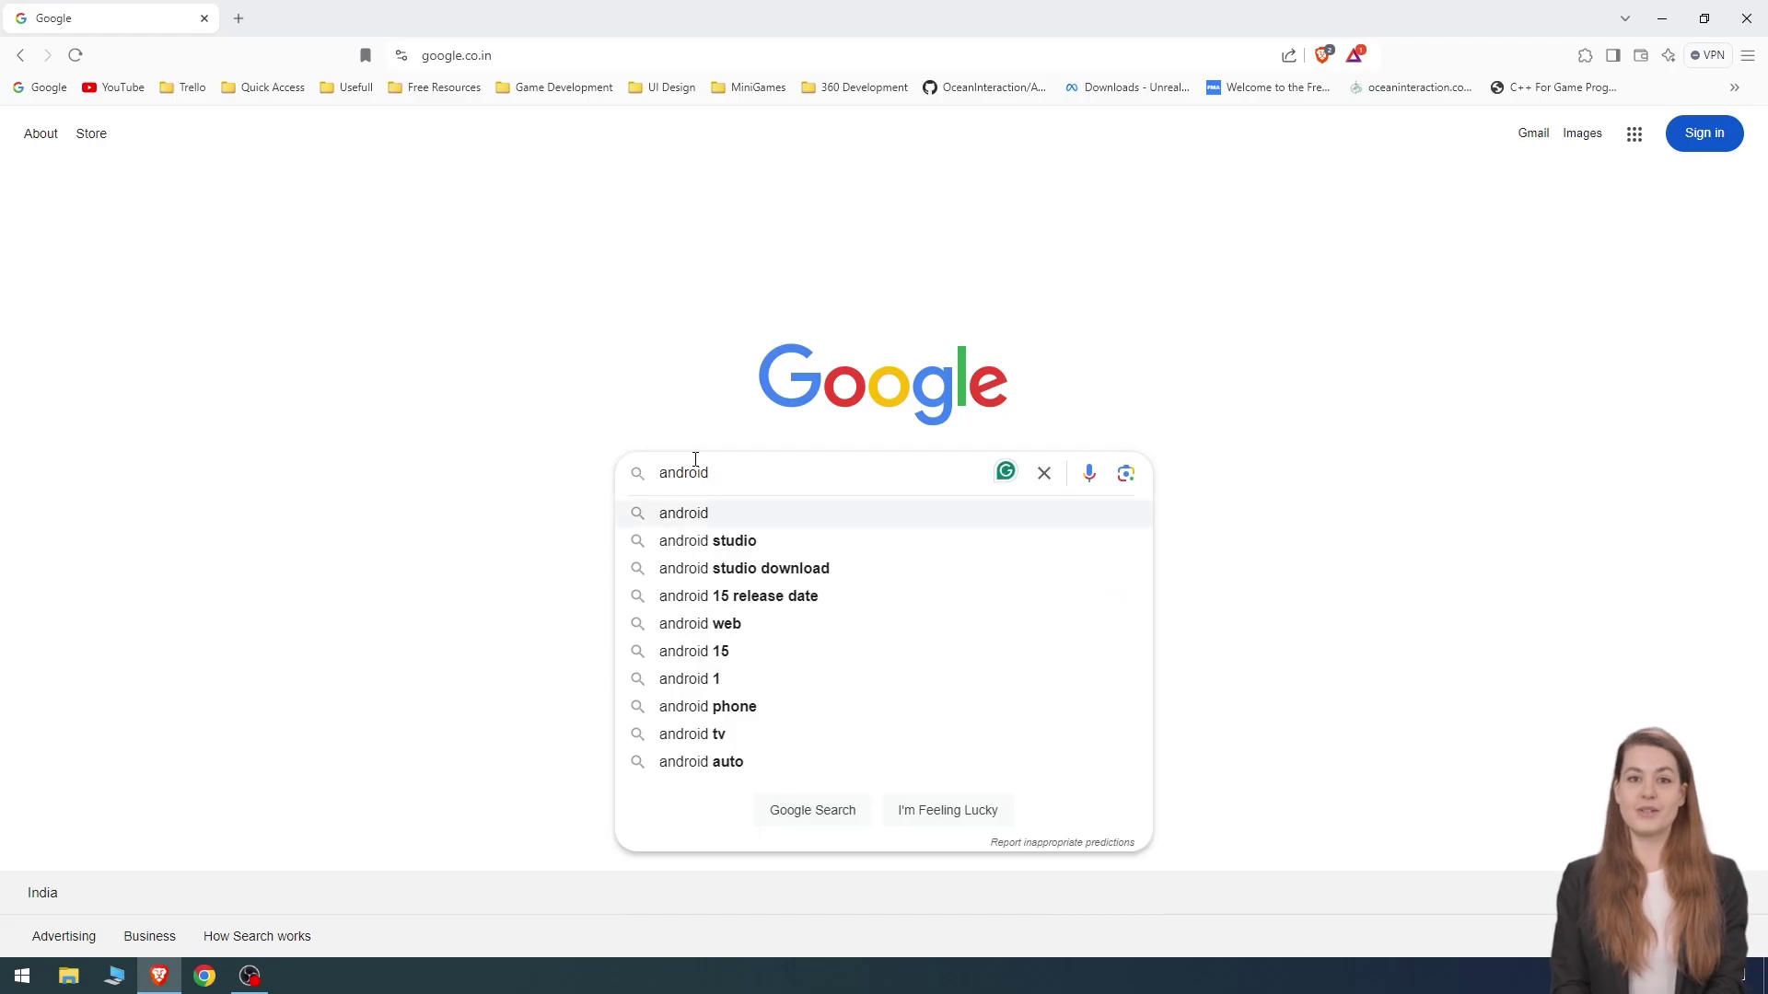
key("Down")
key("Return")
left_click(390, 308)
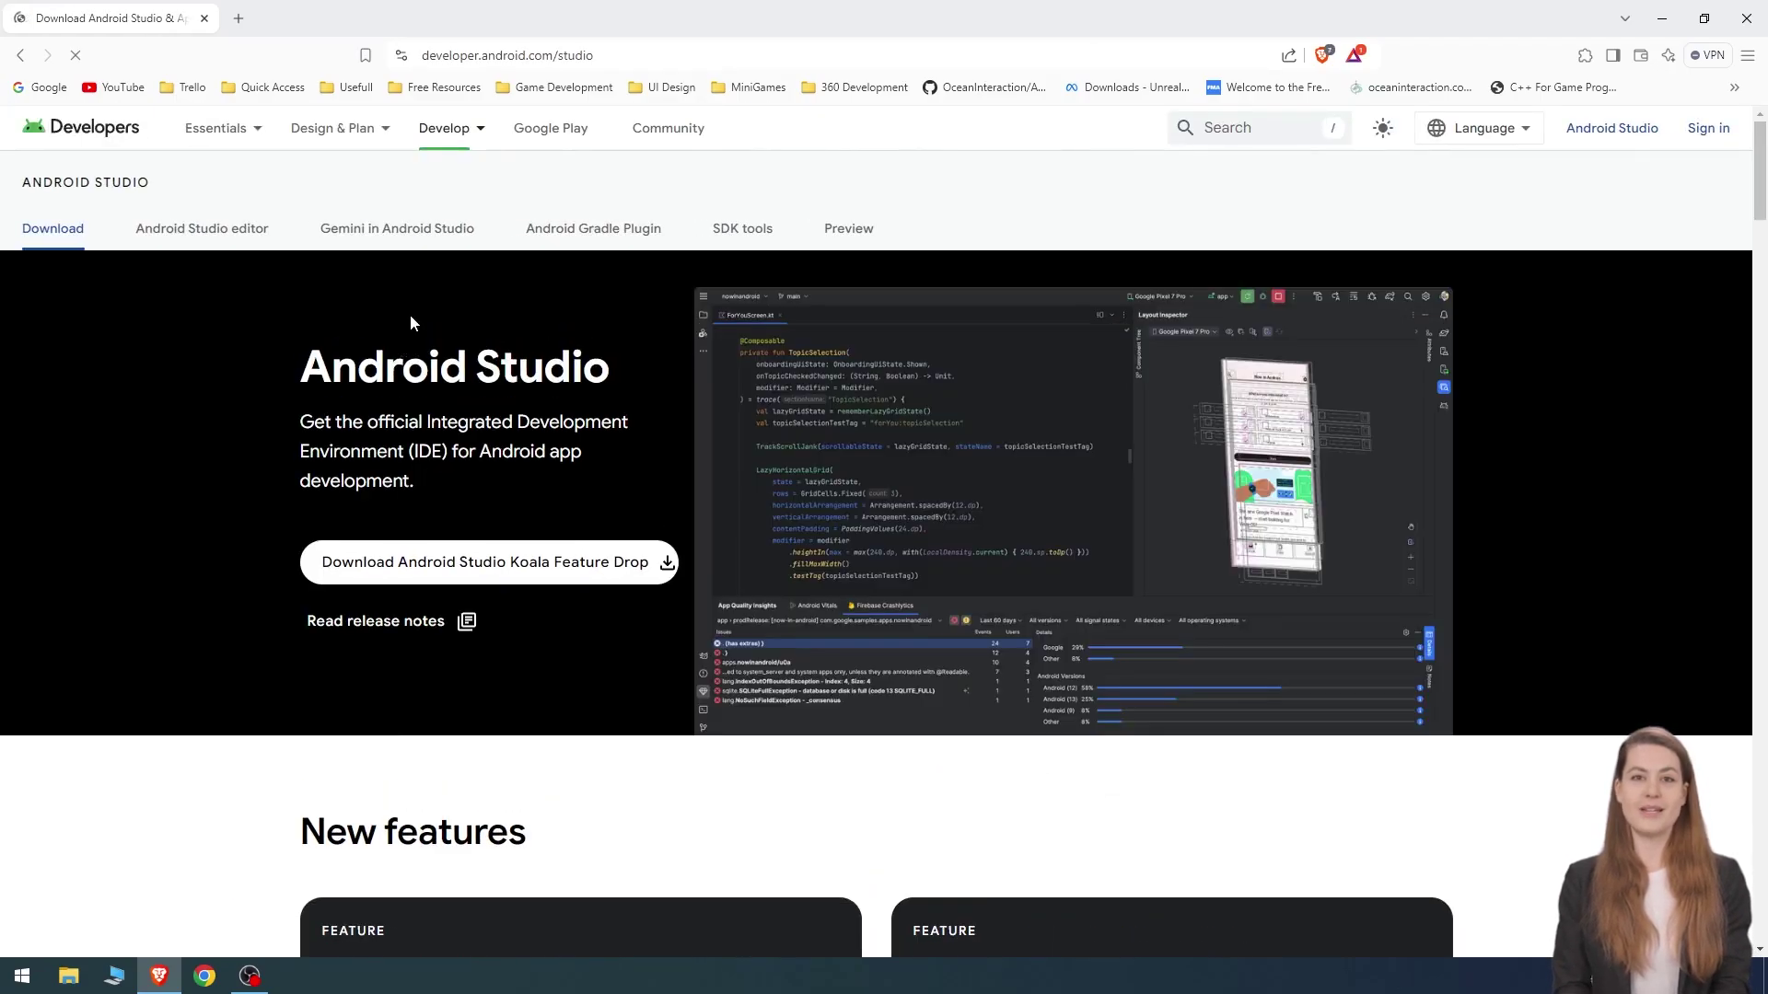
left_click(426, 566)
scroll(894, 582, "down", 20)
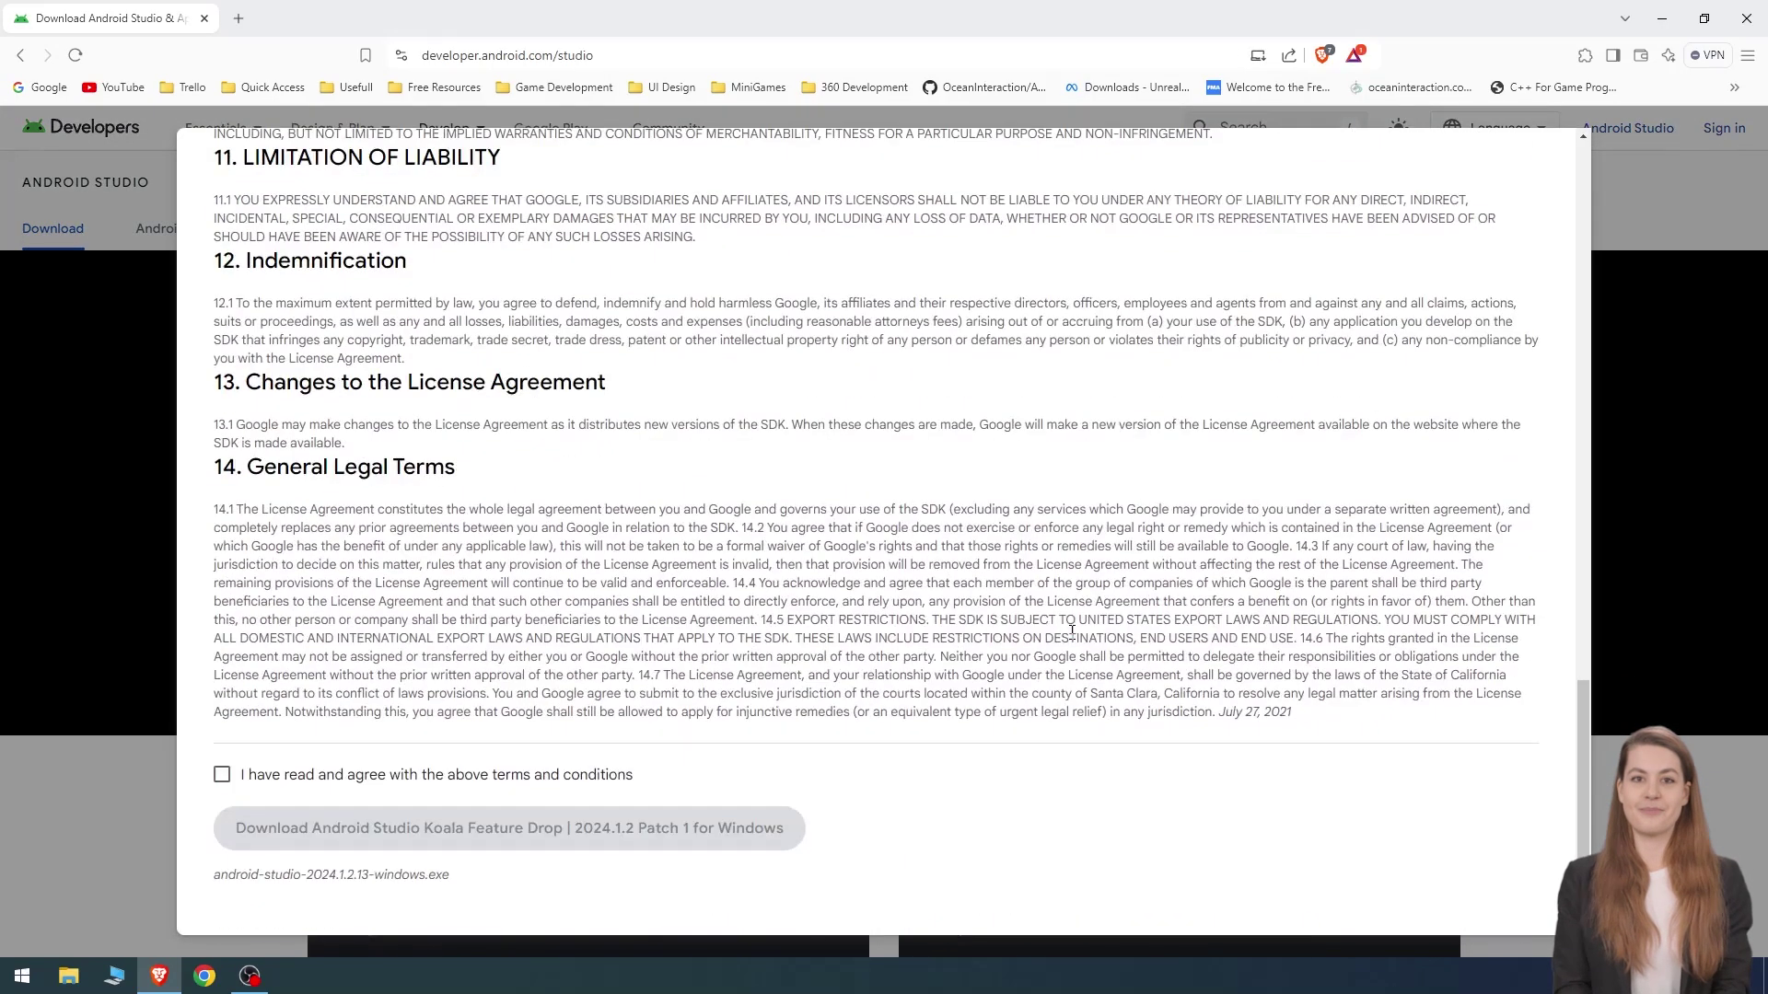
Accept the terms and install Android Studio with default components, location and shortcut folder.
left_click(475, 780)
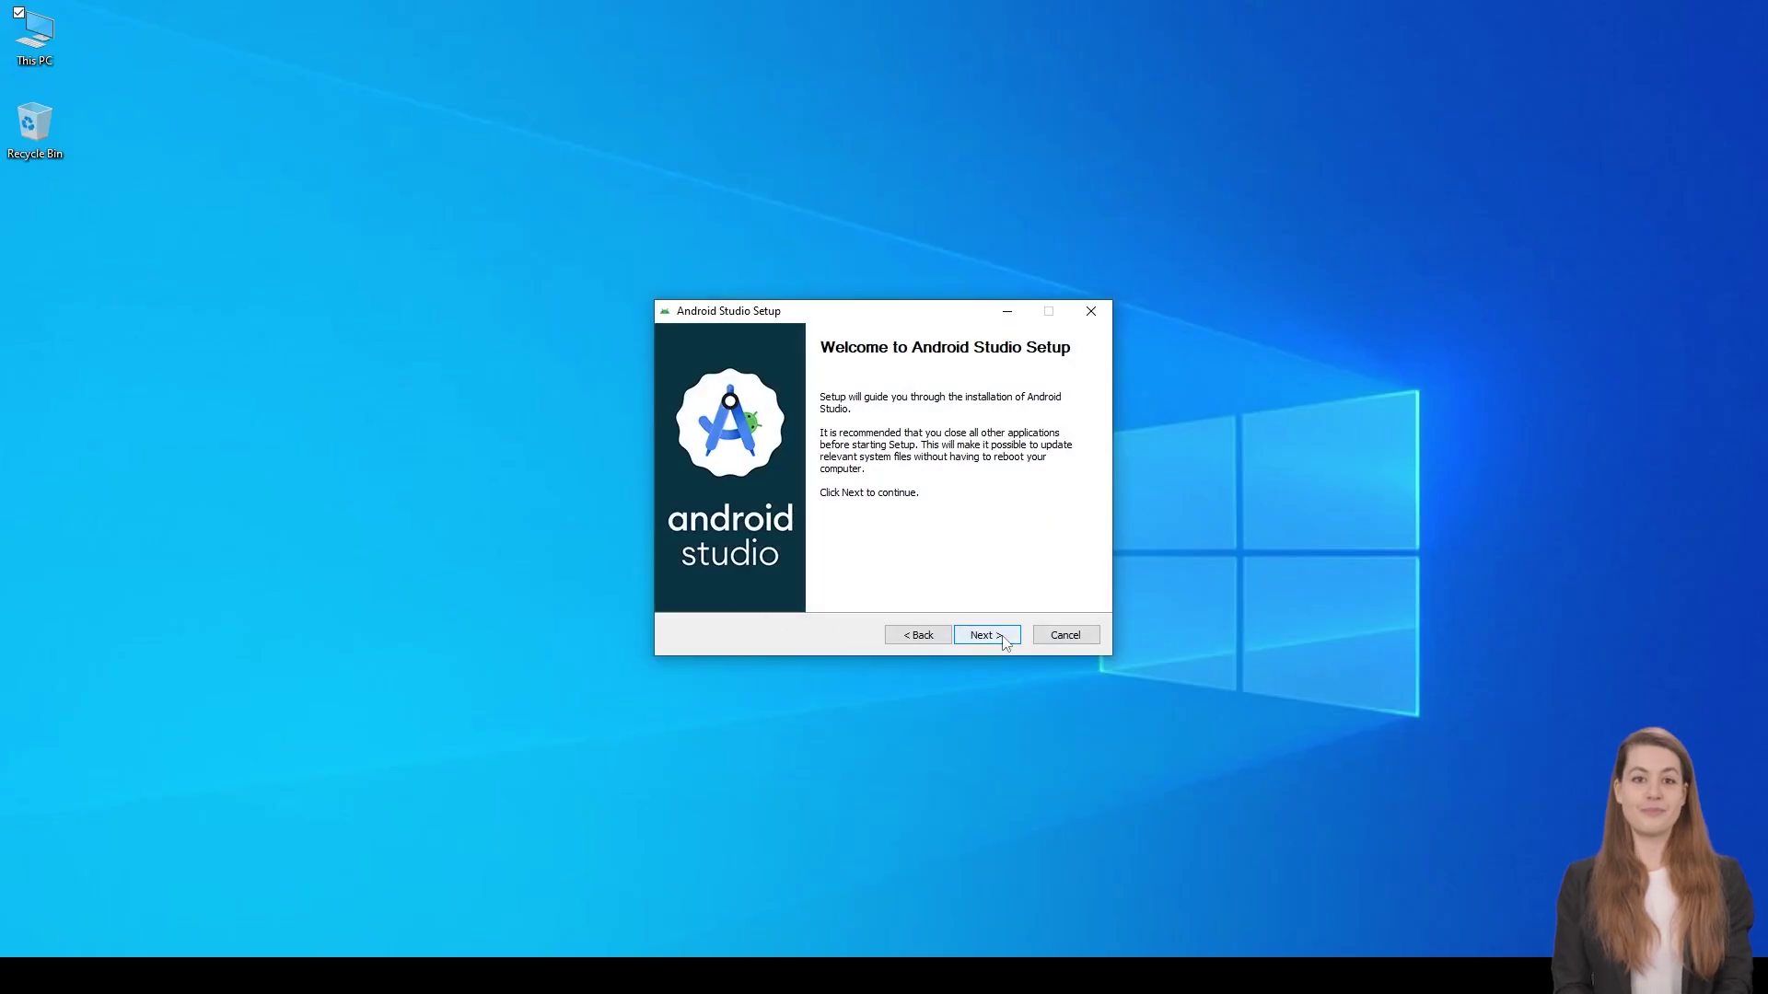
left_click(987, 635)
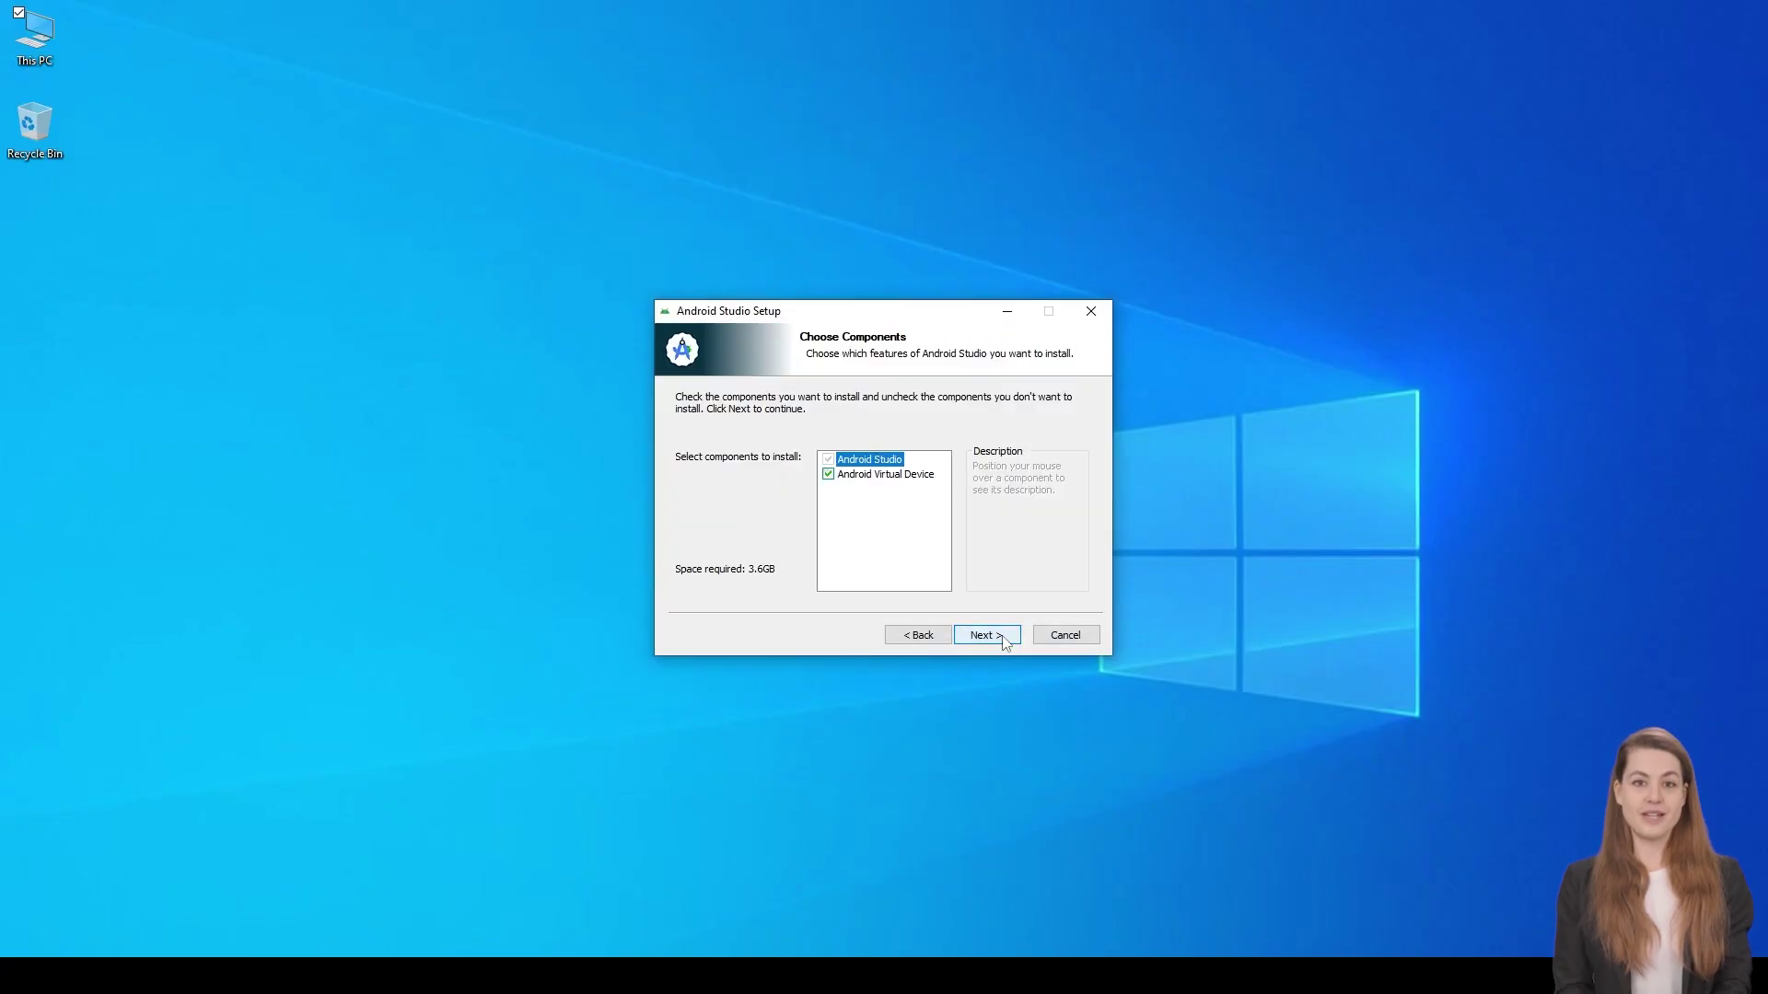
left_click(985, 636)
left_click(1002, 637)
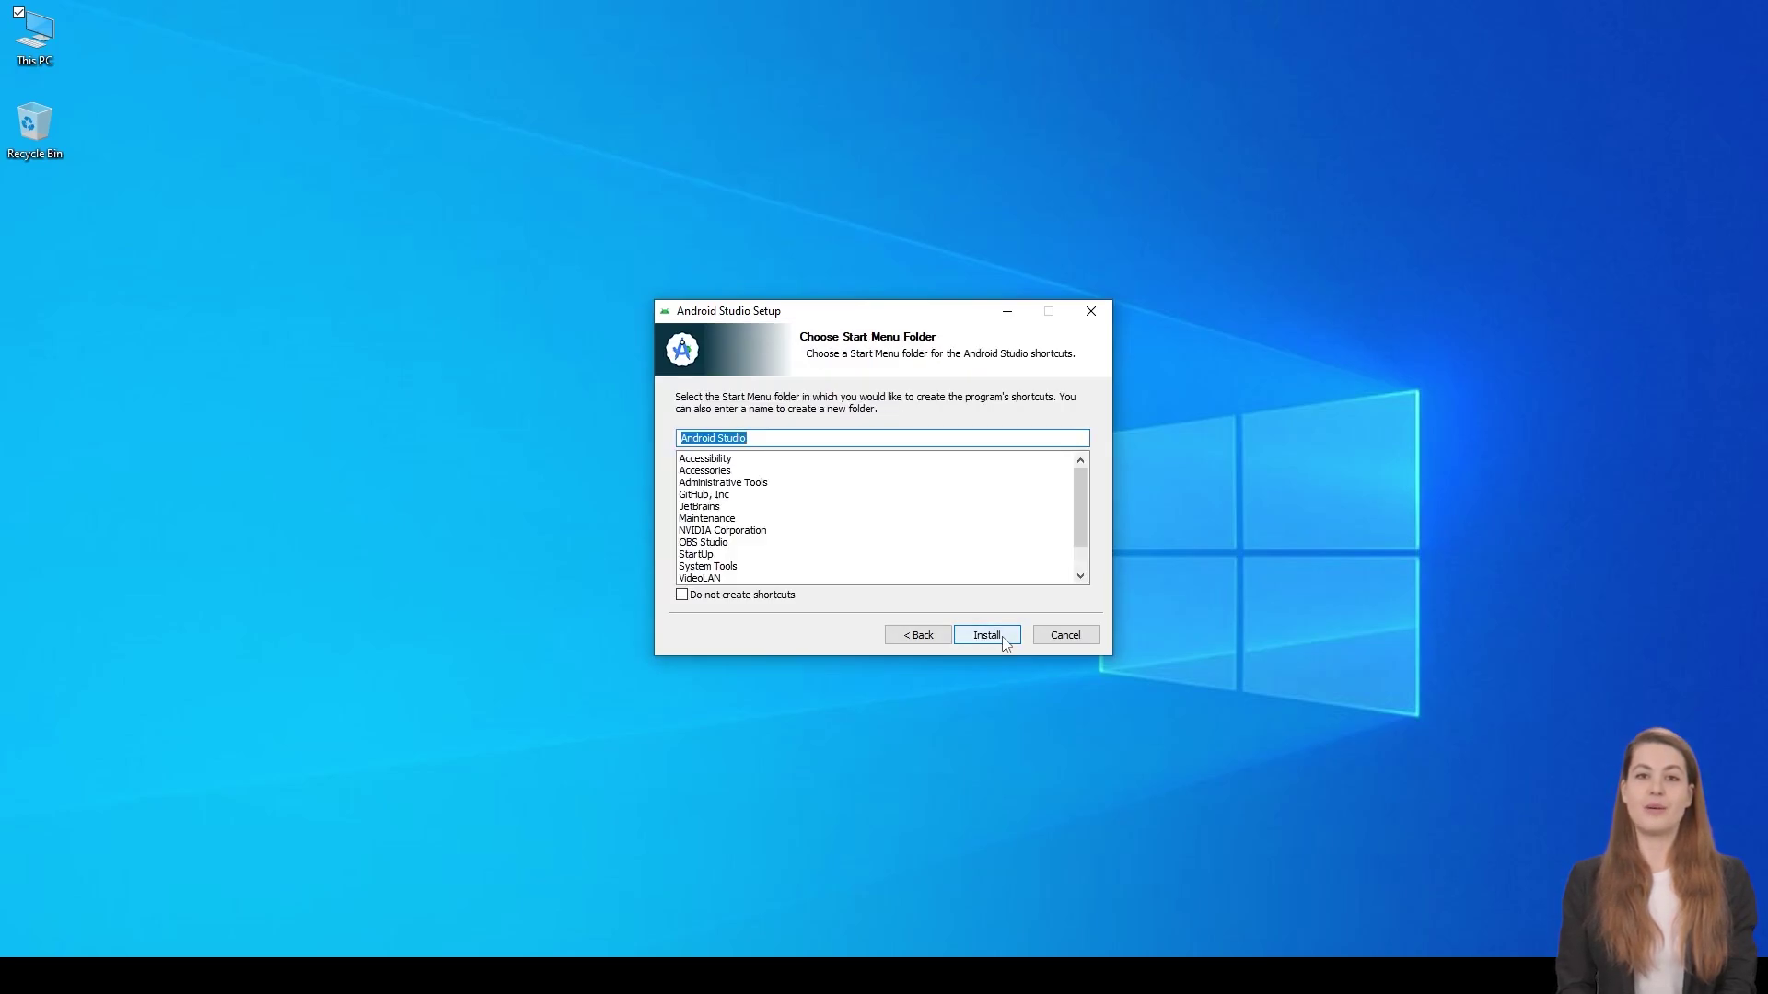
left_click(1002, 639)
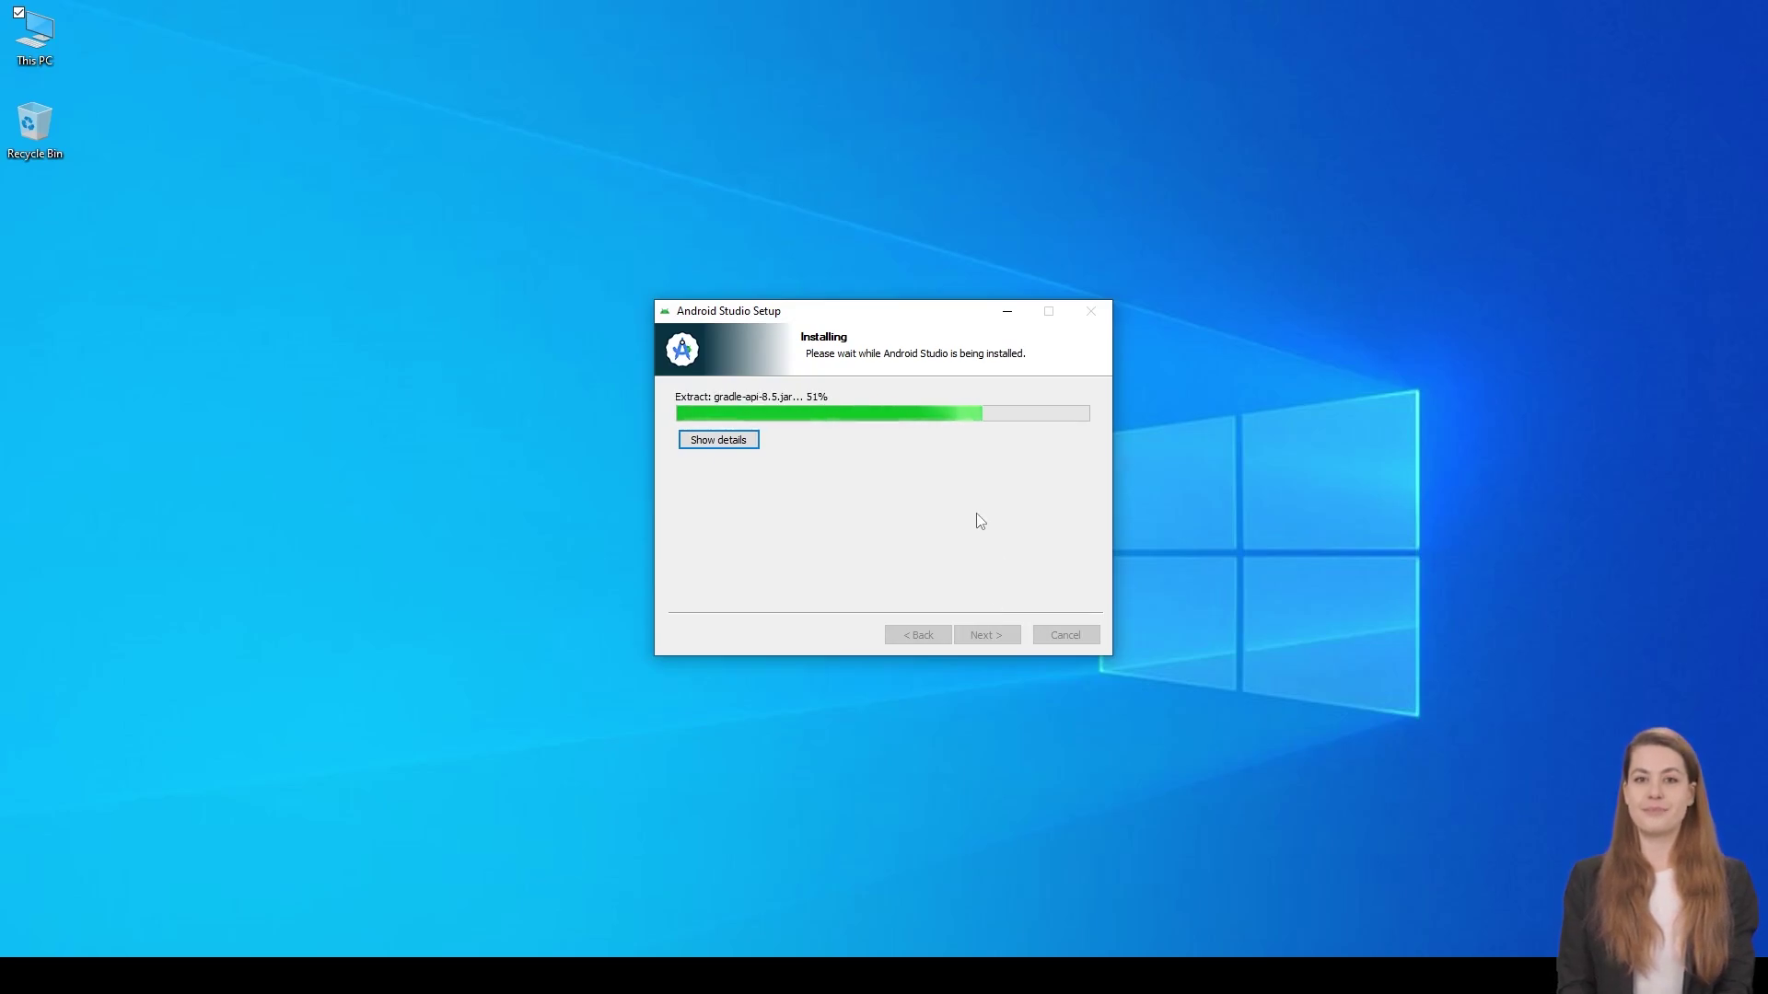
left_click(993, 636)
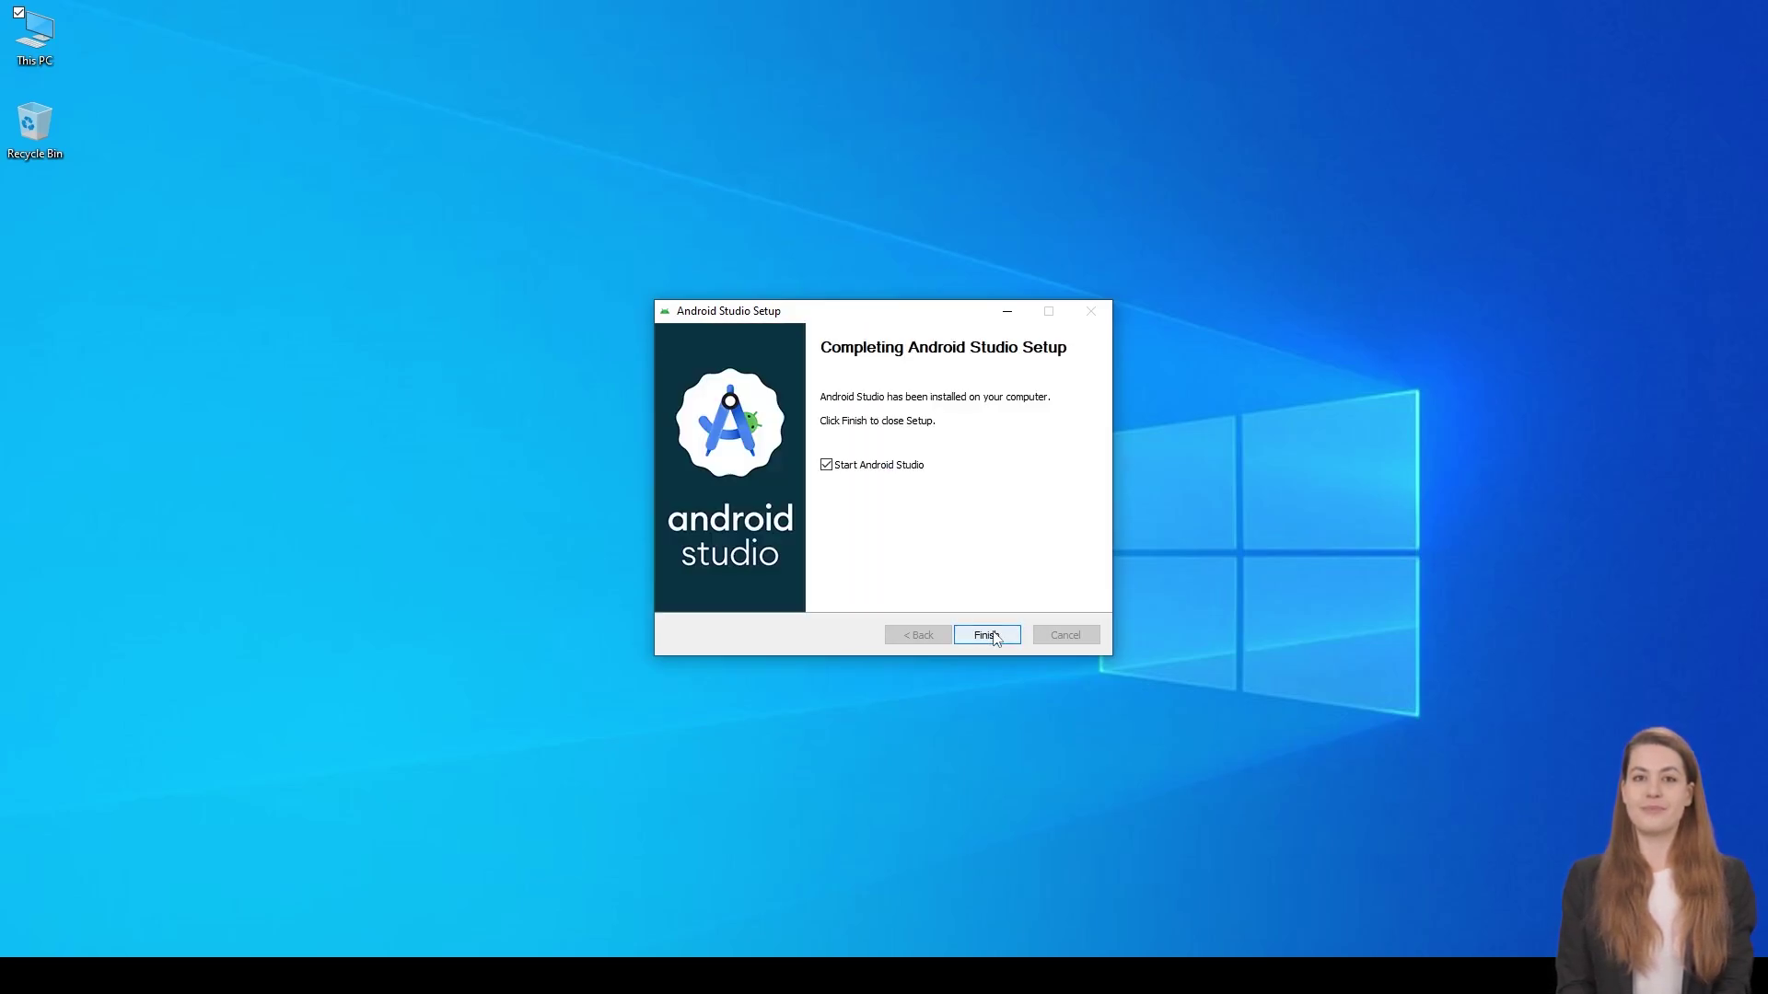
left_click(986, 635)
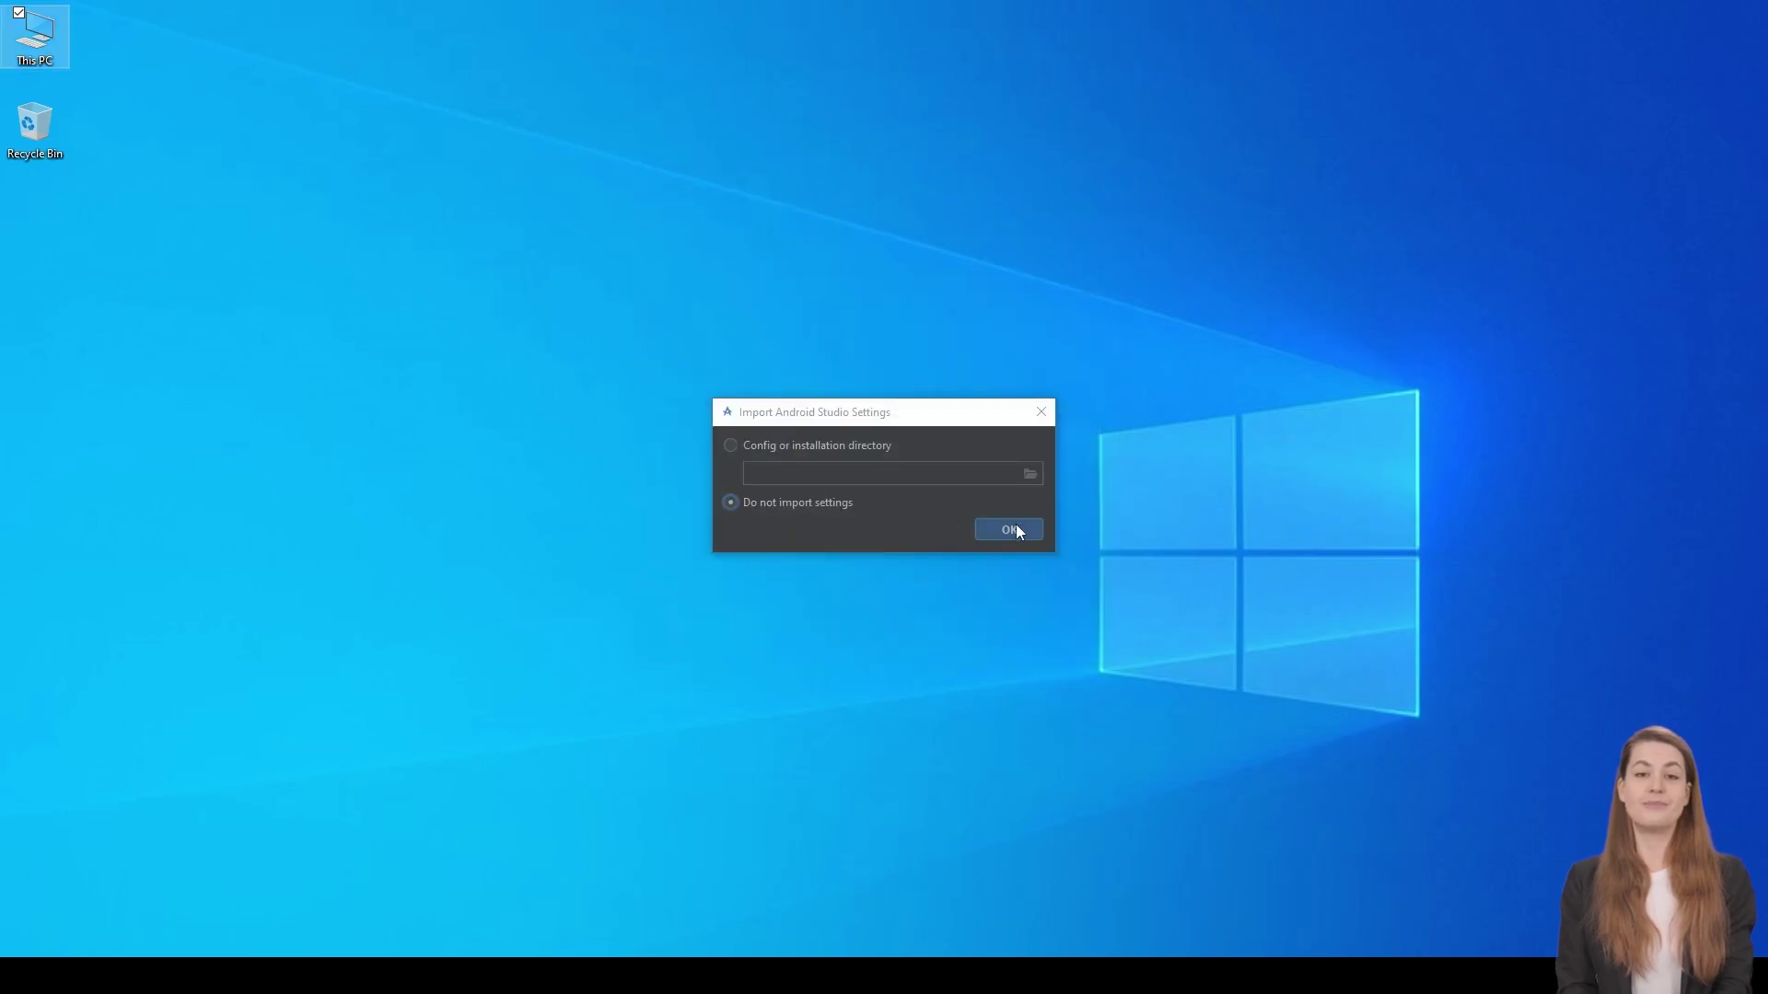
Complete first-run setup: no settings import, no usage stats, Standard install, SDK licences accepted.
left_click(1012, 529)
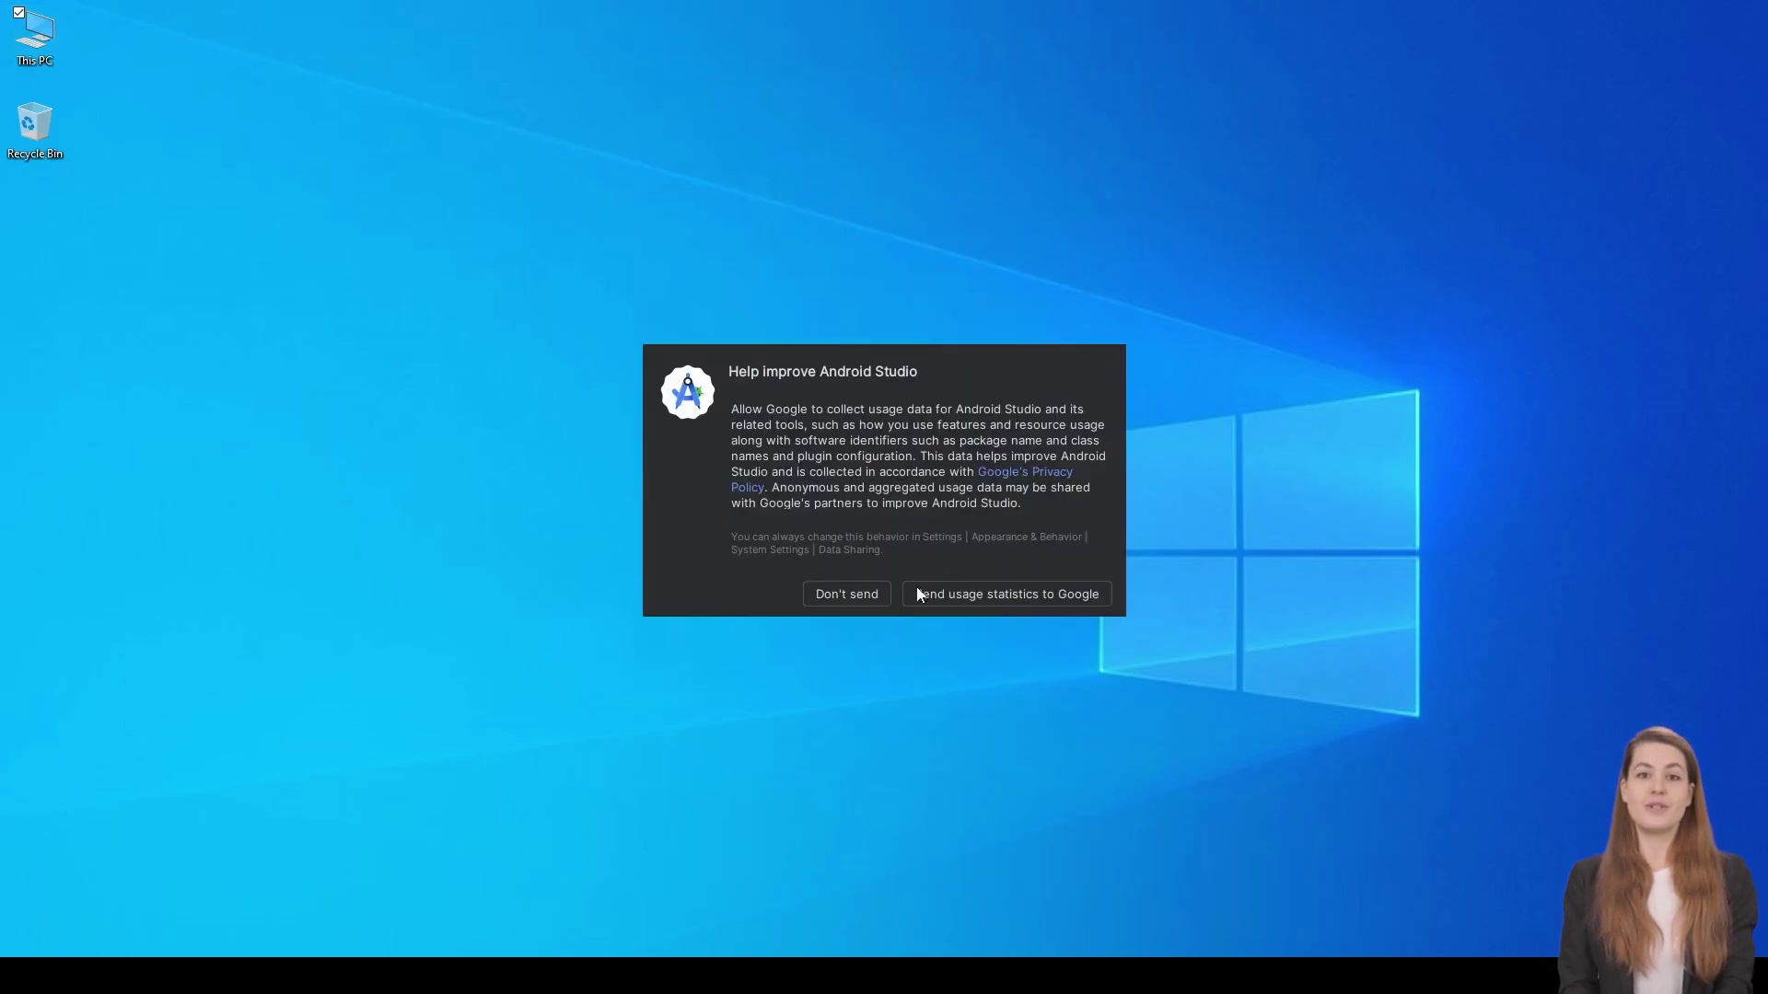
left_click(838, 596)
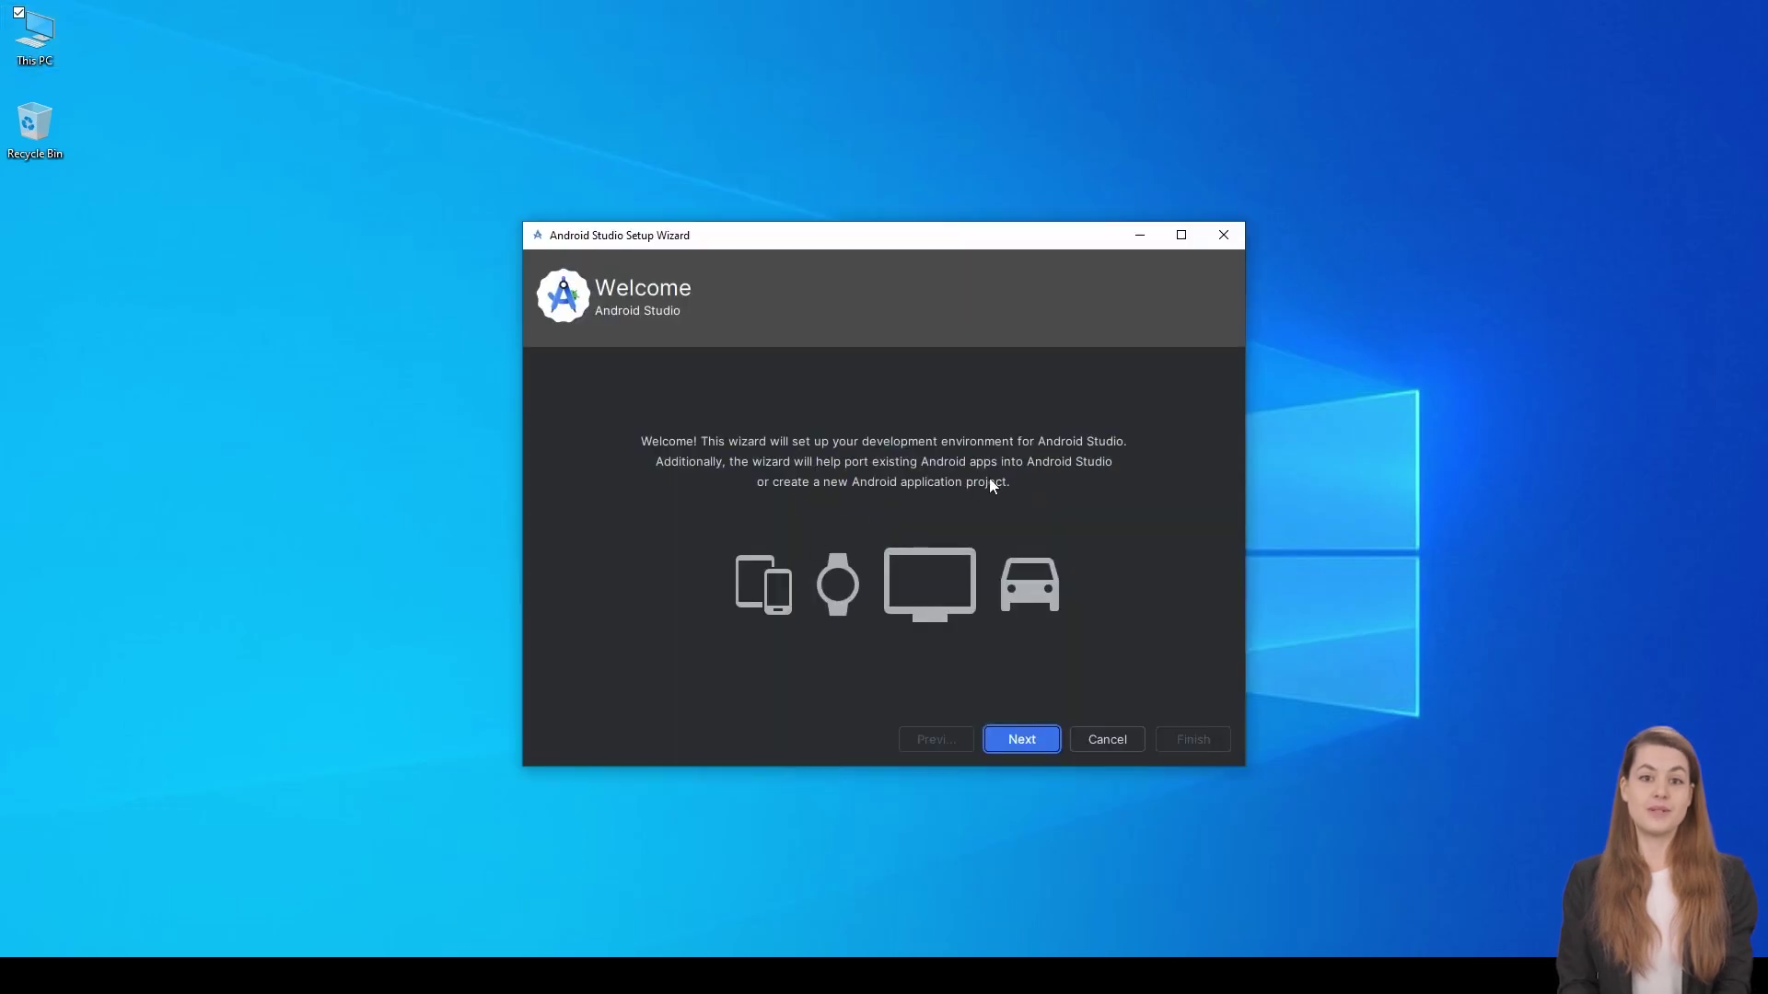
left_click(1026, 739)
left_click(1026, 737)
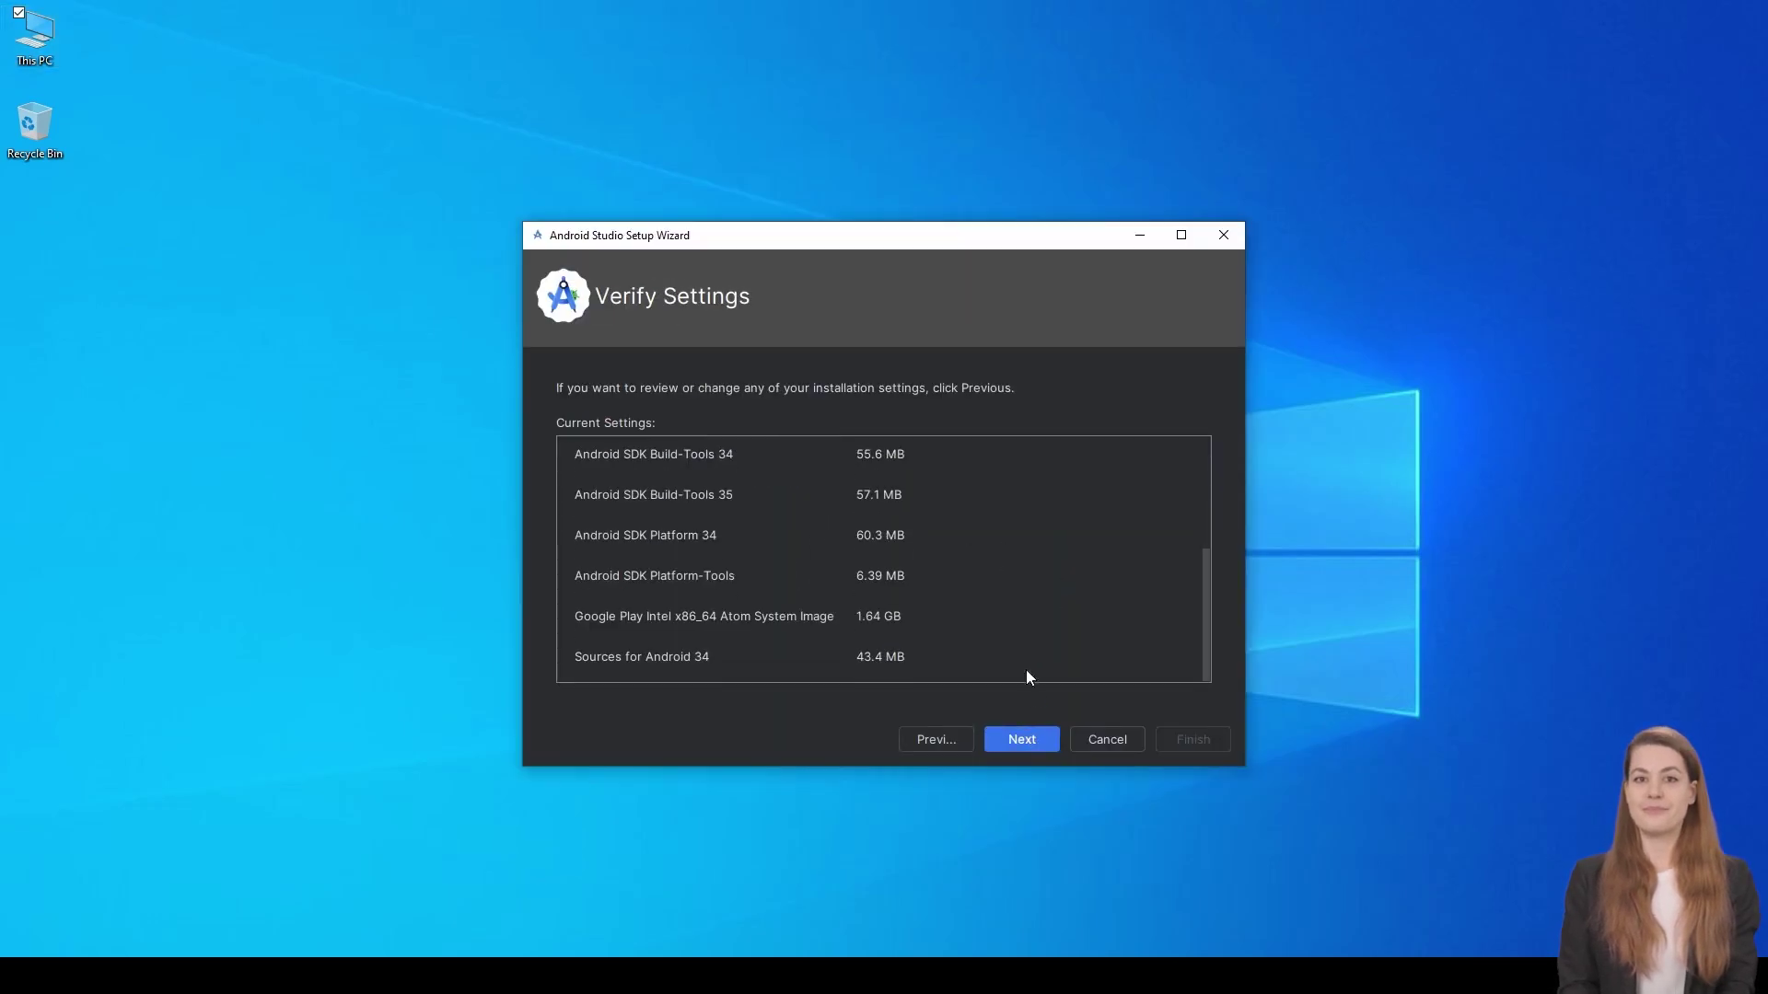
left_click(1021, 736)
left_click(1174, 673)
left_click(1193, 739)
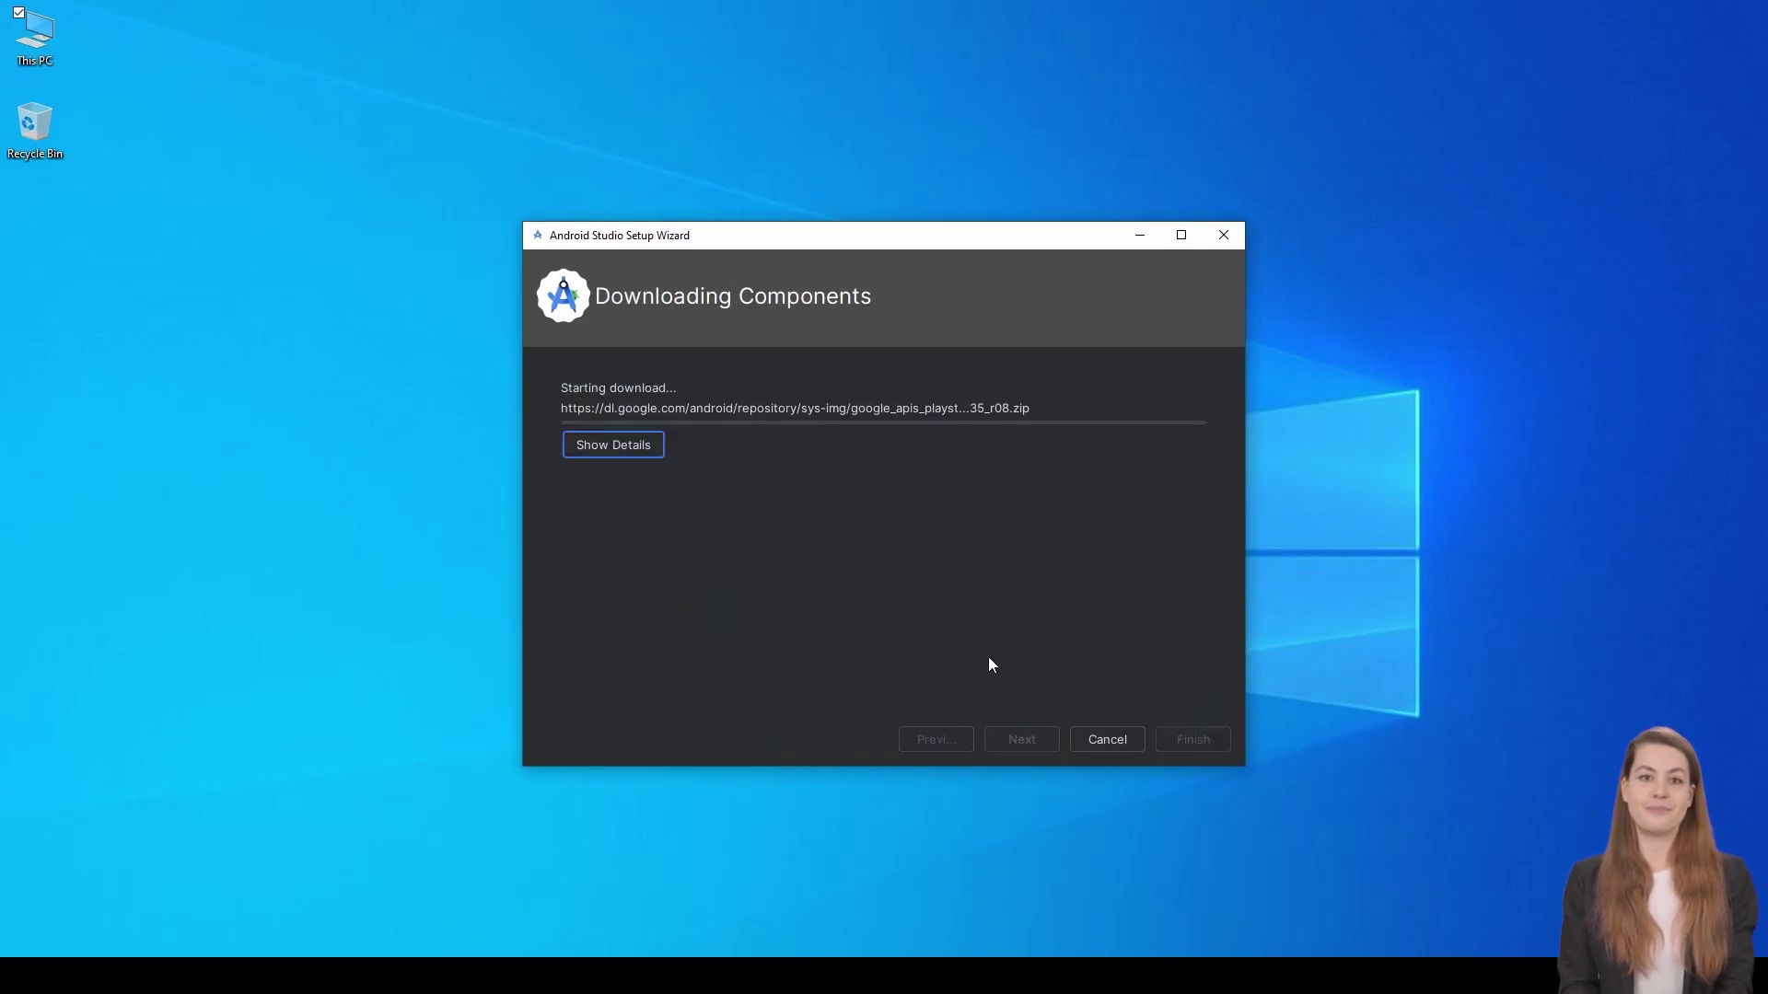
left_click(1199, 716)
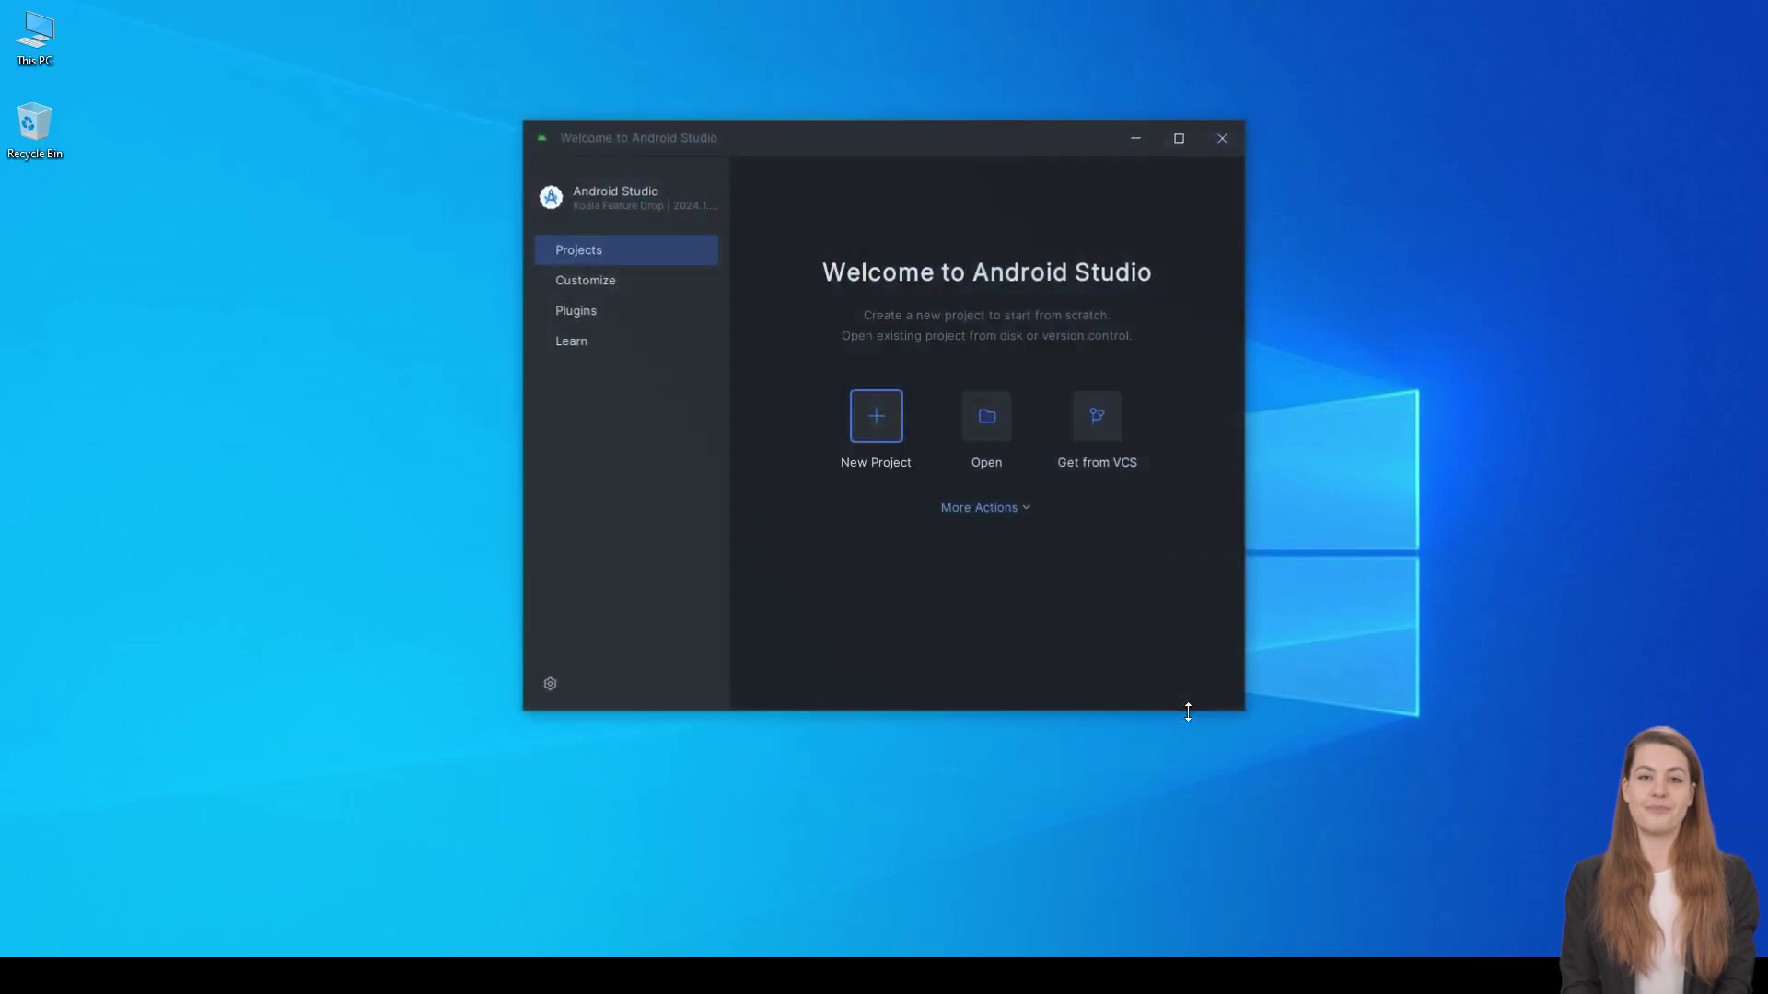
In the SDK Manager, tick SDK Platforms Android 8.0 through Android 13.0, including 33-ext4 and 33-ext5.
left_click(994, 509)
left_click(1018, 601)
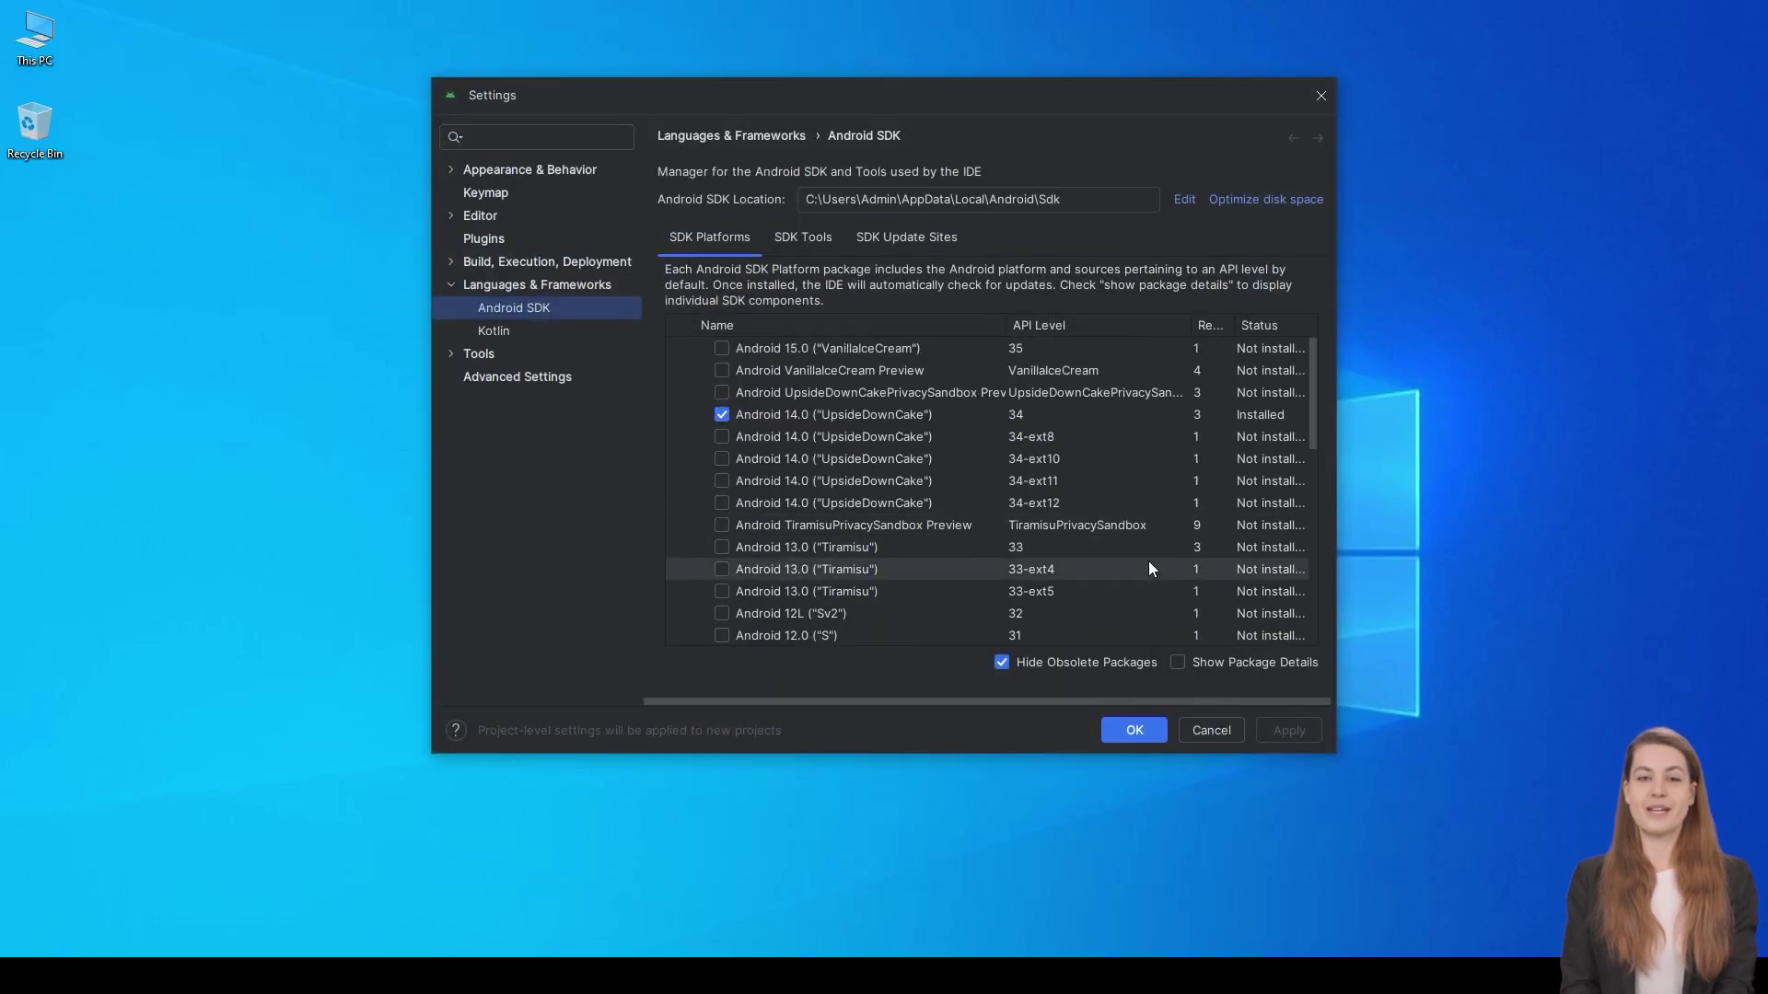
scroll(801, 488, "down", 3)
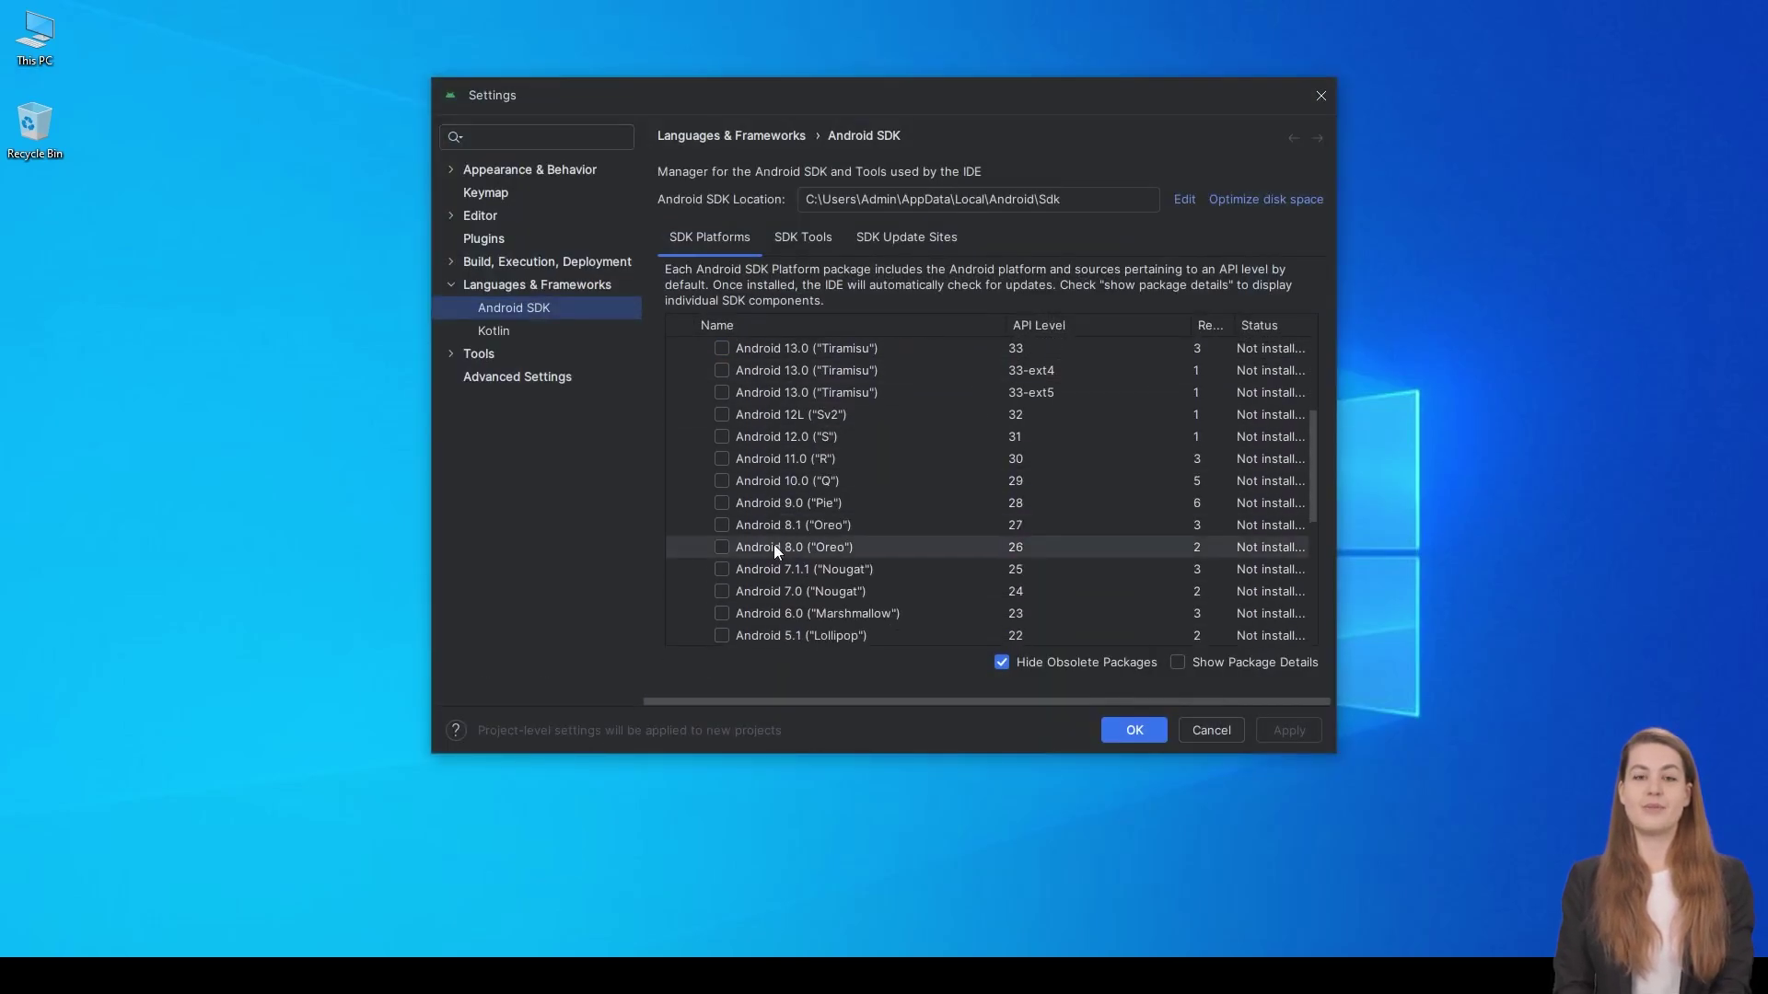
left_click(721, 547)
left_click(722, 525)
left_click(722, 502)
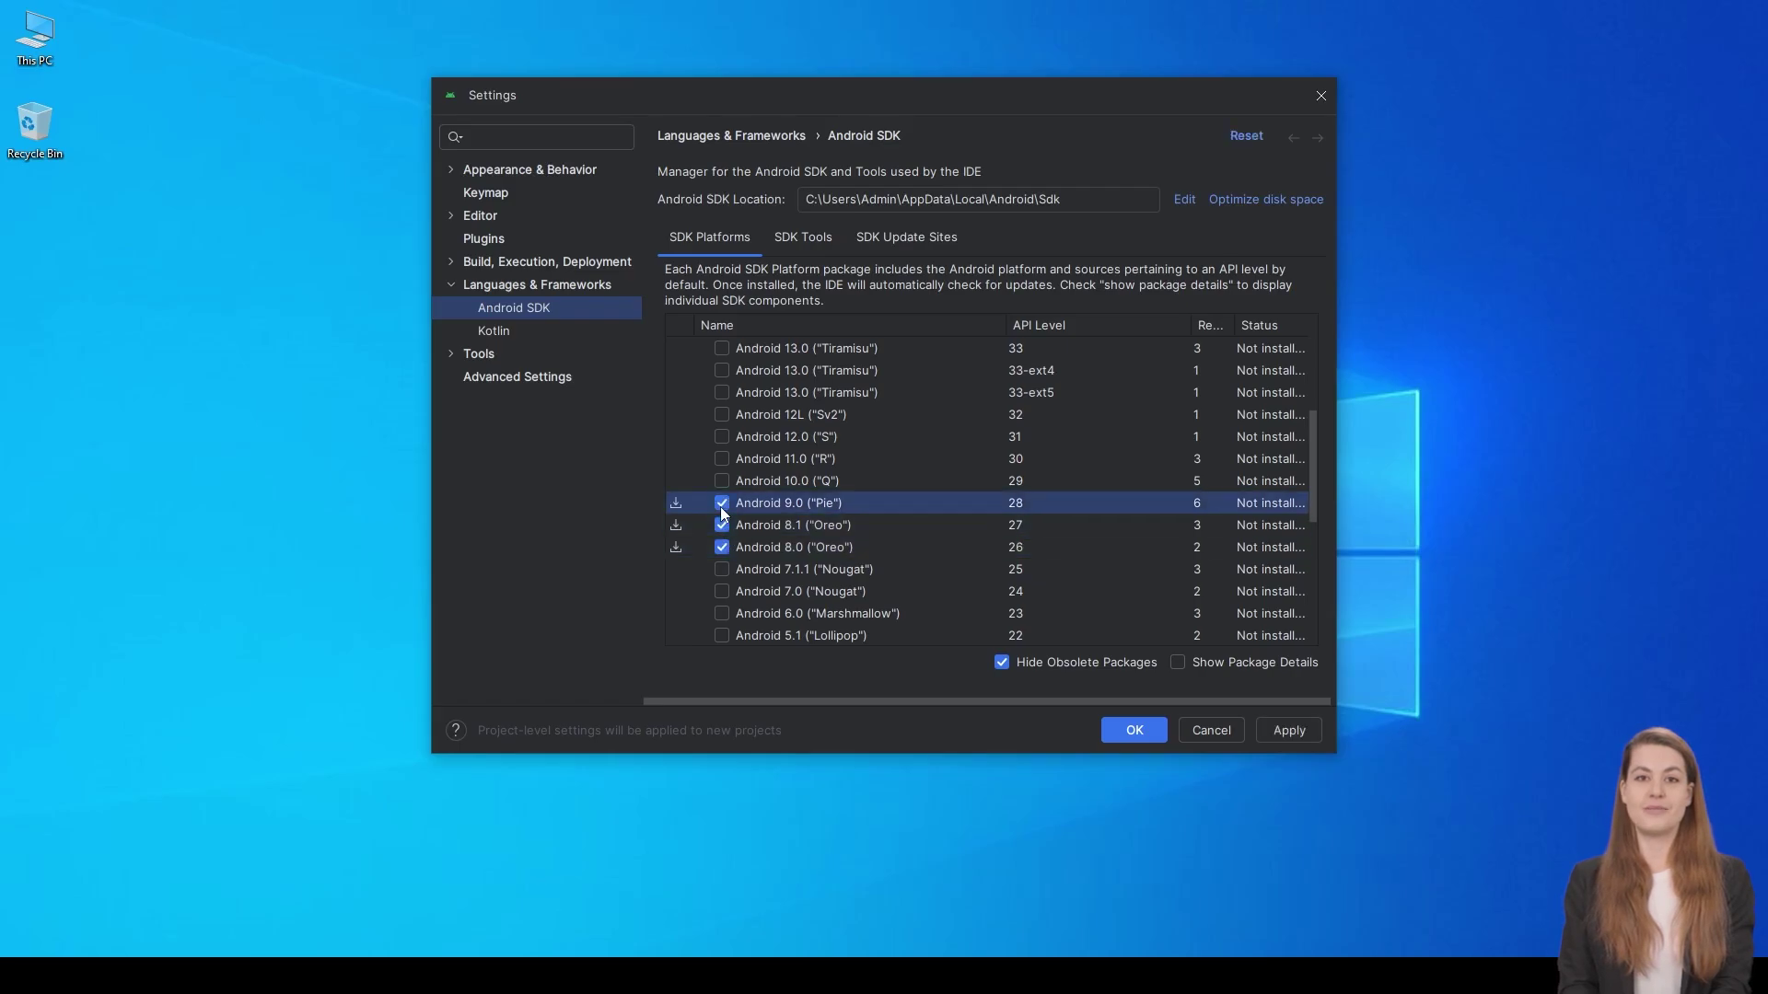
left_click(722, 480)
left_click(722, 458)
left_click(721, 436)
left_click(722, 414)
left_click(722, 392)
left_click(722, 370)
left_click(722, 348)
Tick the Privacy Sandbox previews, Android 14.0 ext8–ext12, VanillaIceCream Preview and Android 15.0.
scroll(722, 387, "up", 2)
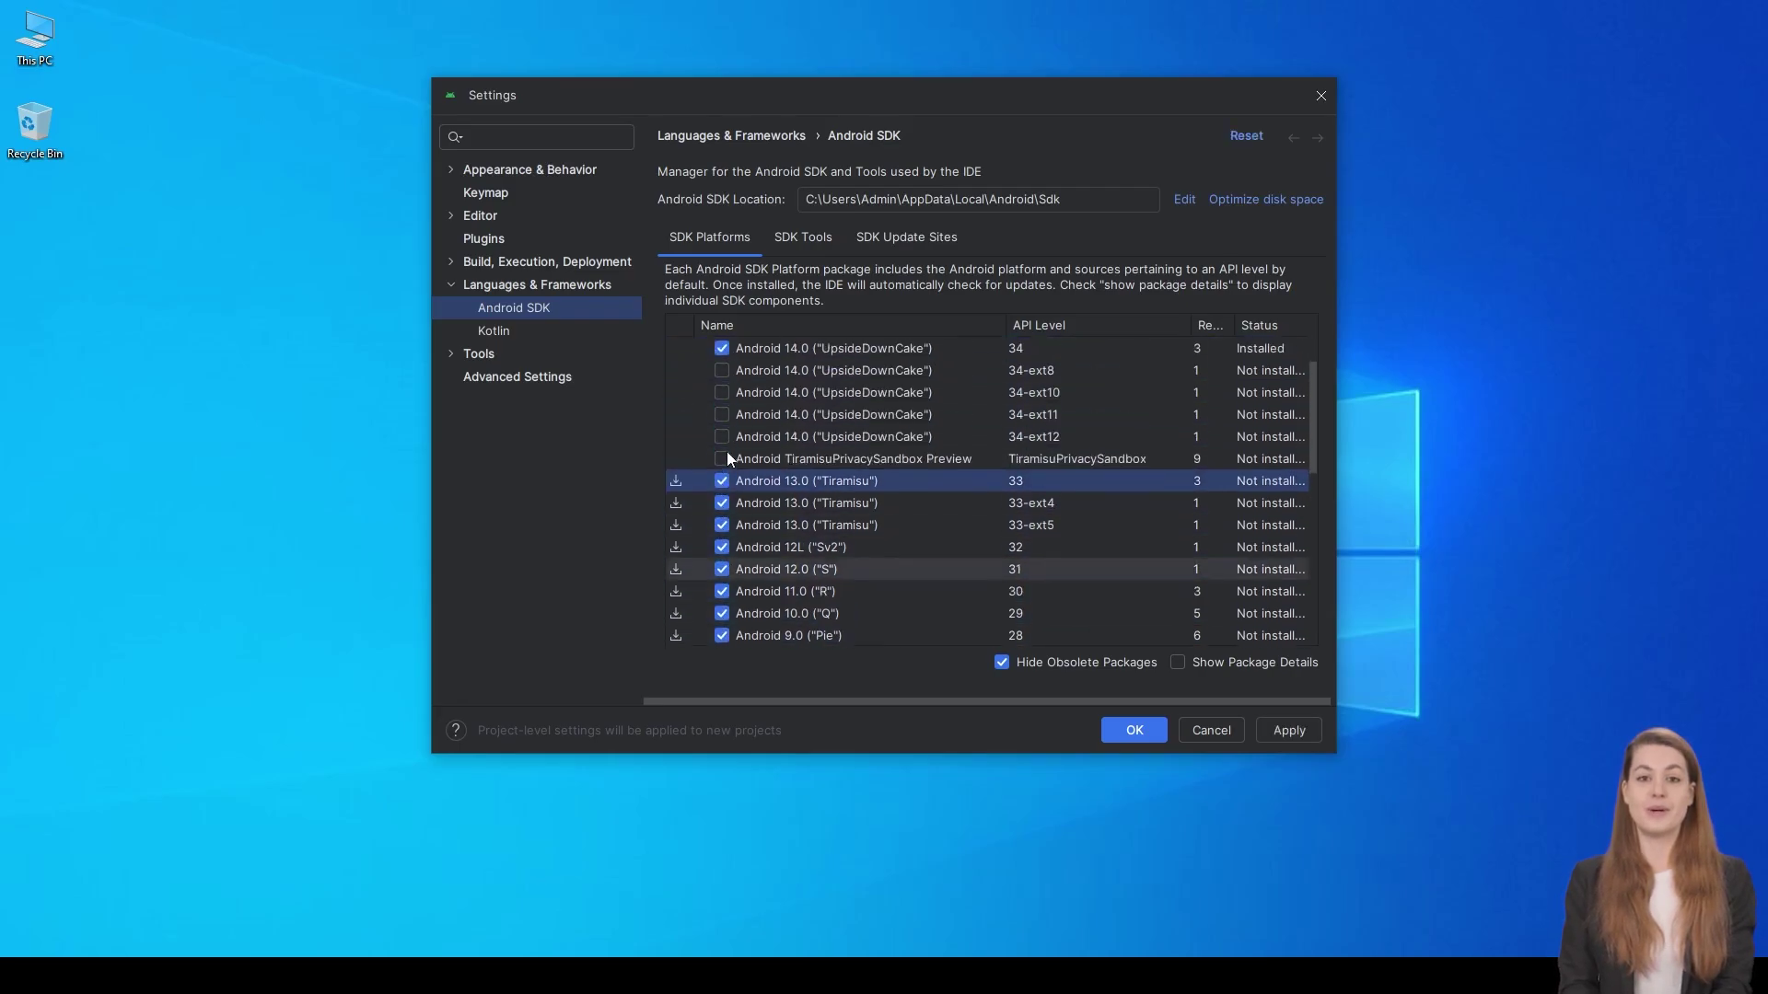
left_click(722, 458)
left_click(722, 437)
left_click(722, 414)
left_click(722, 393)
left_click(722, 370)
scroll(722, 377, "up", 1)
left_click(722, 392)
left_click(722, 370)
left_click(722, 348)
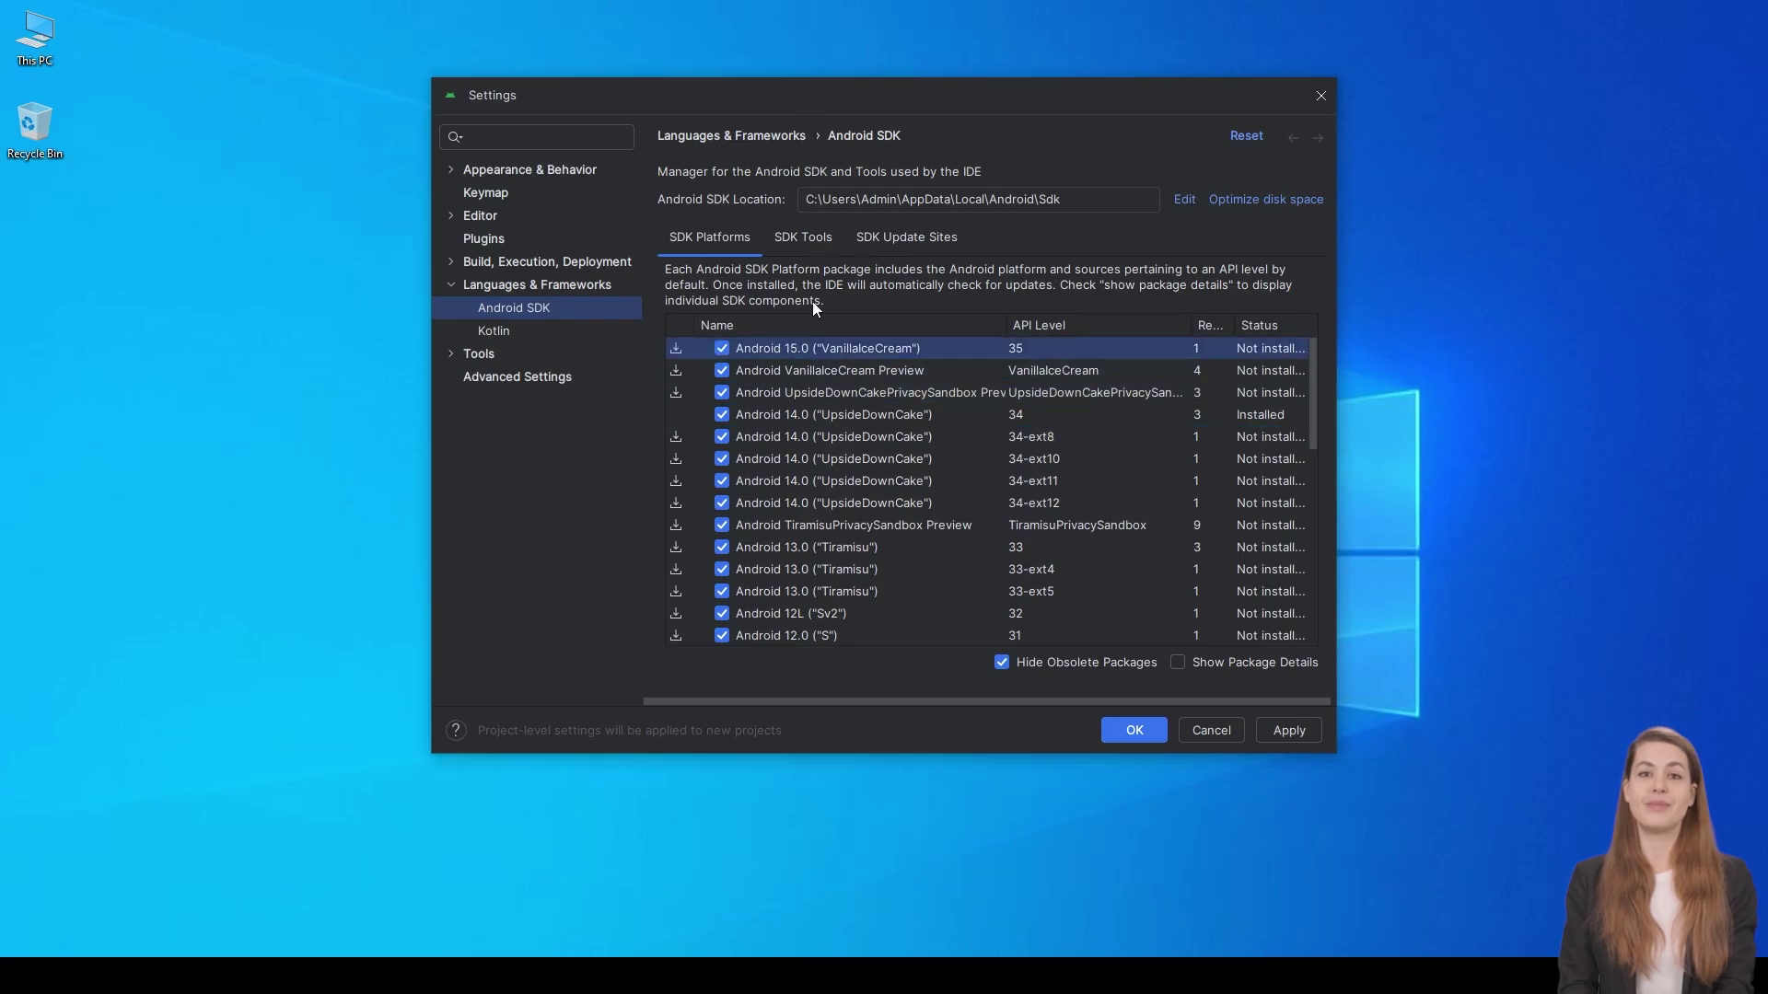
On SDK Tools with package details shown, tick Build-Tools 33.0.1, 30.0.3 and 30.0.1.
left_click(814, 238)
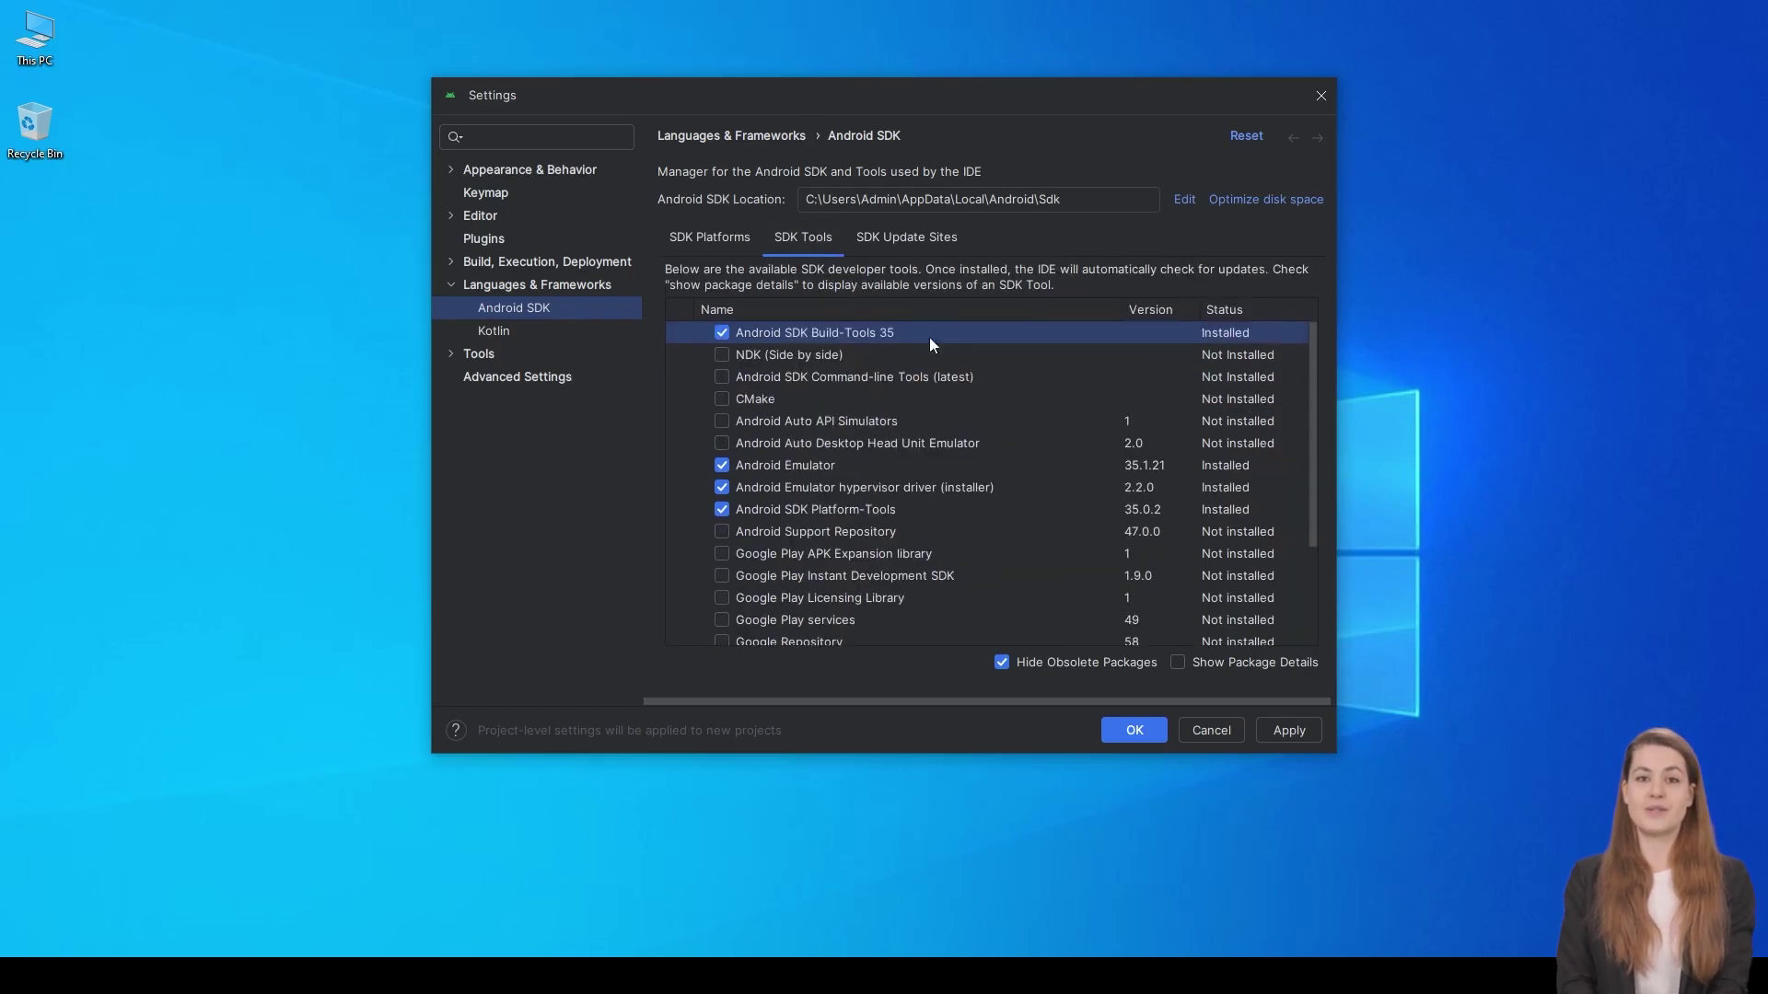
left_click(1178, 662)
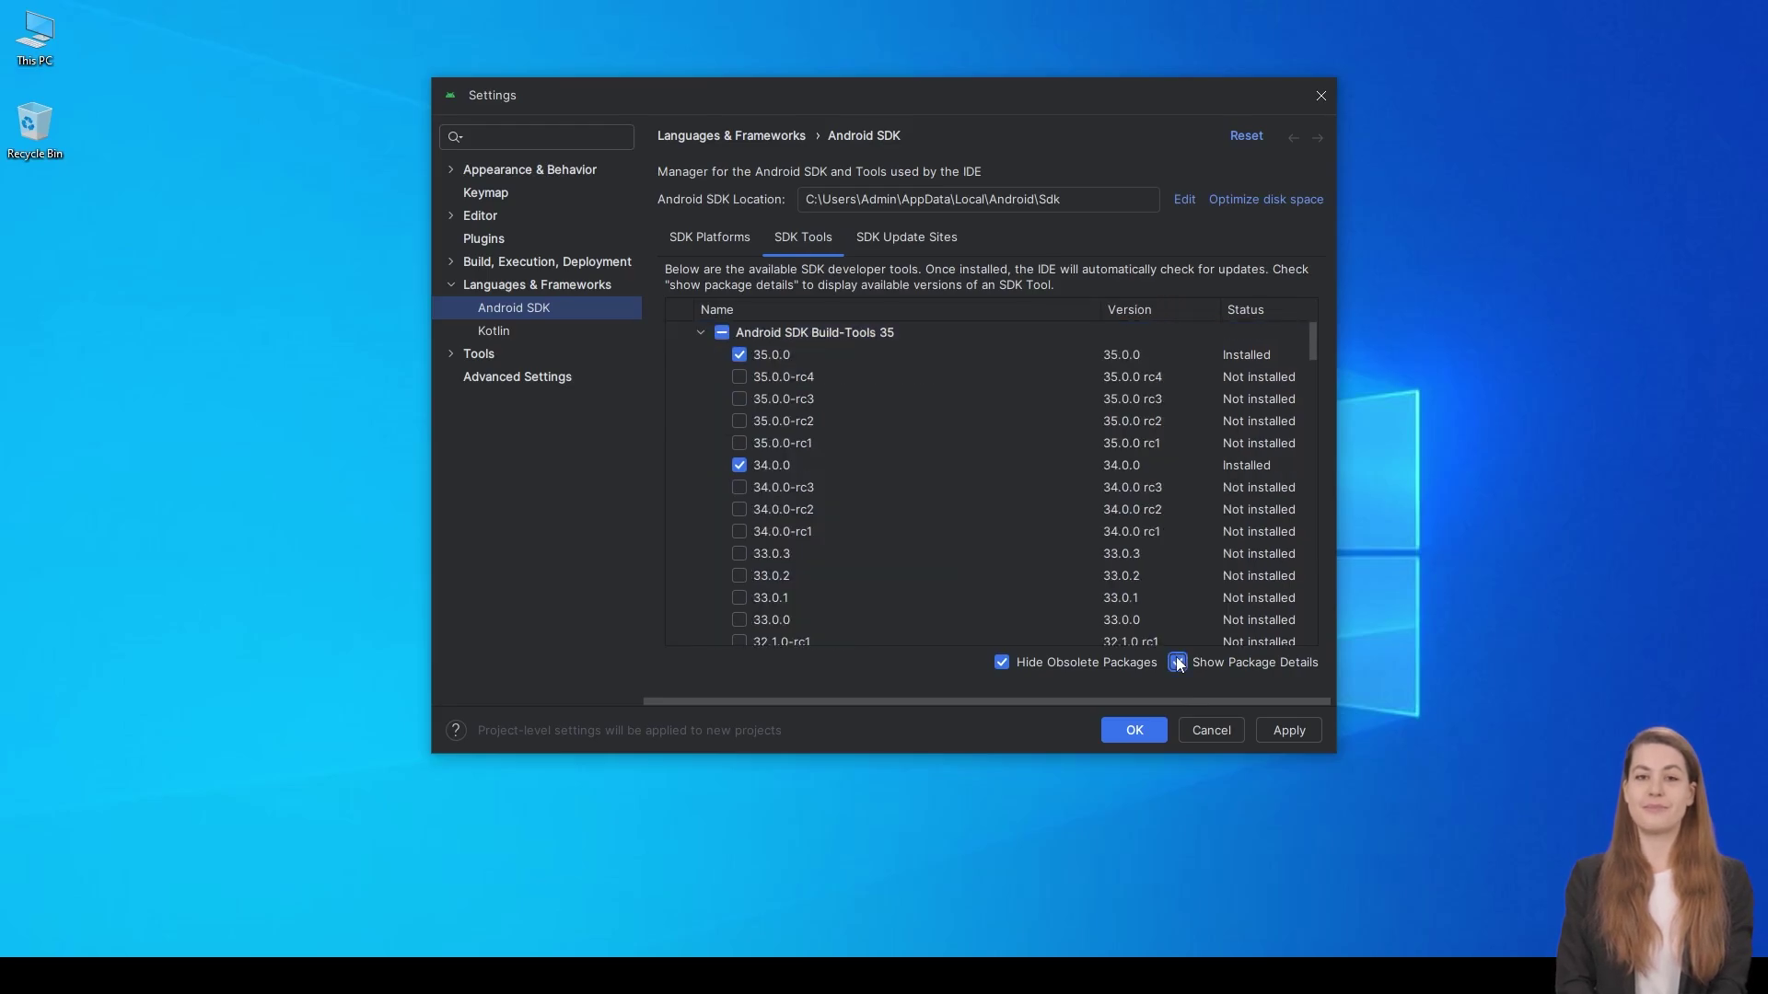
scroll(817, 498, "down", 1)
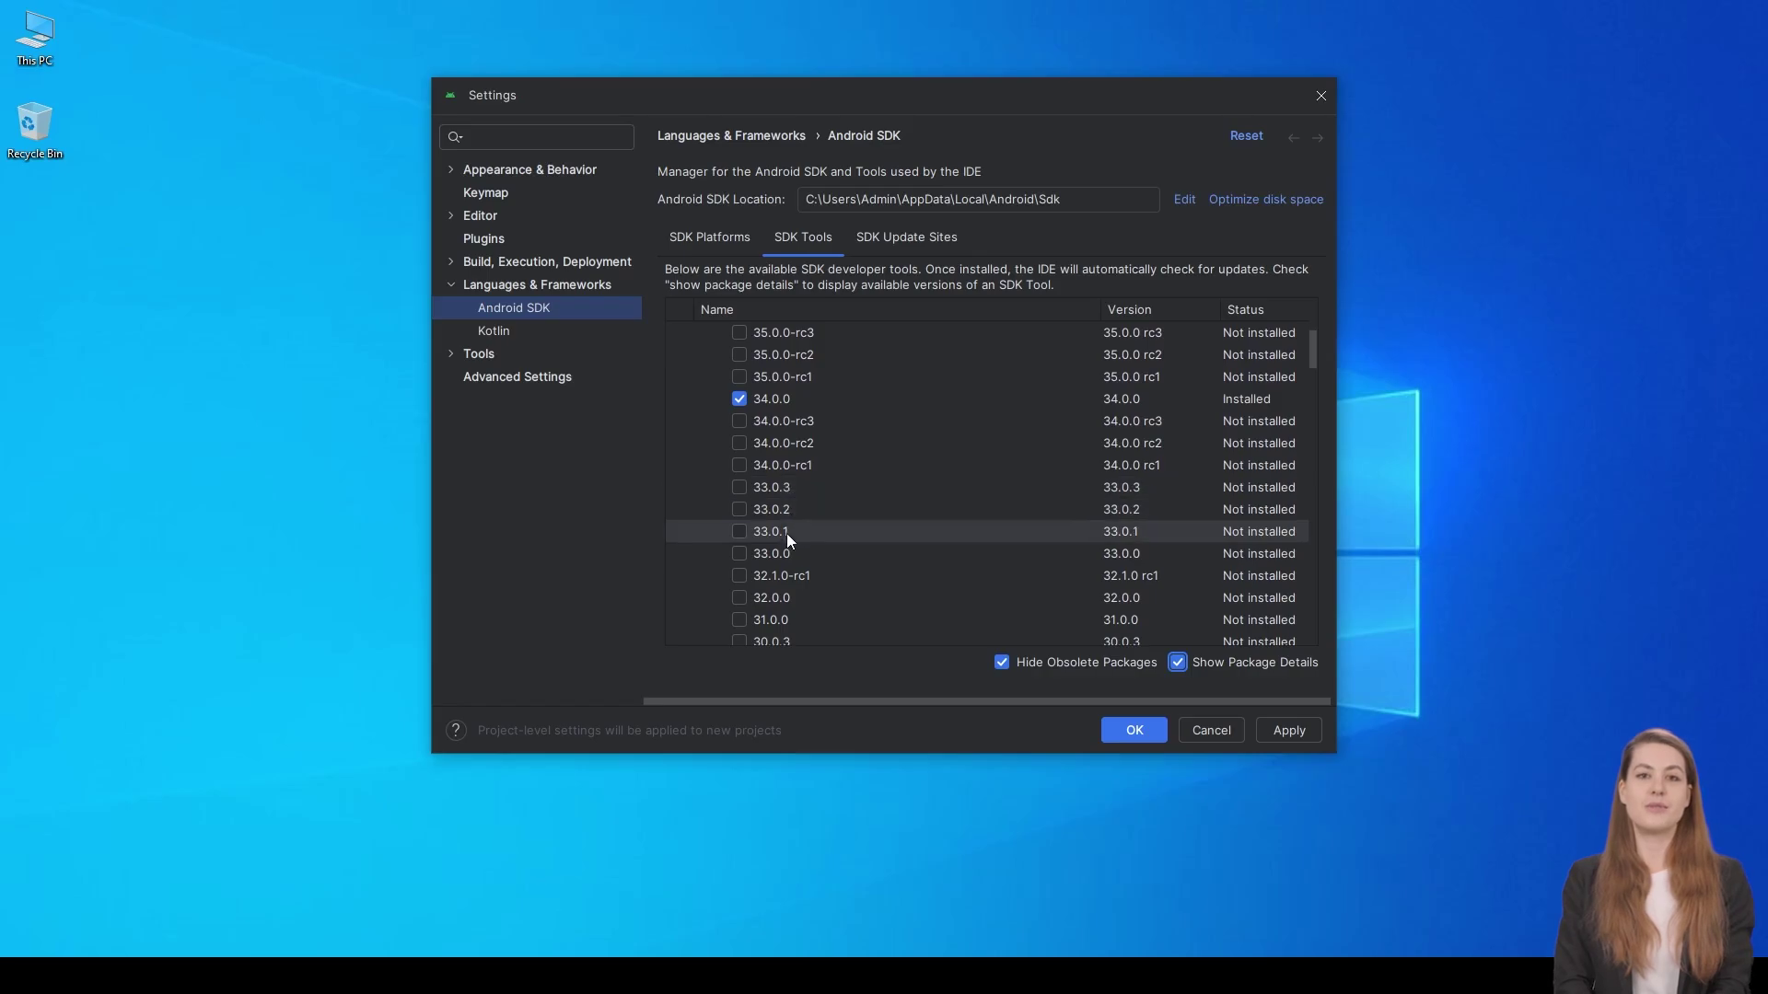
left_click(740, 532)
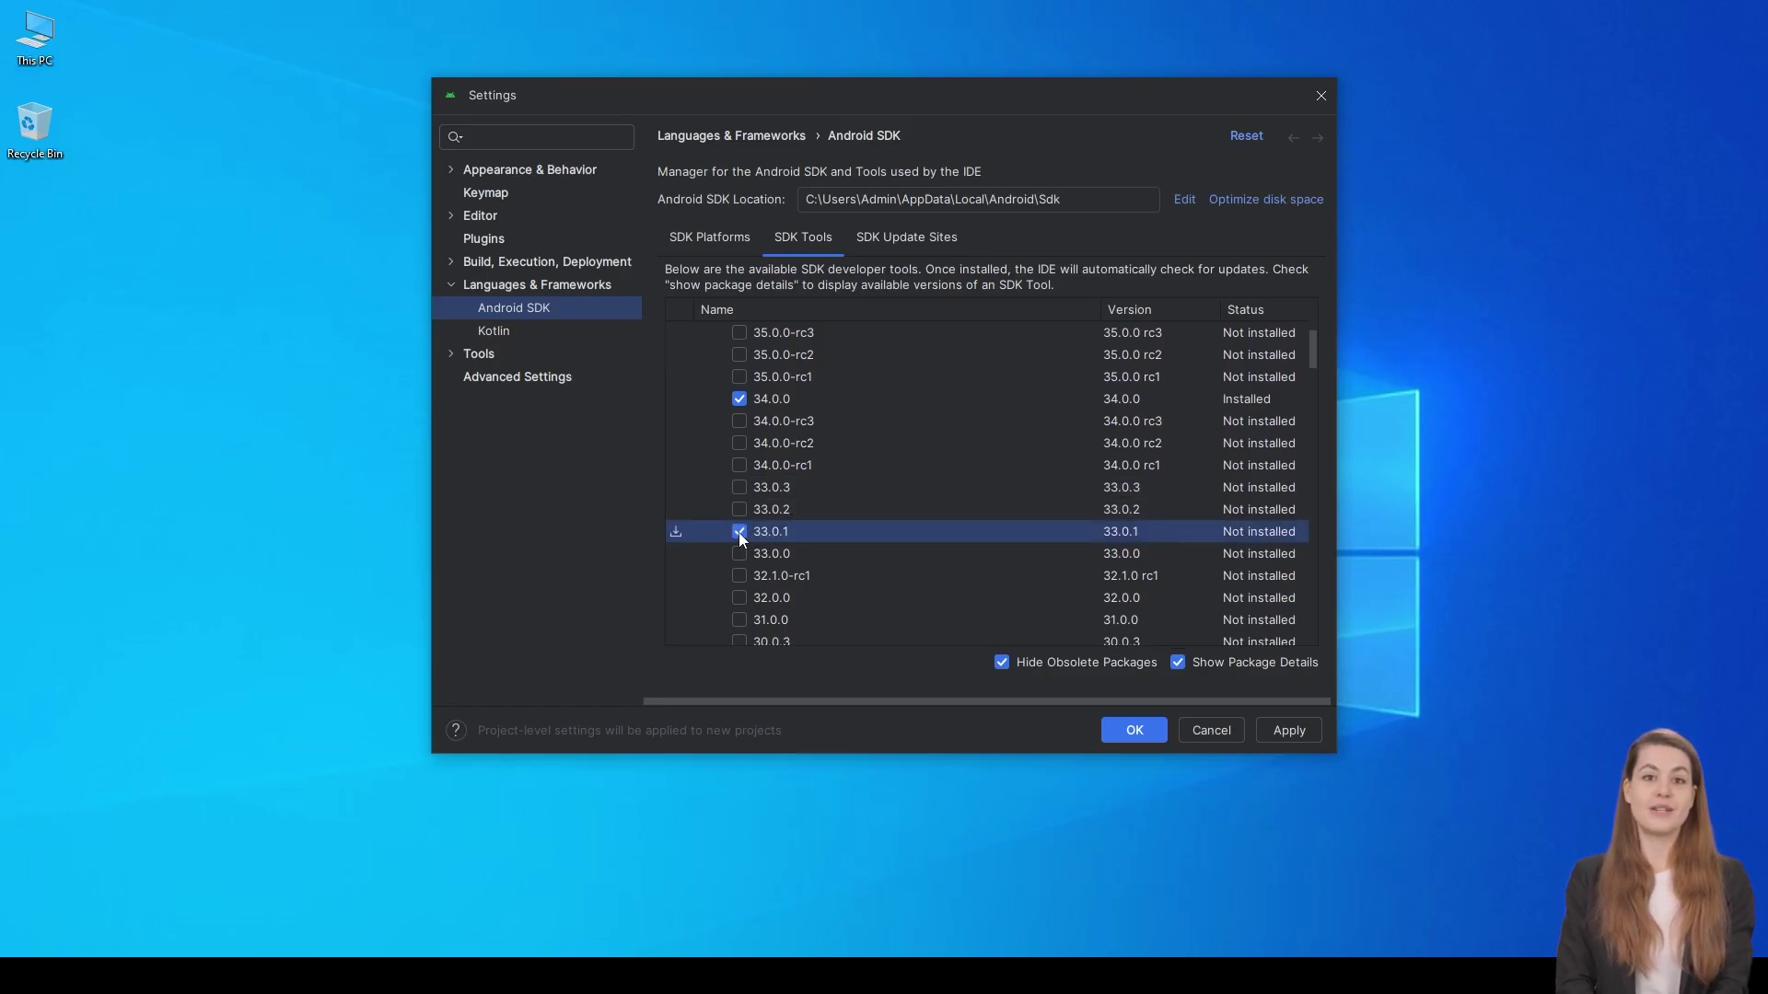
scroll(740, 536, "down", 2)
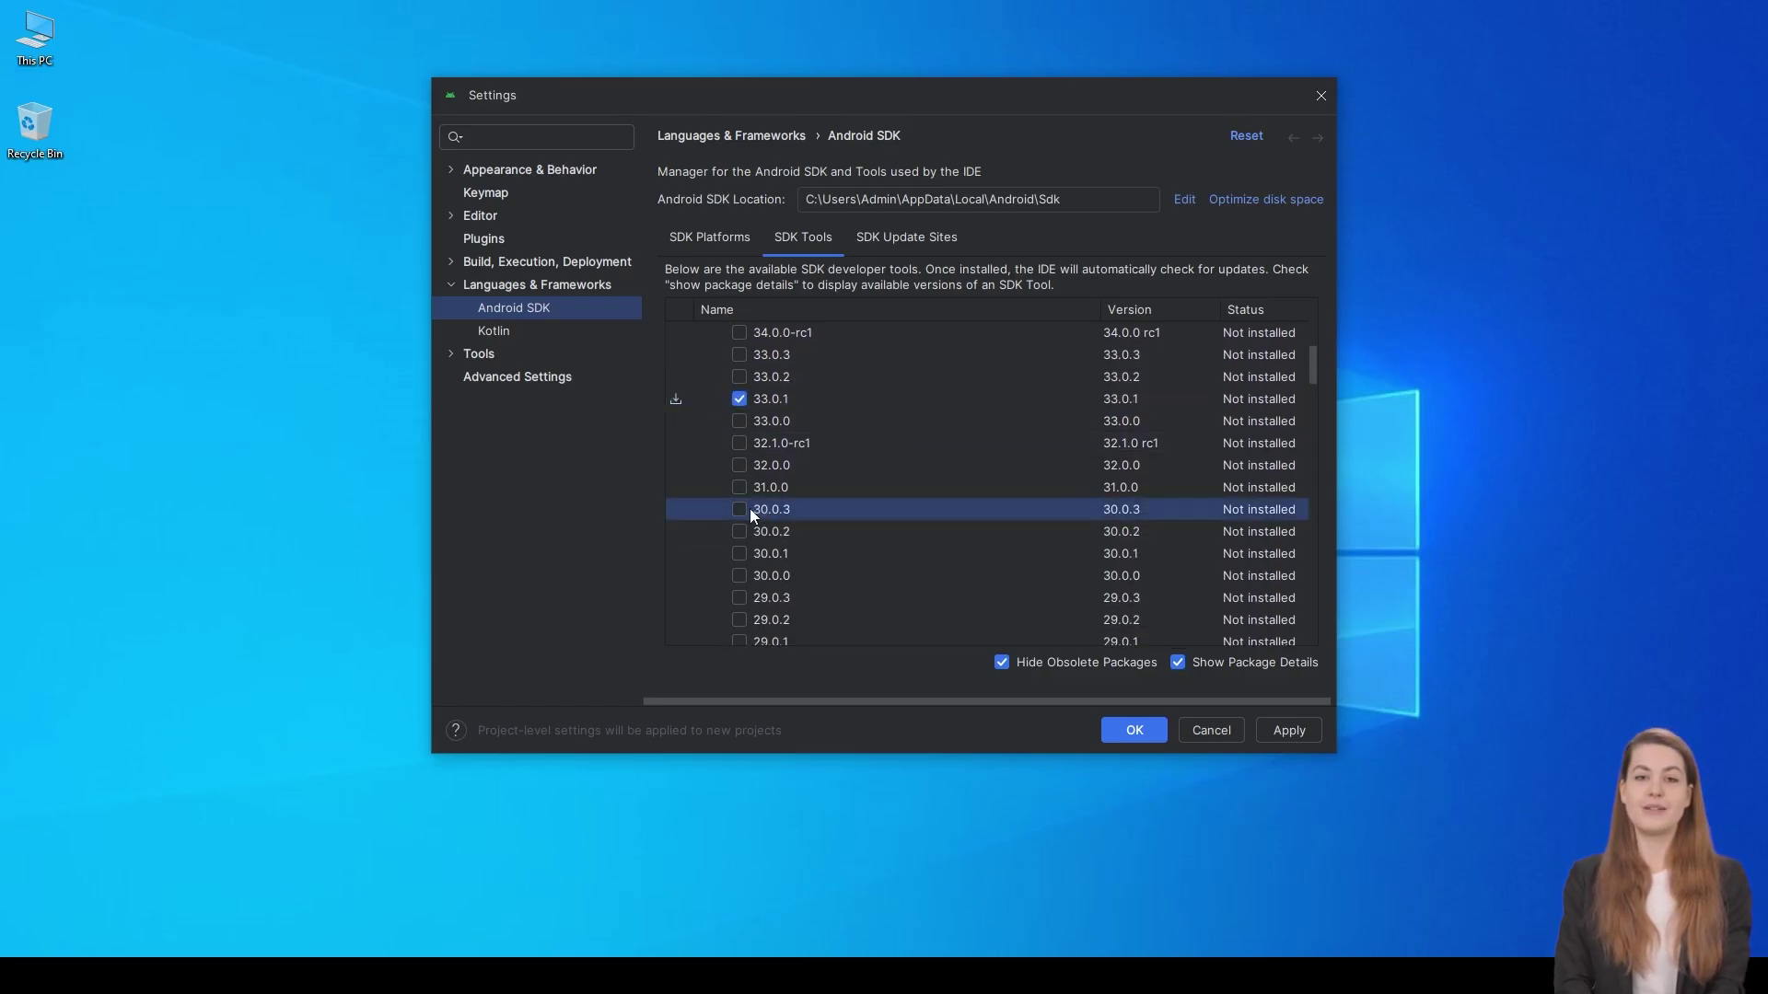
left_click(739, 509)
left_click(740, 553)
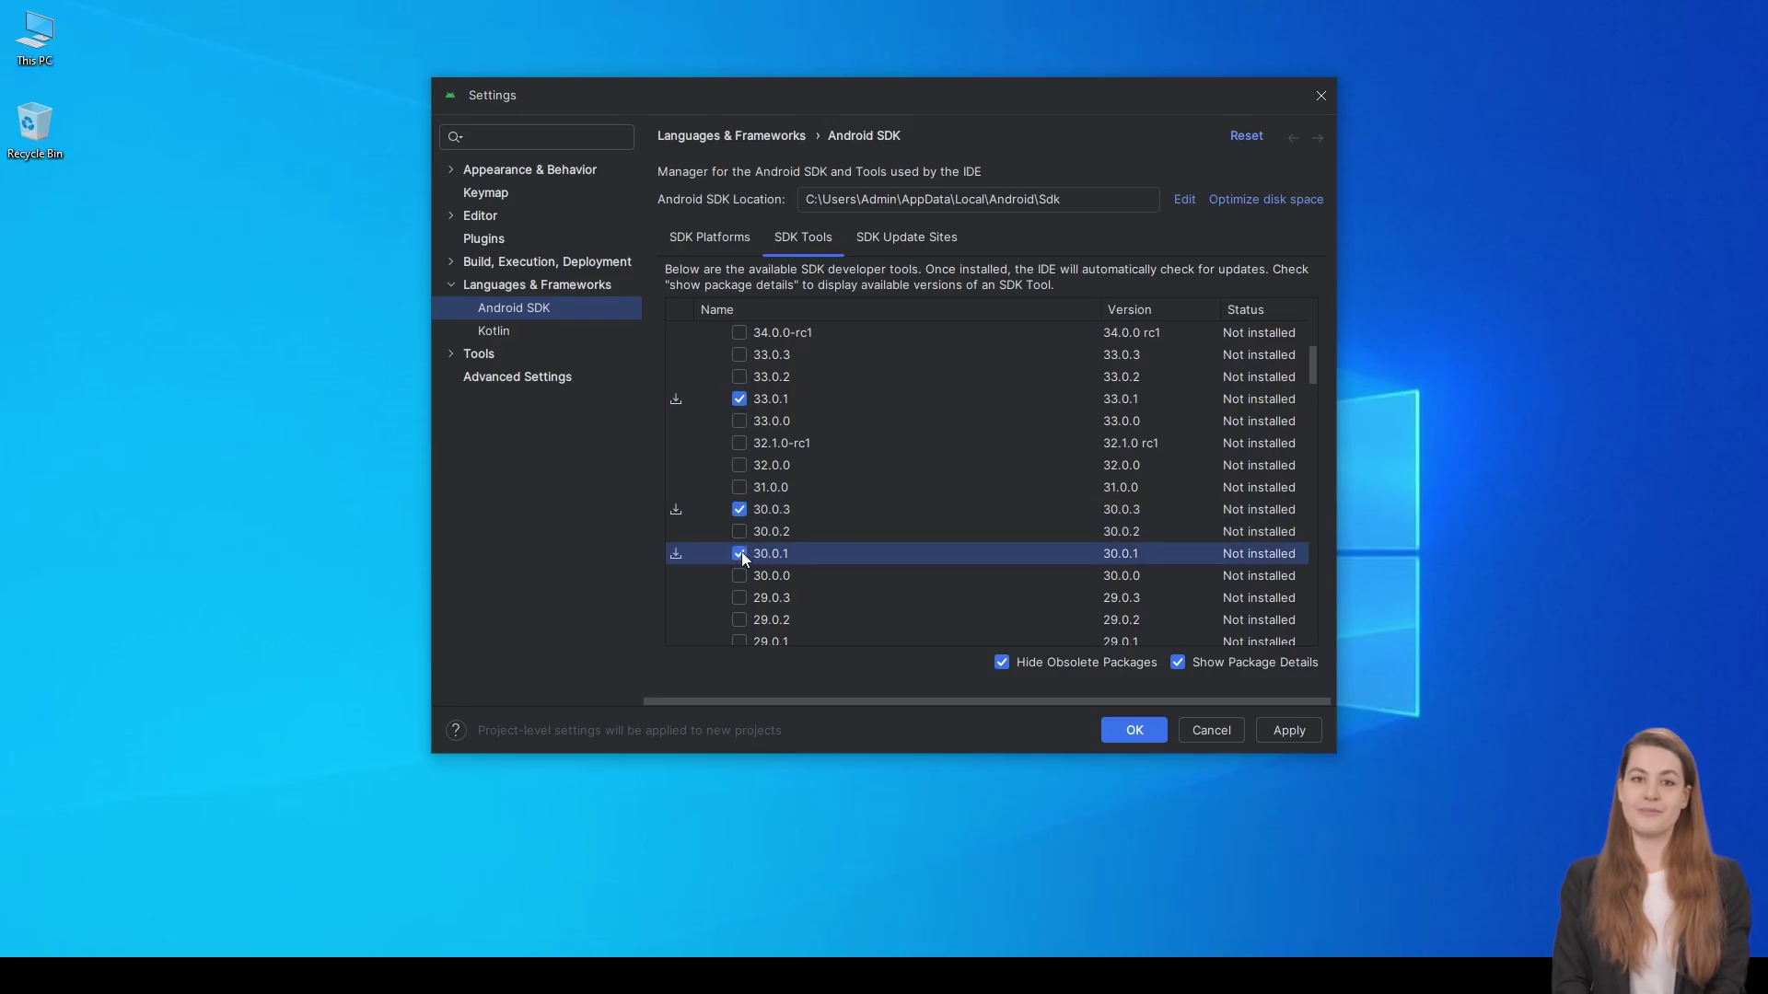
Tick NDK 25.1.8937393, Command-line Tools (latest) and CMake 3.10.2.4988404.
scroll(742, 551, "down", 14)
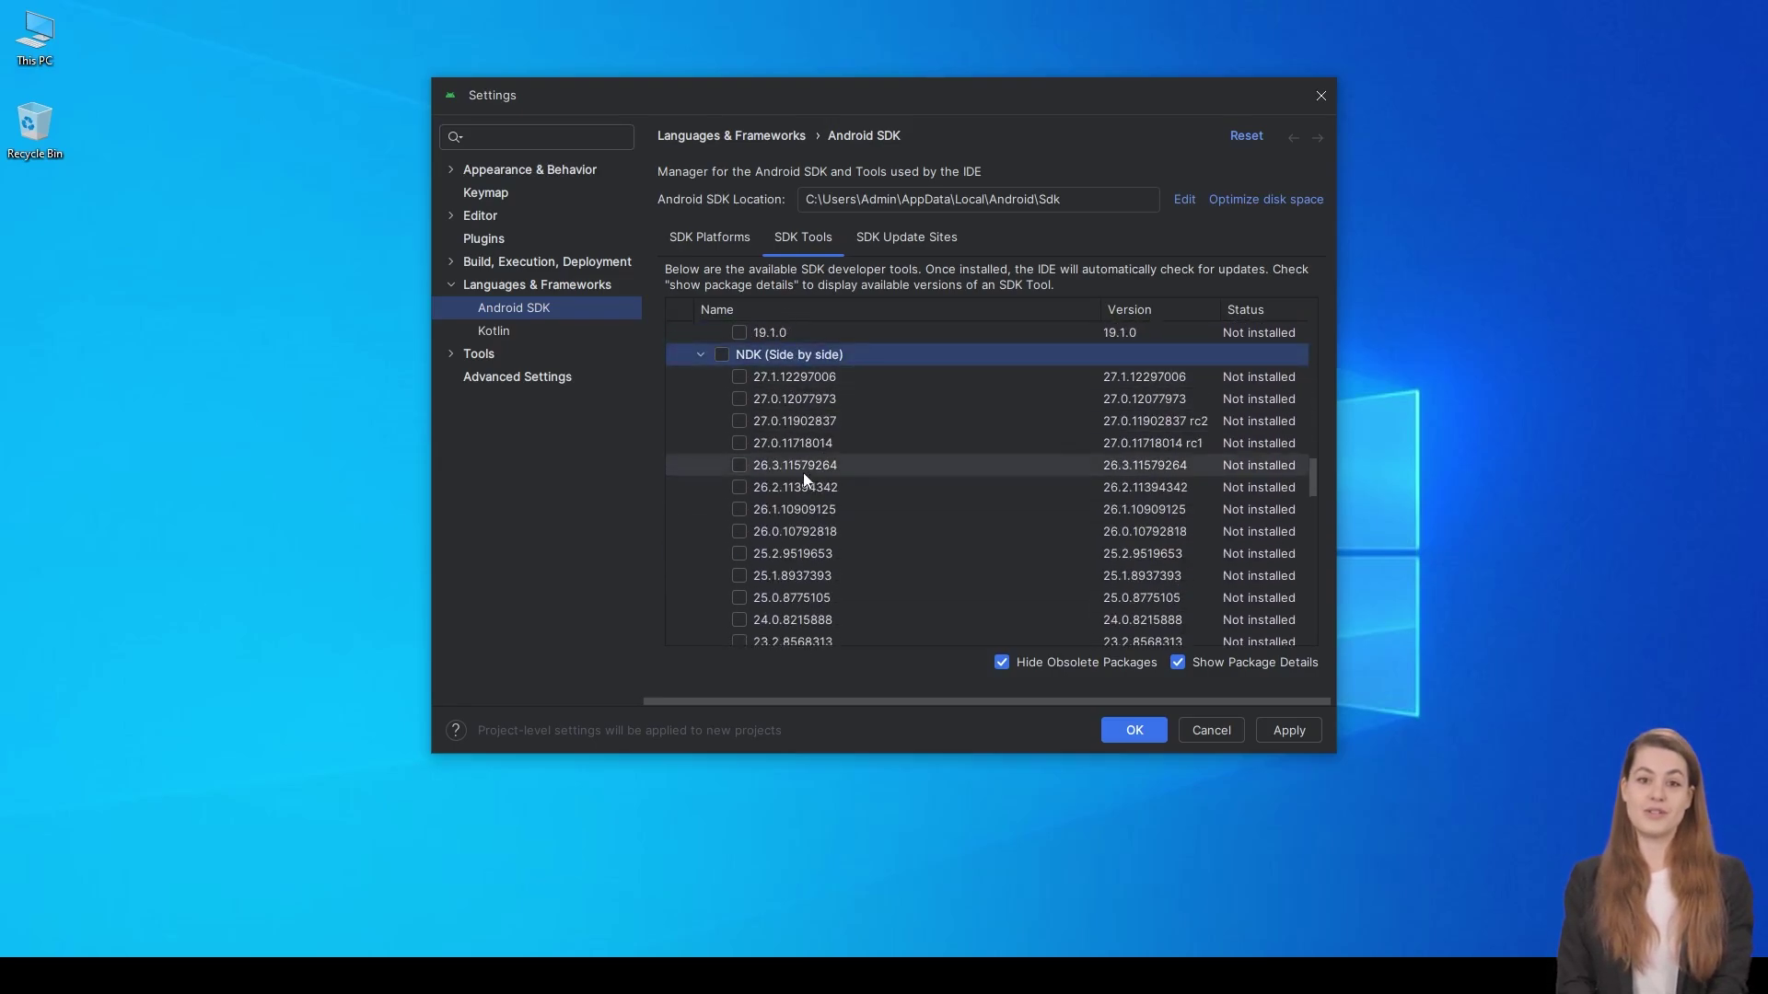
left_click(808, 575)
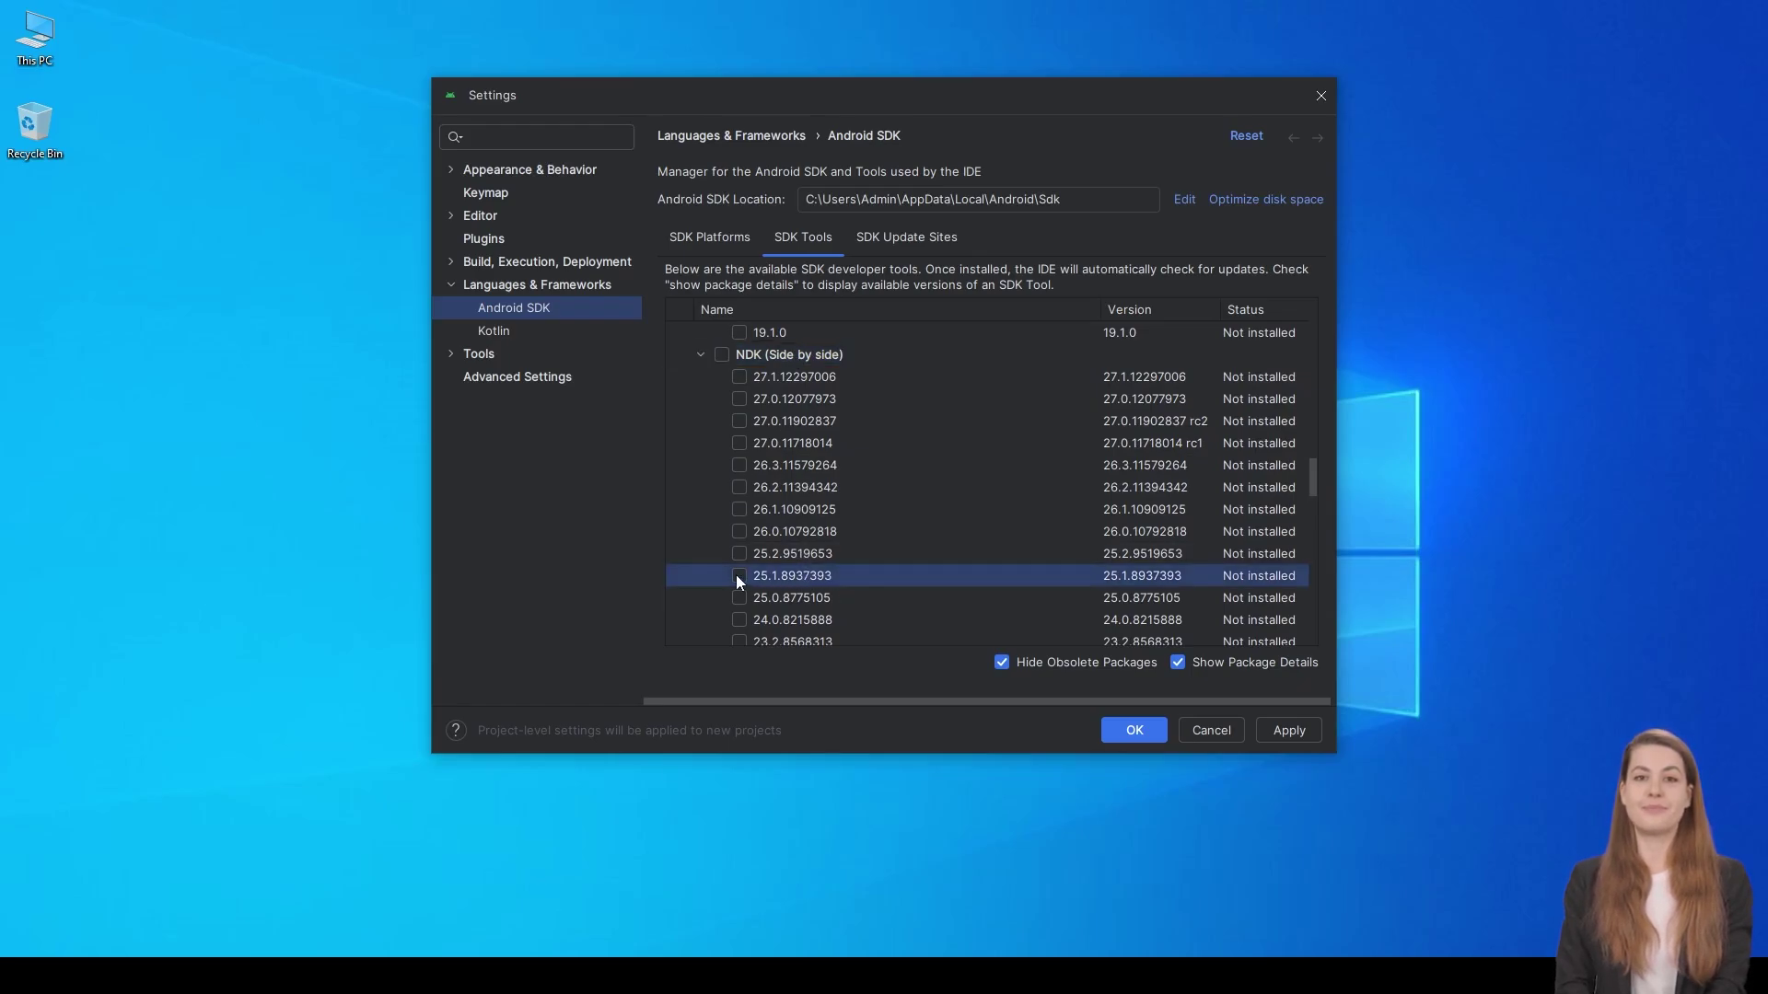
scroll(808, 575, "down", 5)
scroll(809, 575, "down", 3)
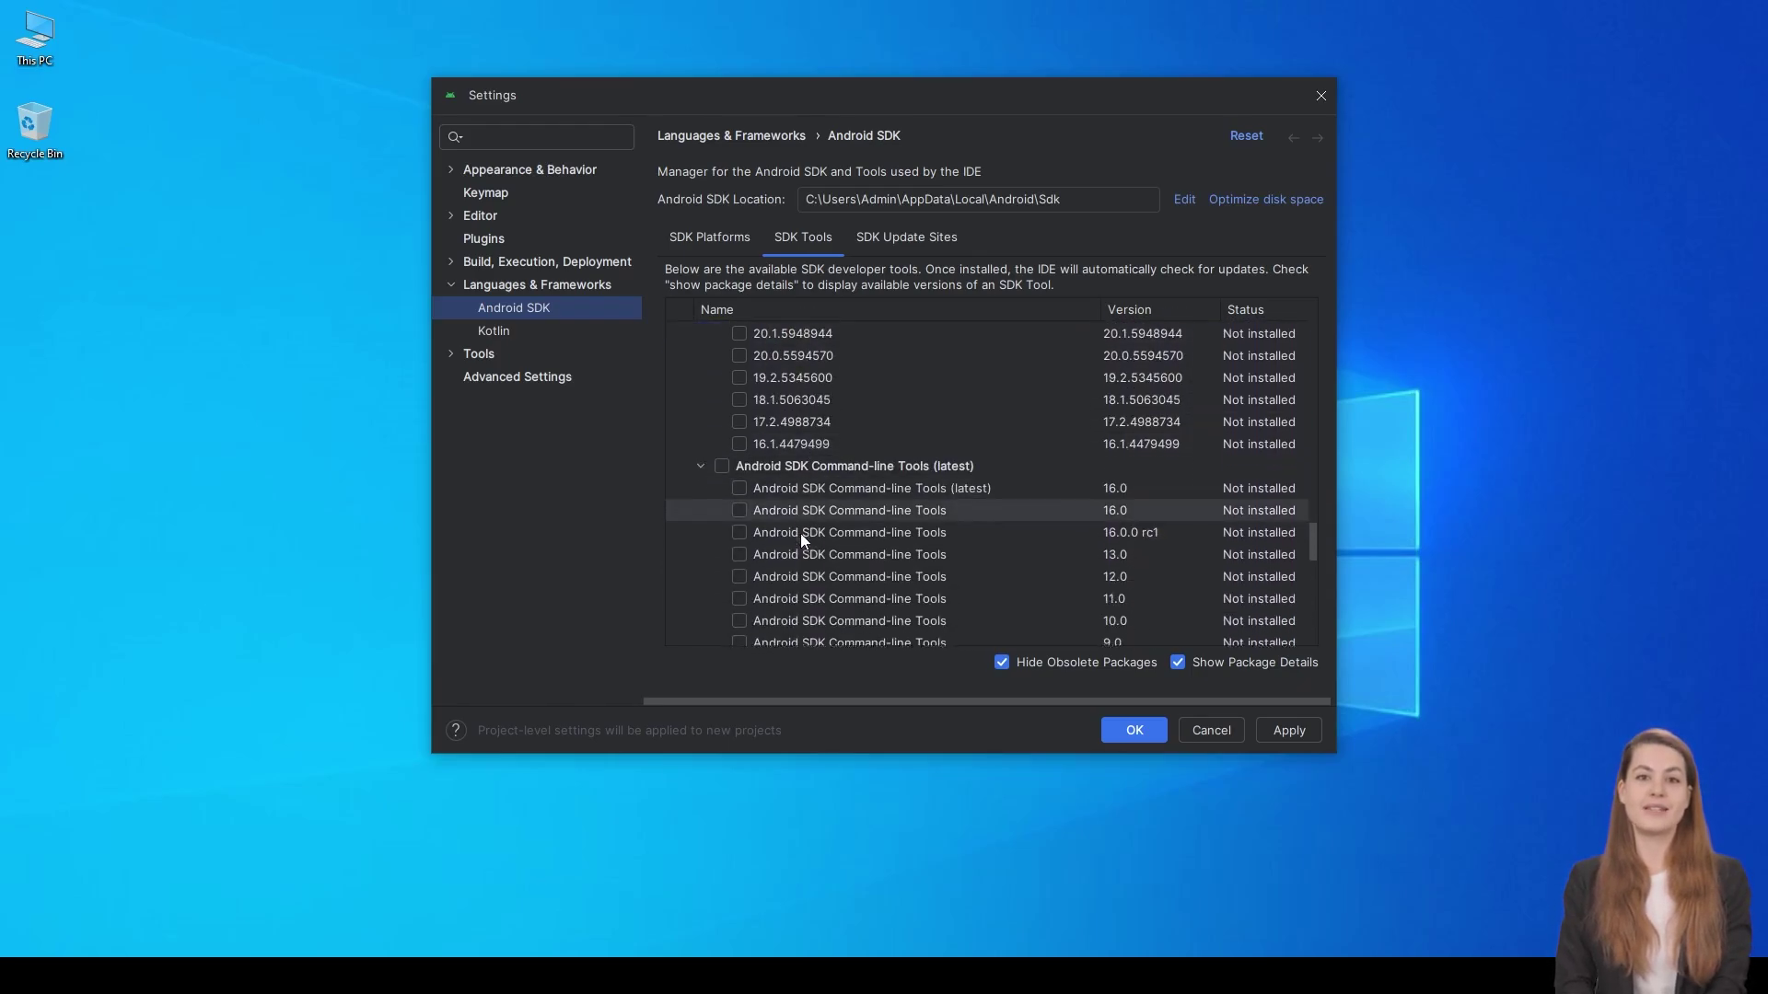
left_click(740, 487)
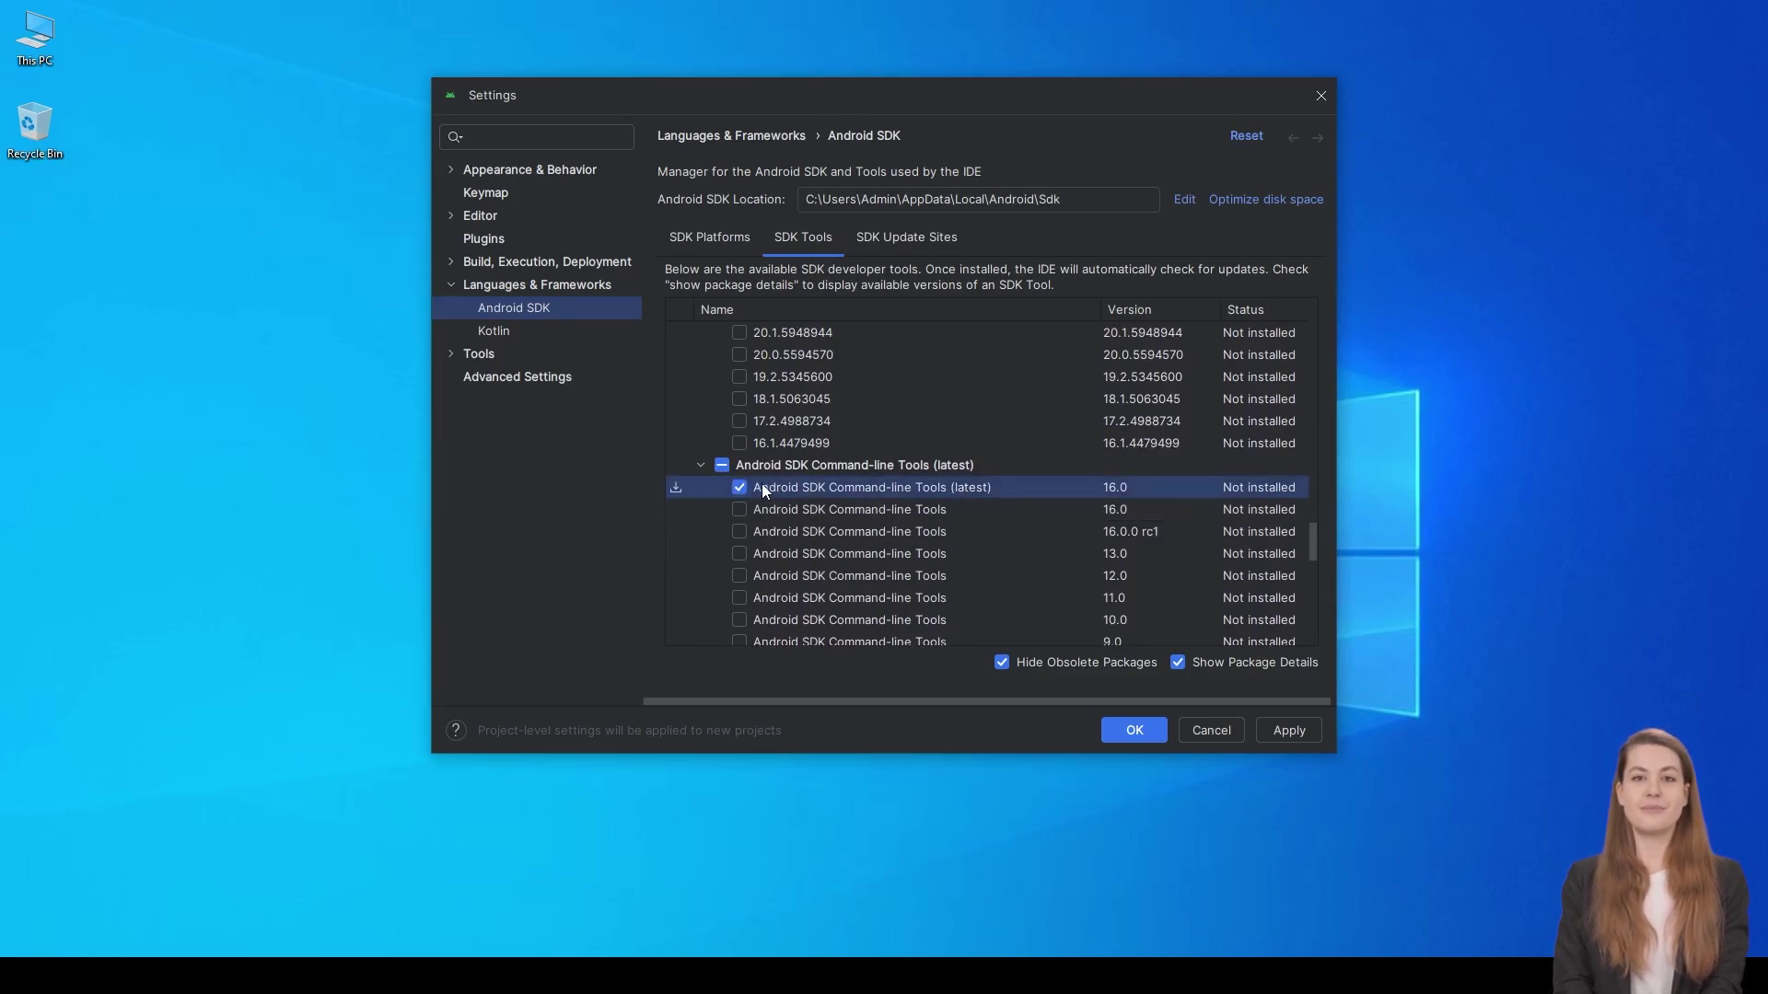
scroll(763, 491, "down", 7)
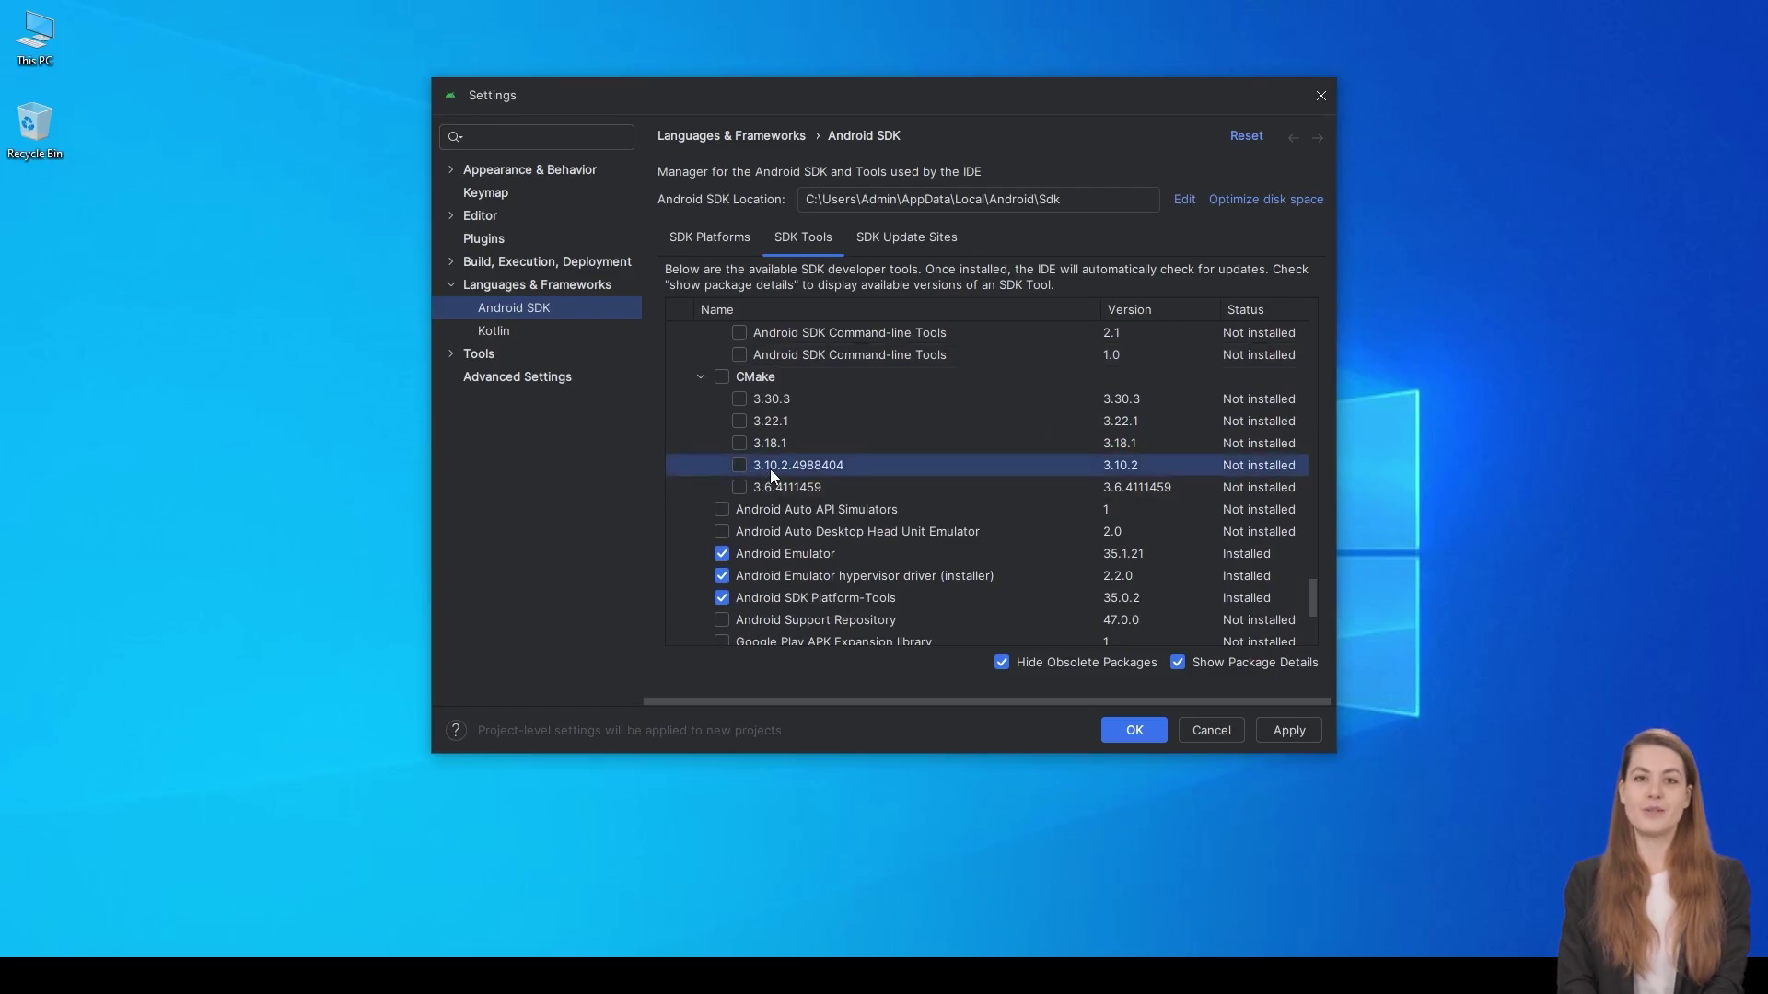
left_click(739, 465)
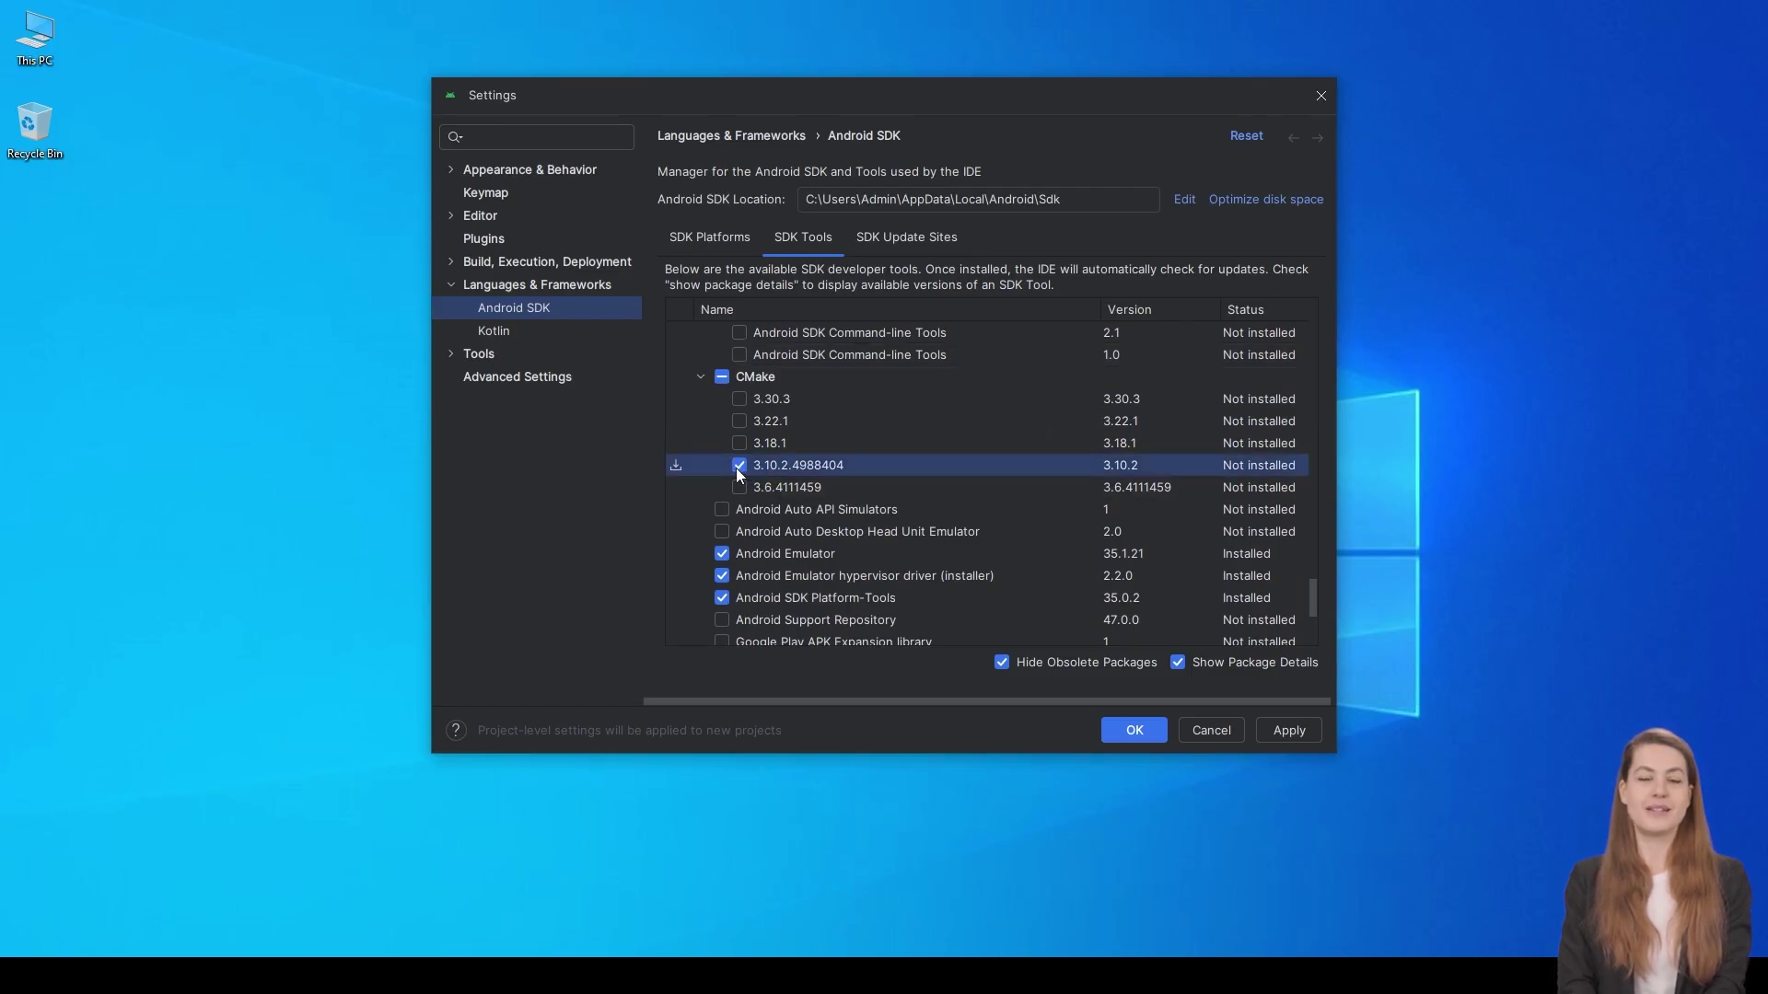
Apply and confirm installing the selected SDK components, then close Settings and the Welcome window.
scroll(737, 468, "down", 2)
left_click(1287, 731)
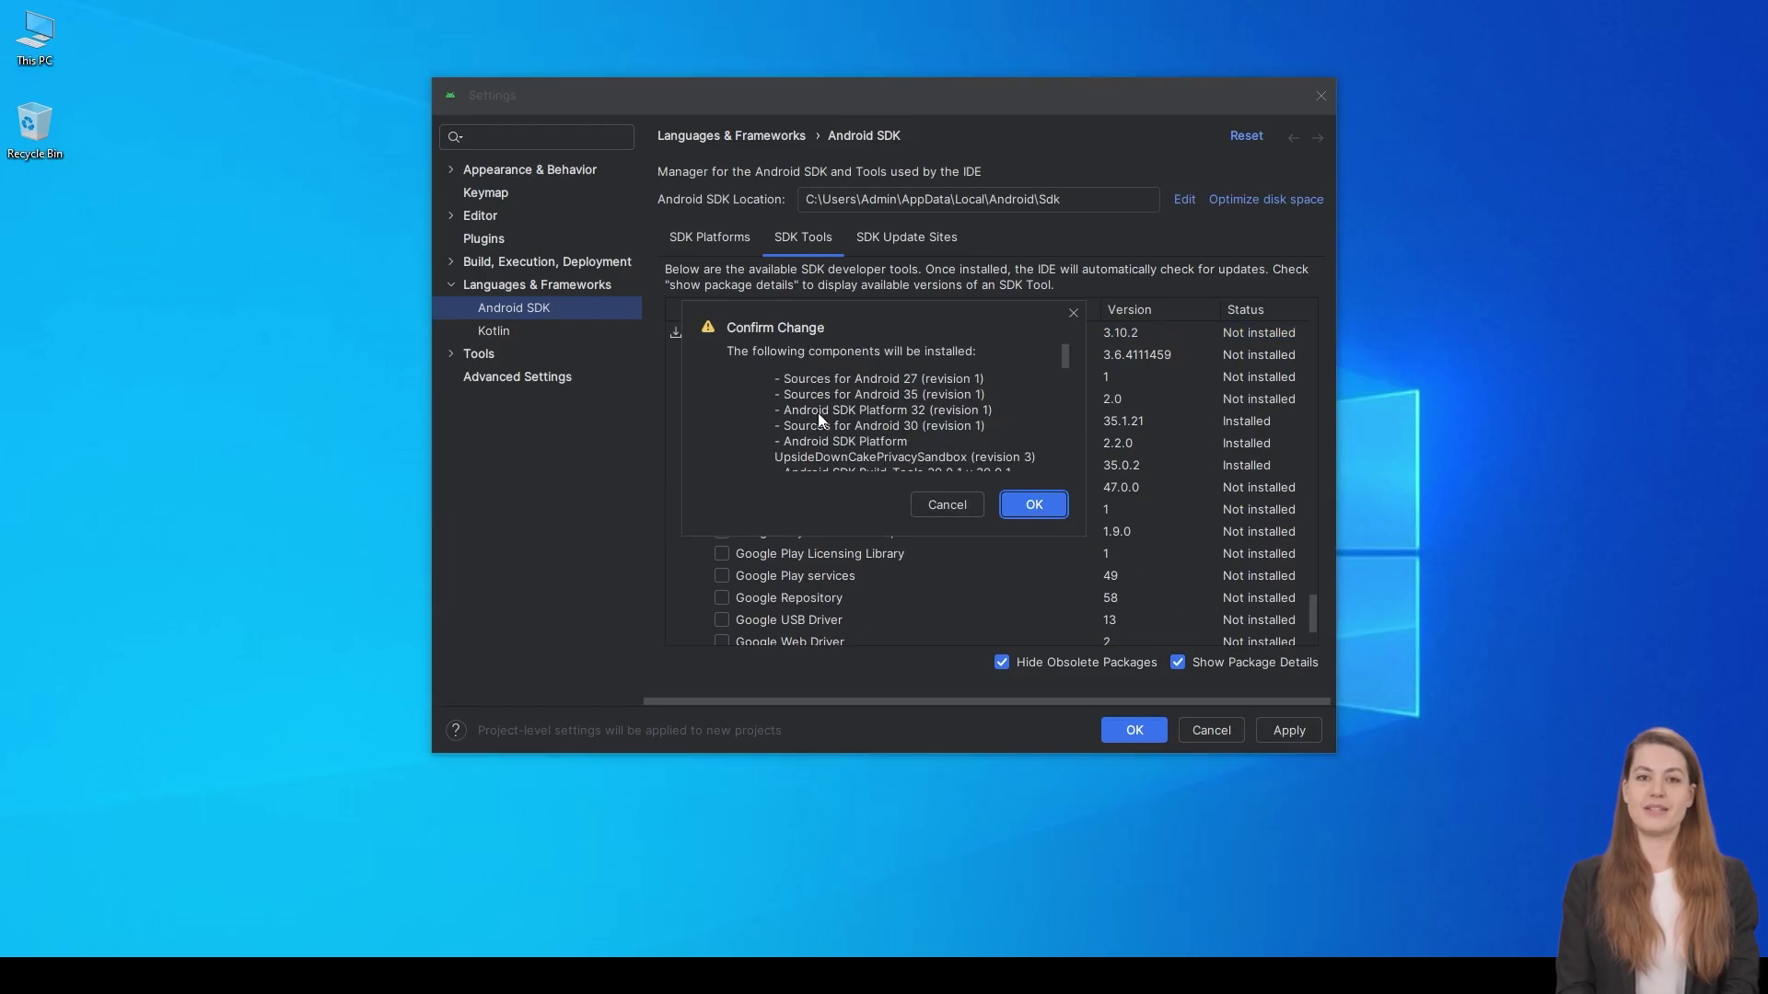
scroll(819, 415, "down", 10)
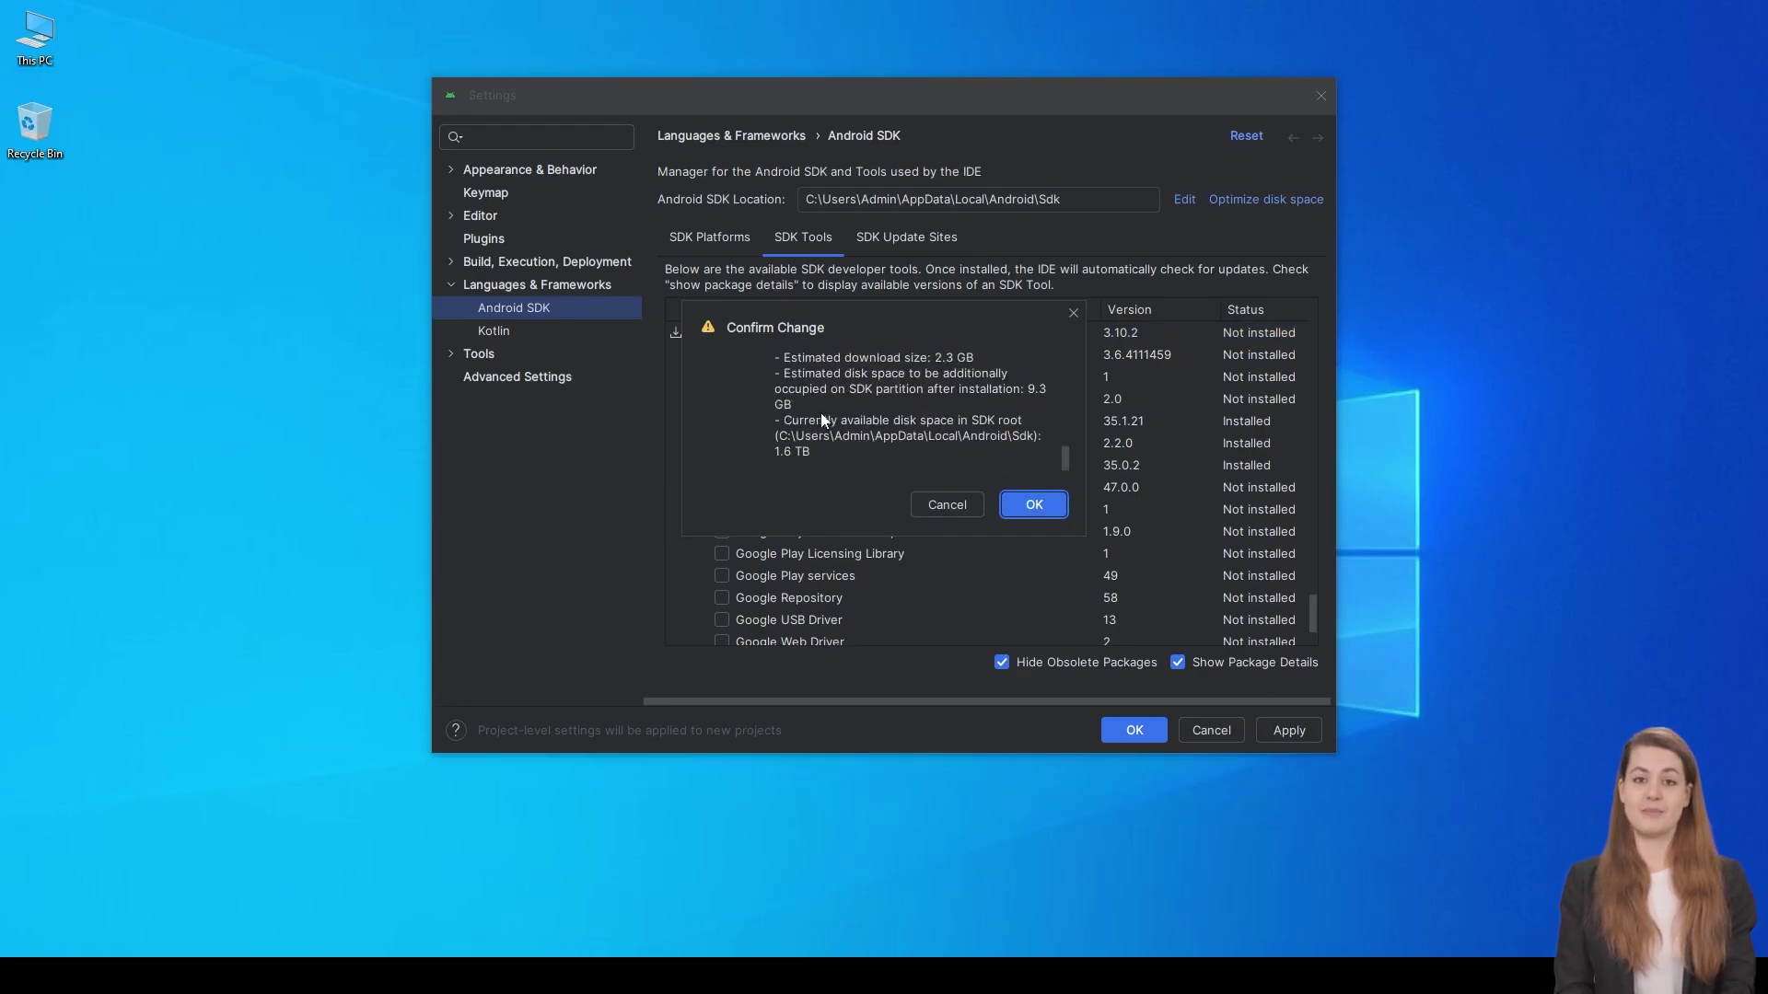
left_click(1033, 504)
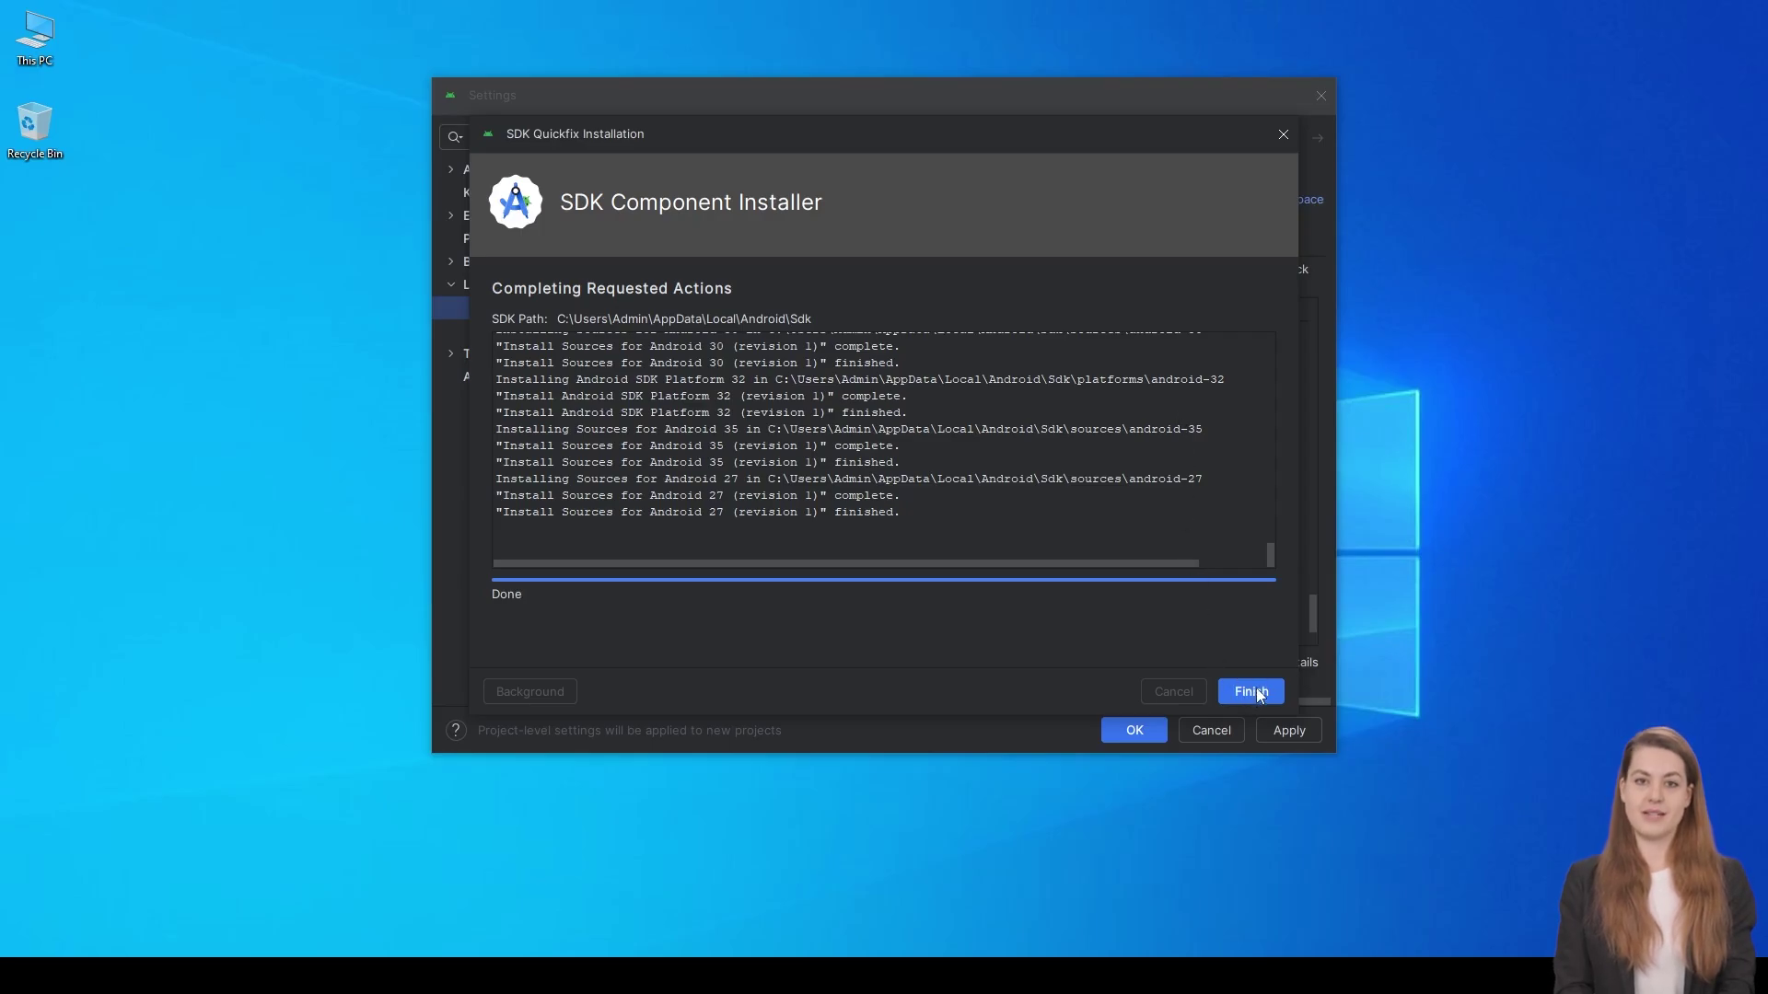
left_click(1254, 692)
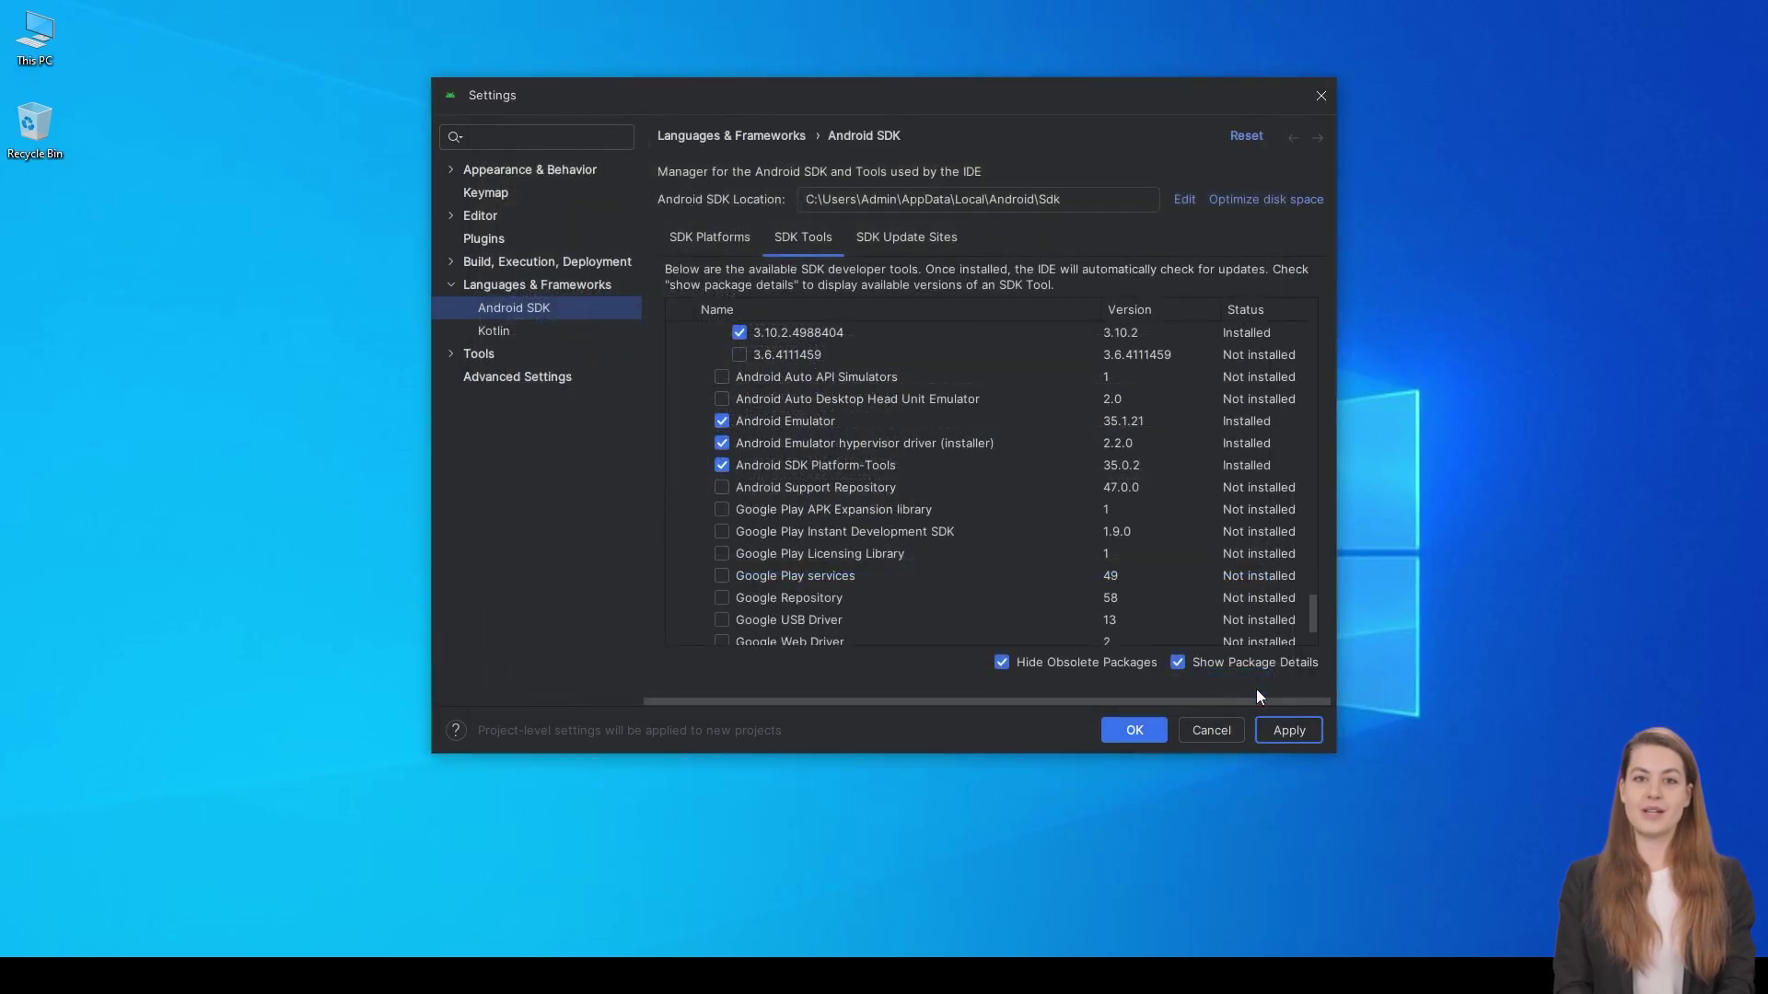
left_click(1131, 730)
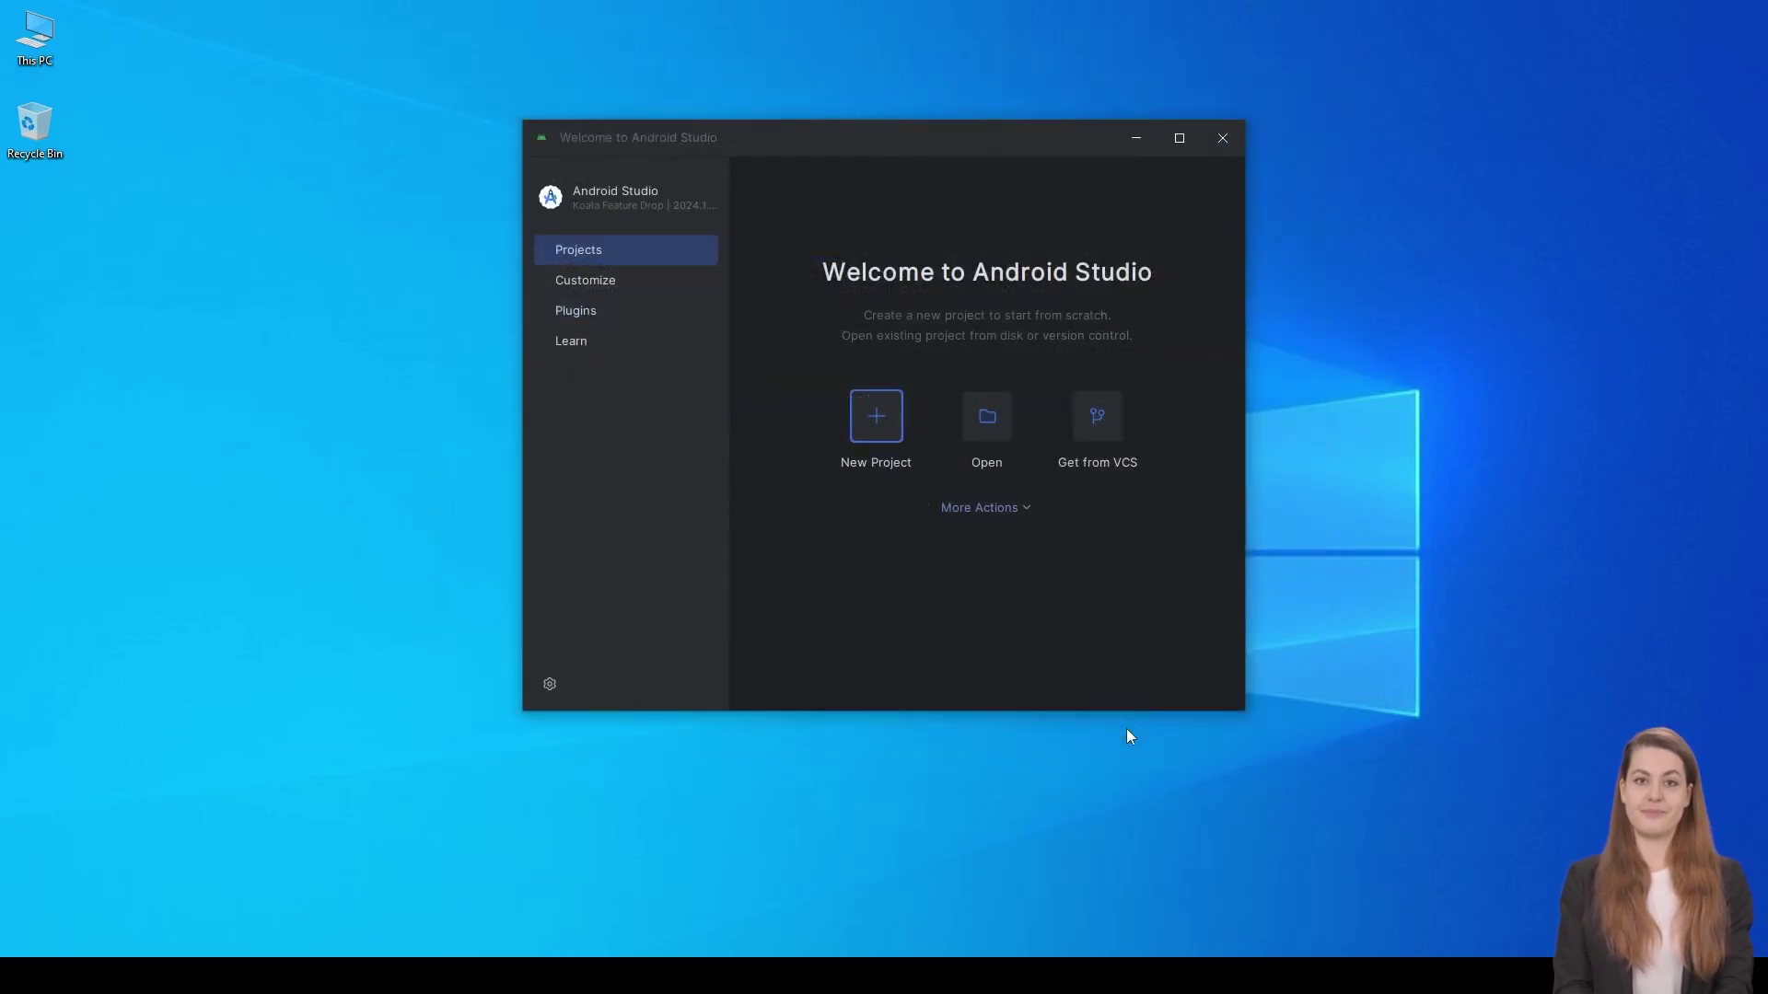
left_click(1221, 141)
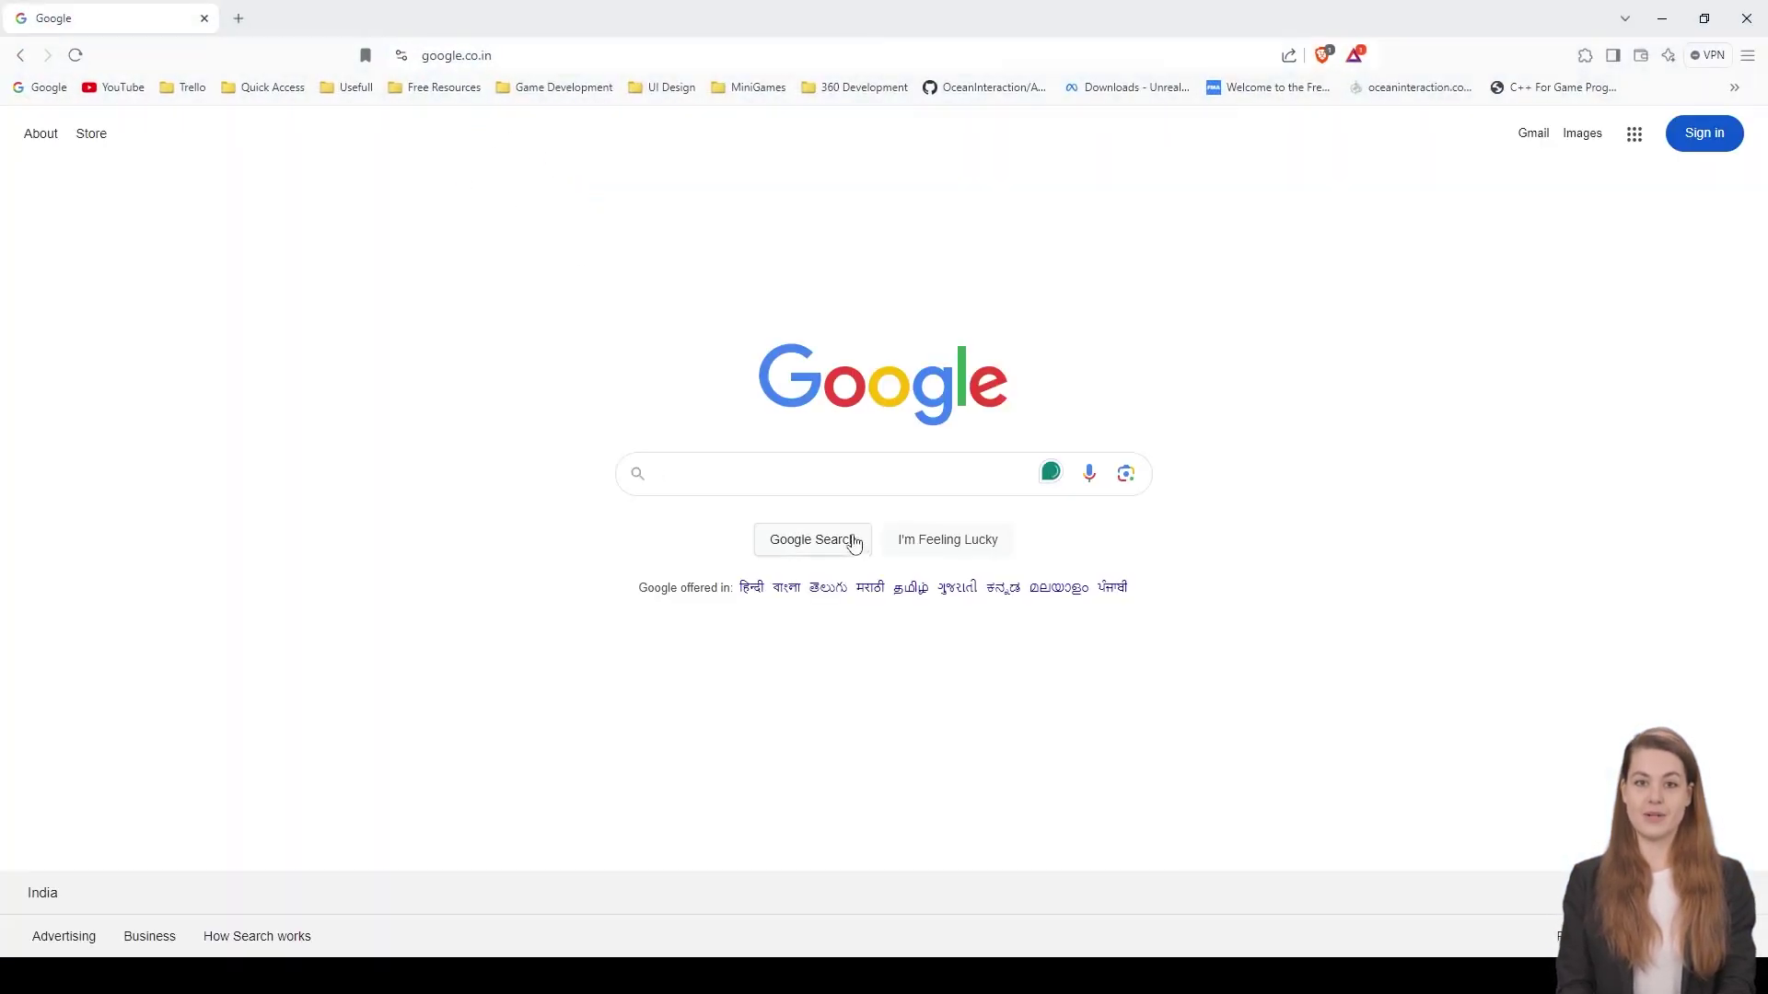
Search Google for 'jdk 17 download' and open Oracle's Java SE 17 Archive Downloads page.
left_click(815, 467)
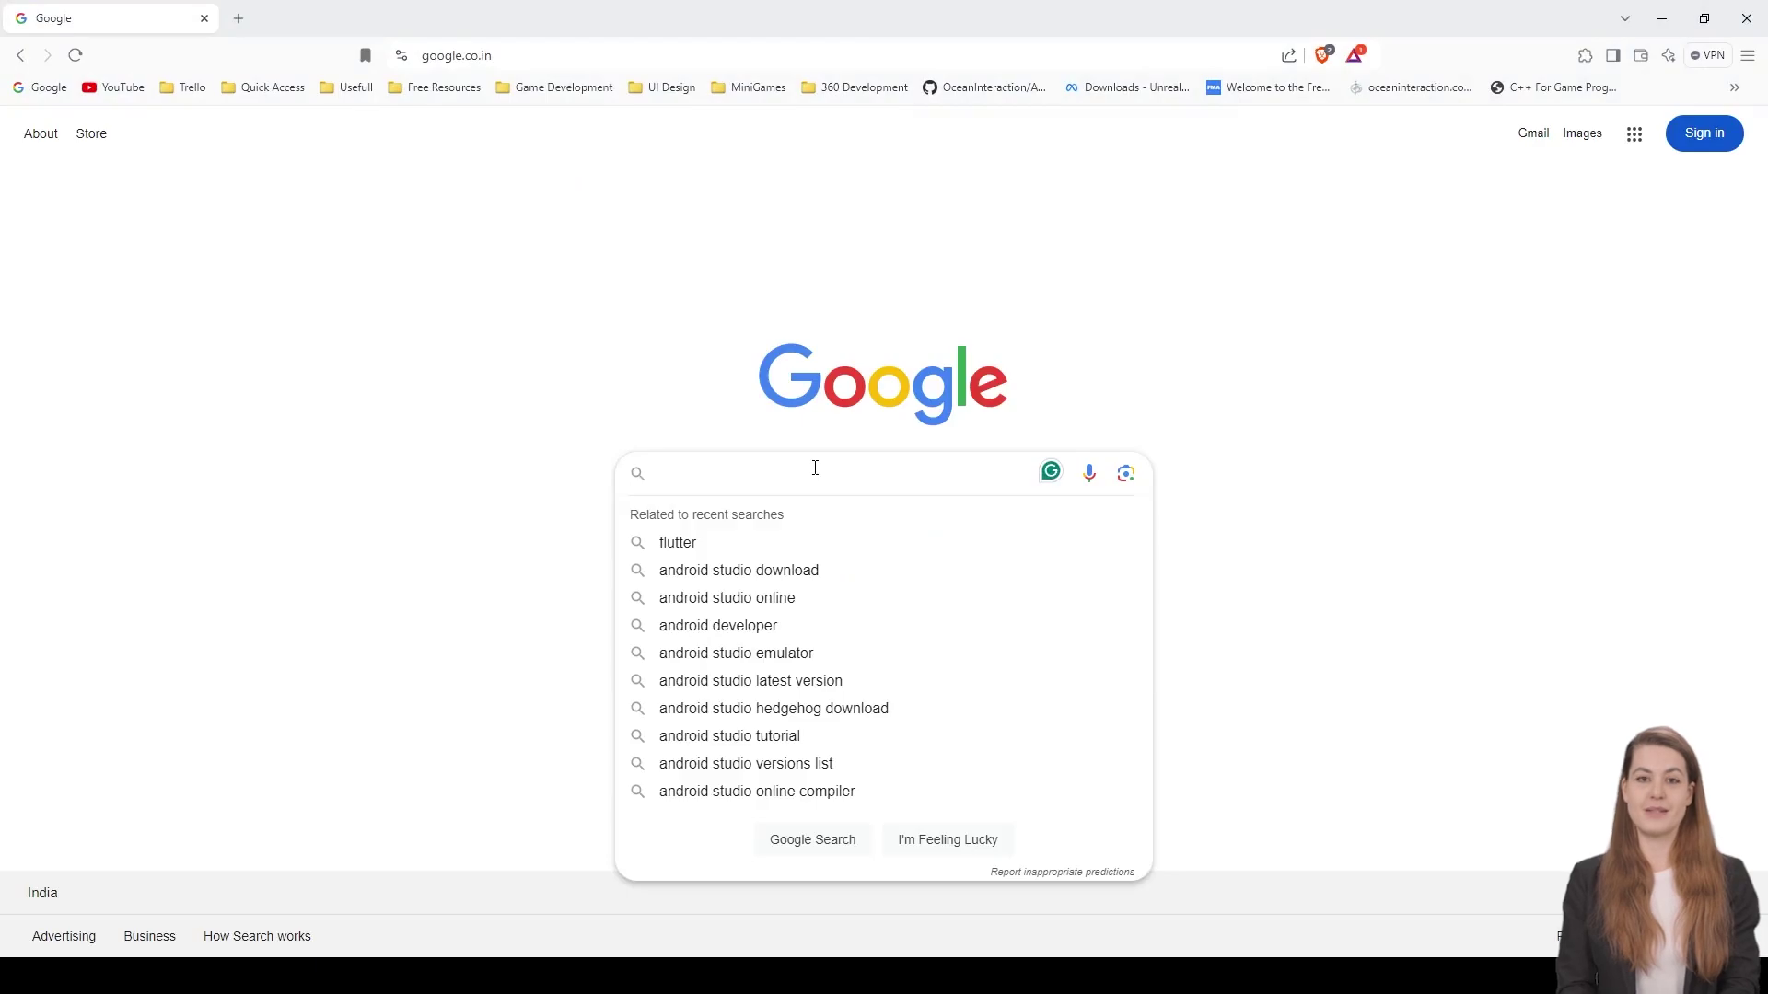
type("jdk ")
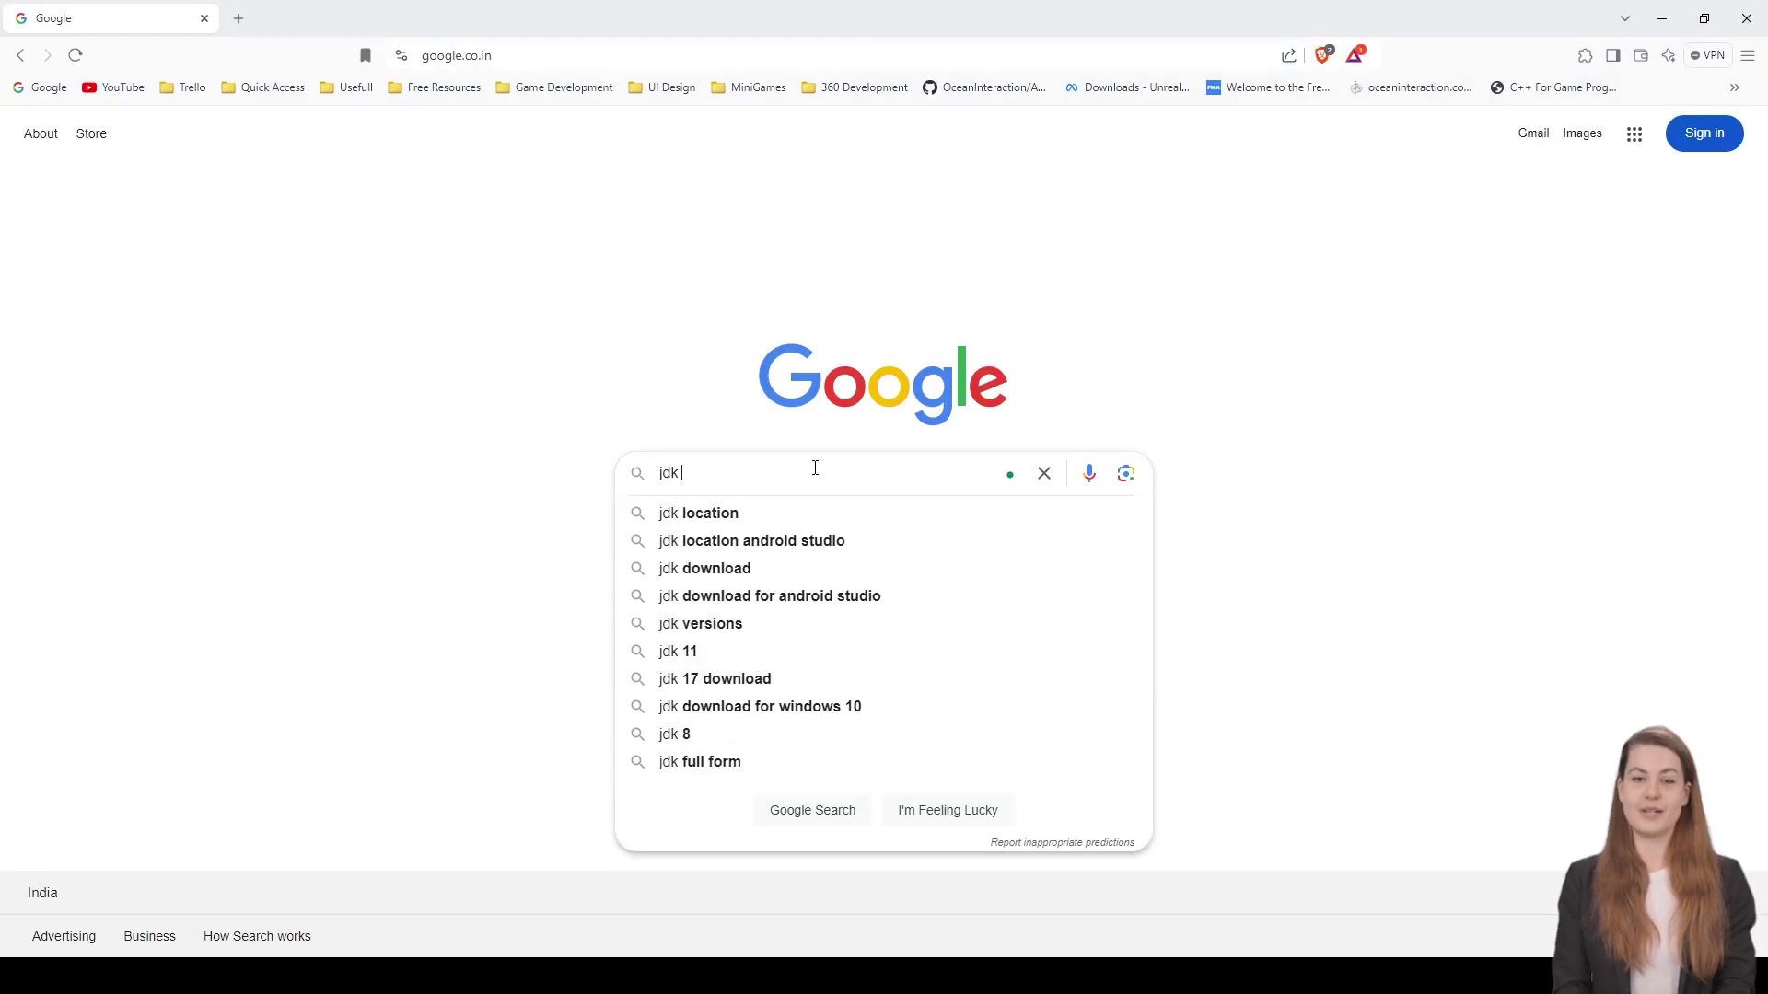
type("17")
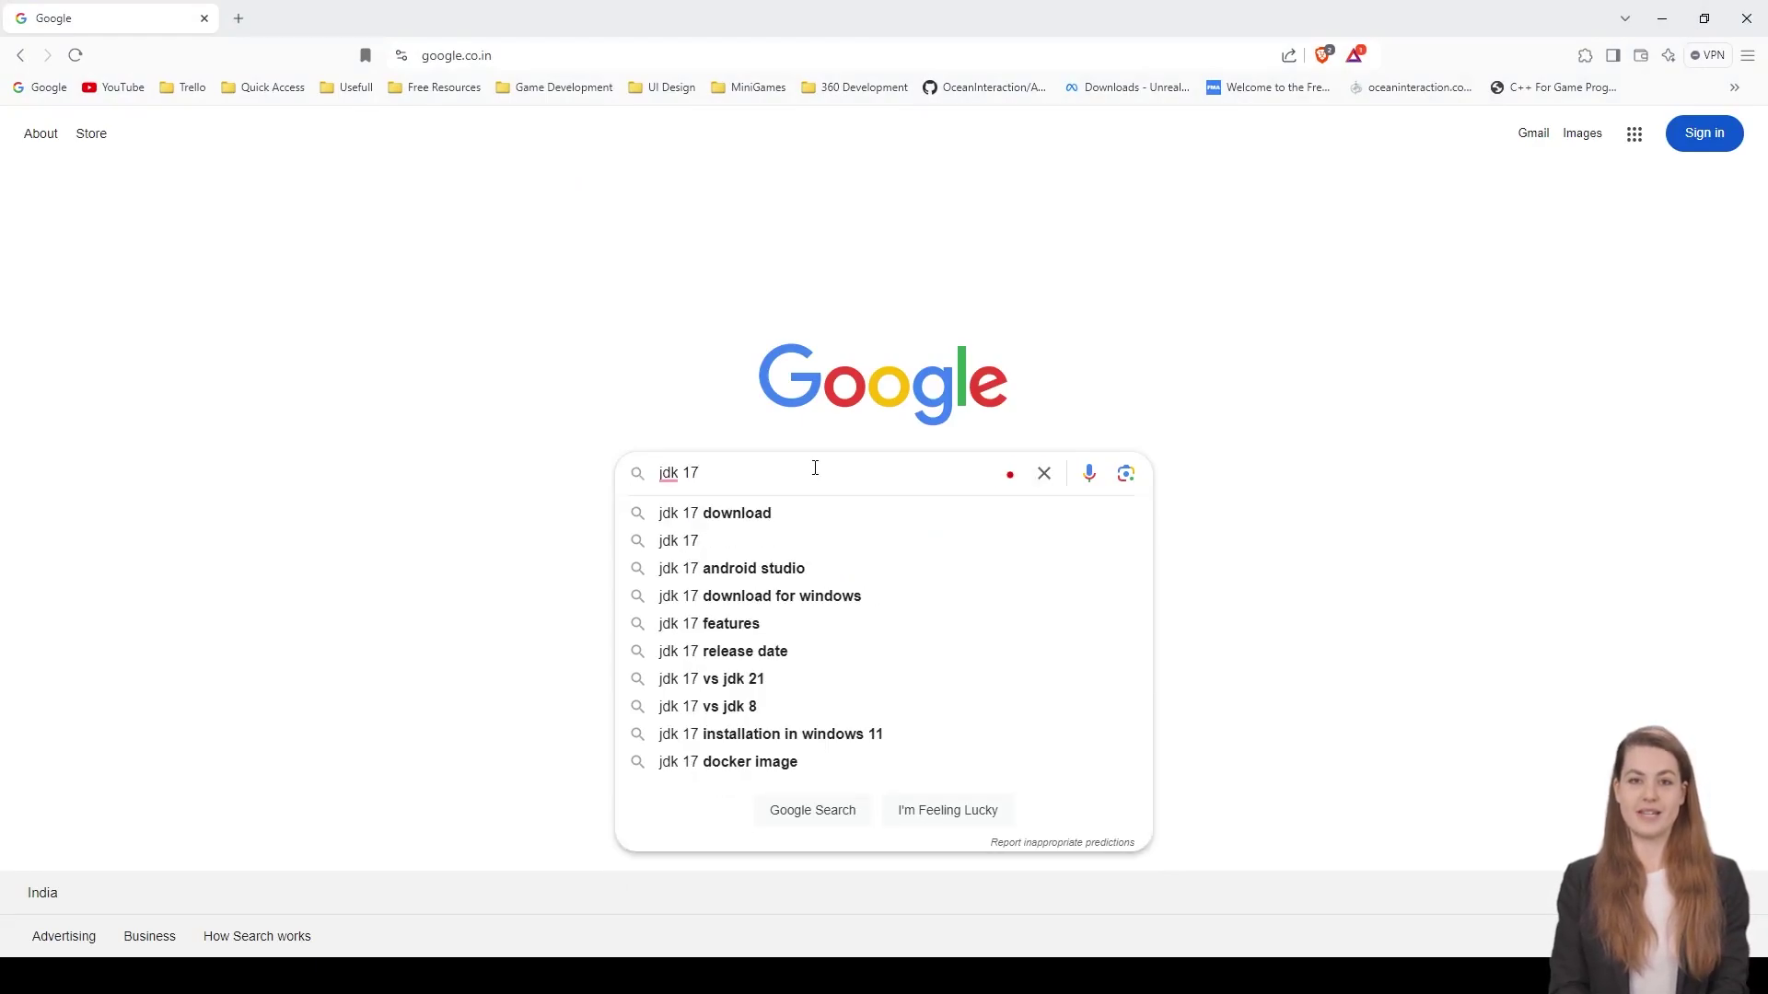
key("Down")
key("Return")
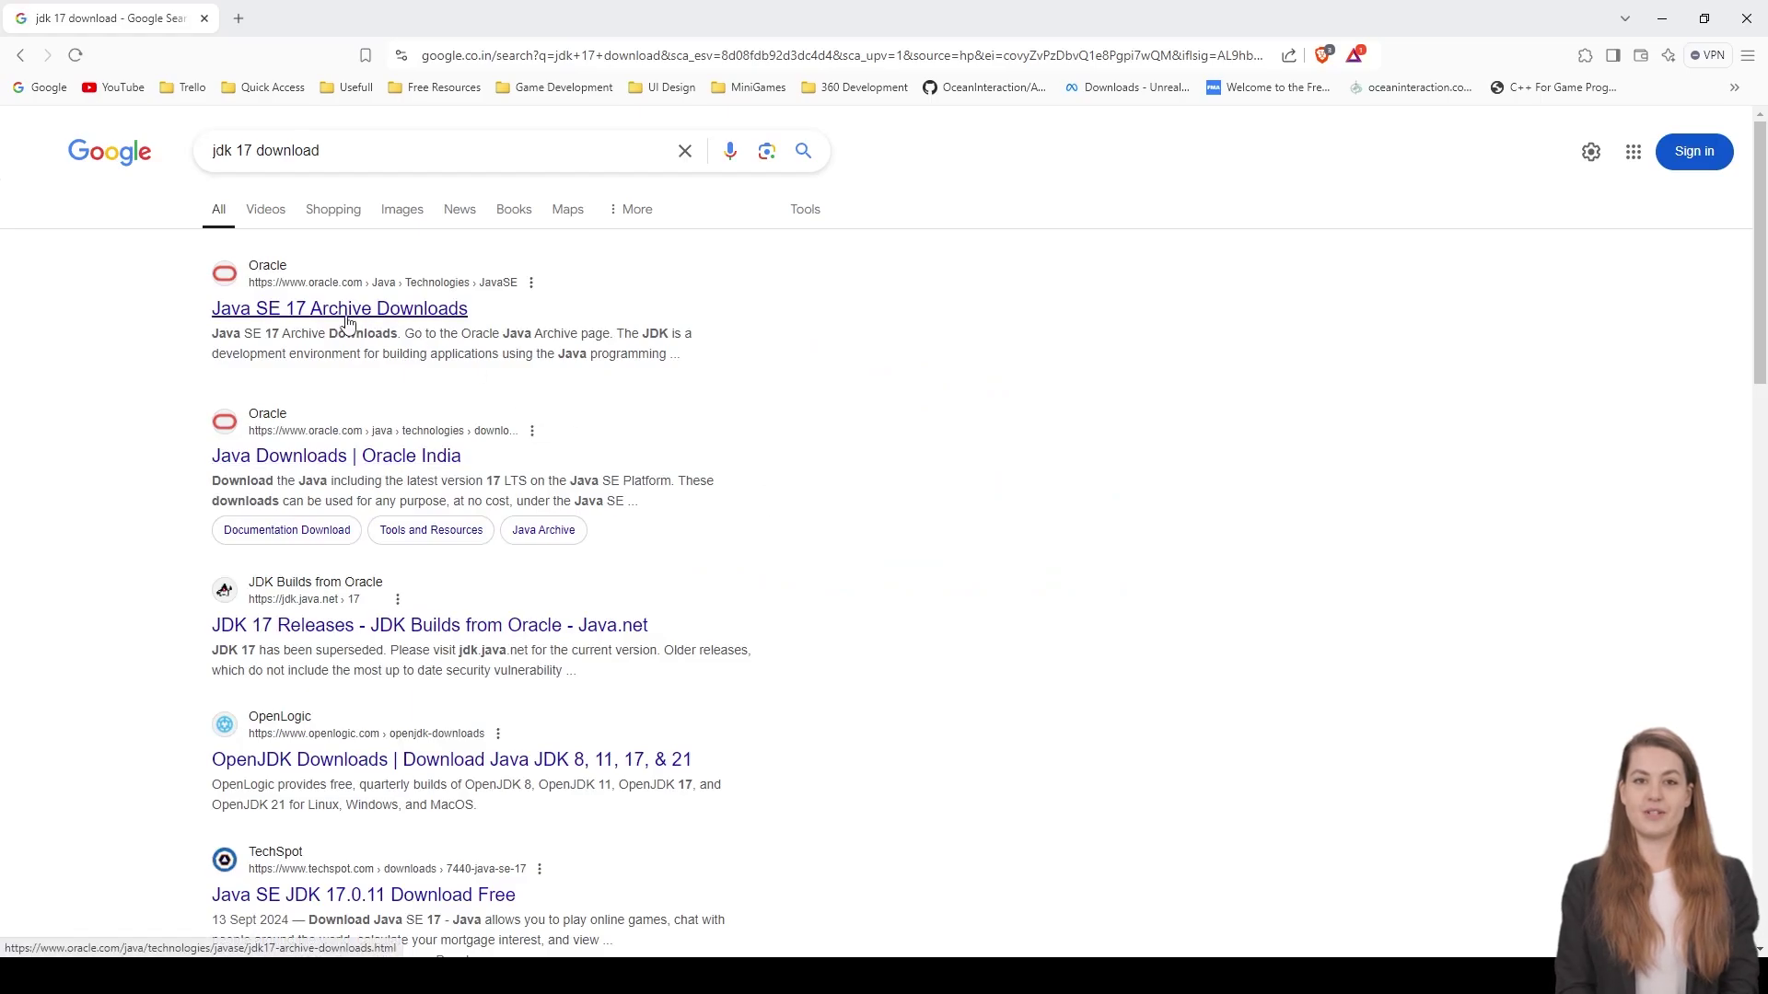
left_click(347, 321)
scroll(560, 528, "down", 12)
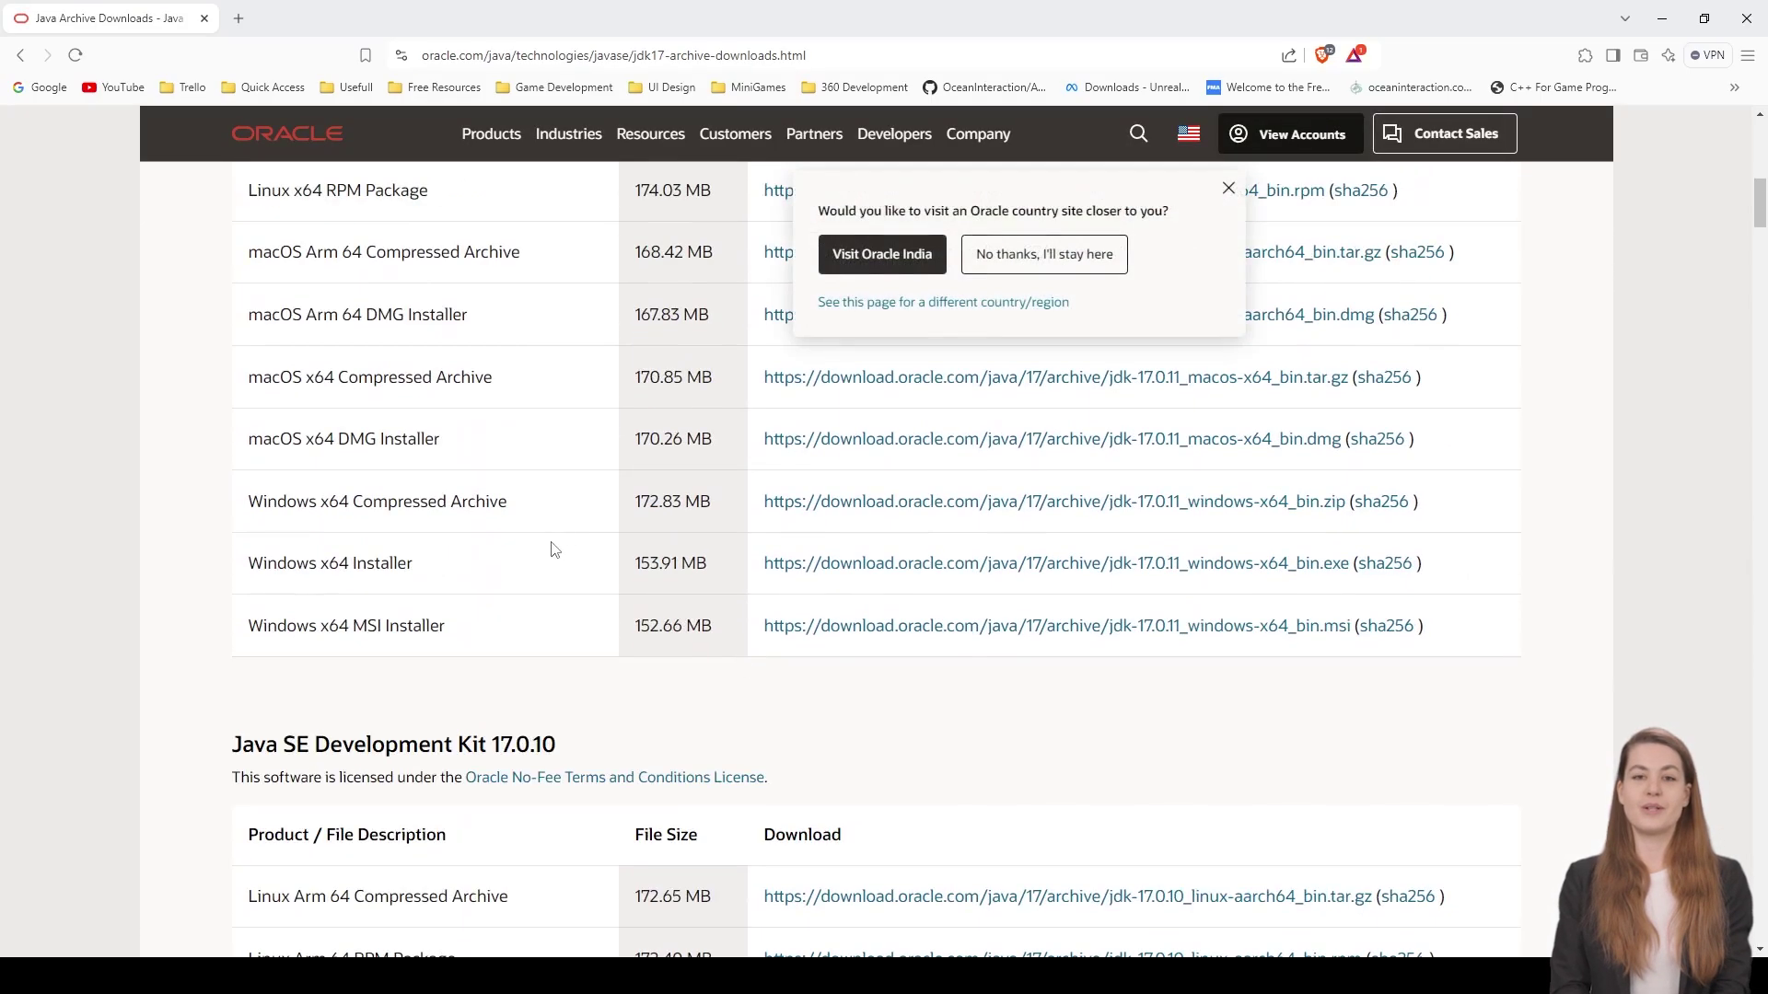
Download the JDK 17.0.11 Windows x64 installer and install it into the default jdk-17 folder.
left_click(967, 564)
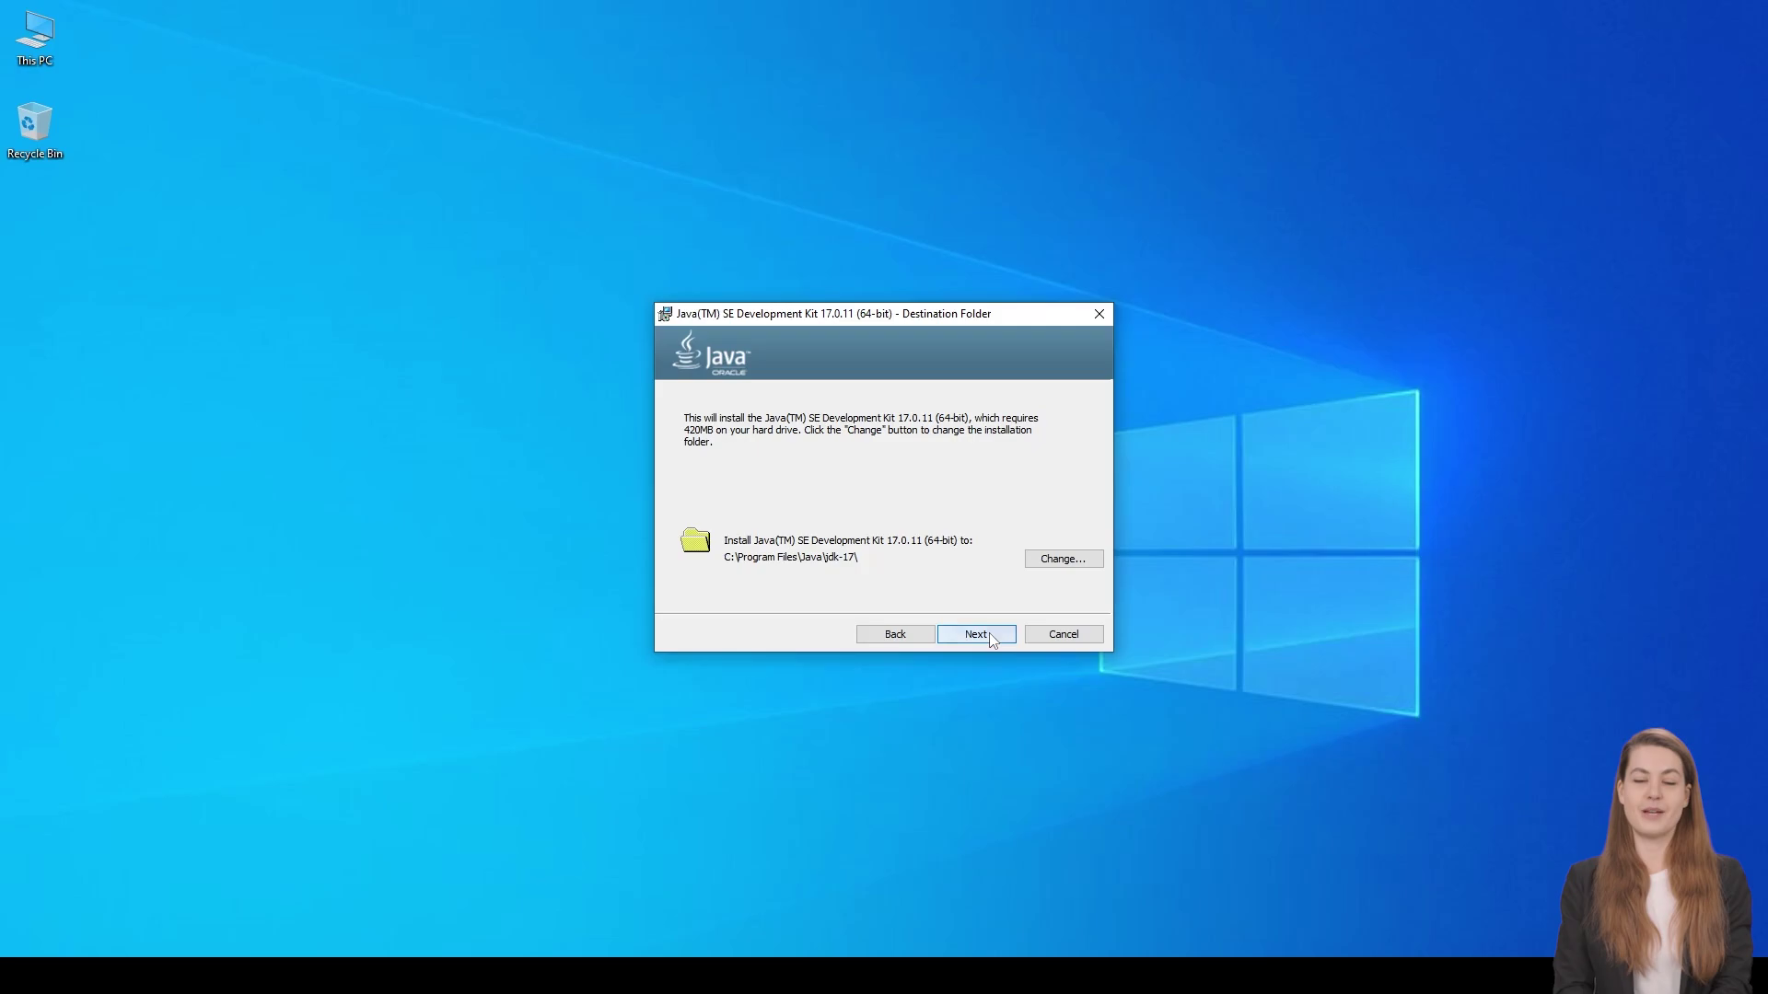
left_click(989, 636)
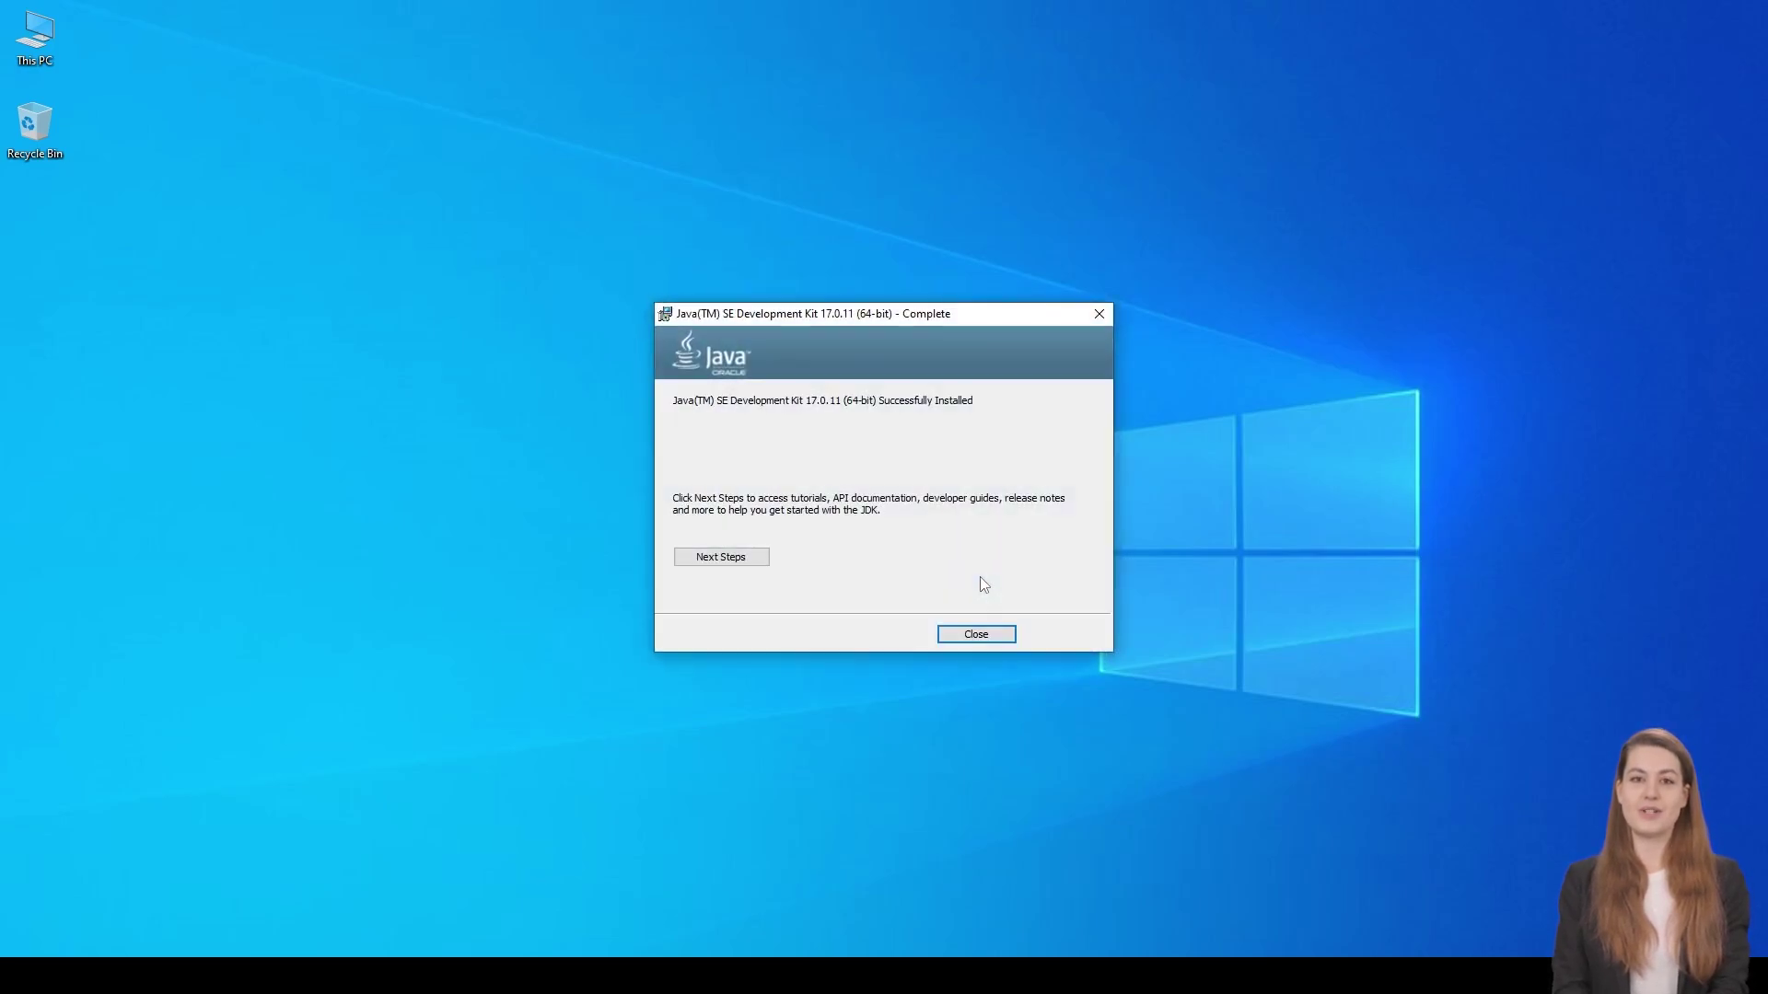
left_click(976, 635)
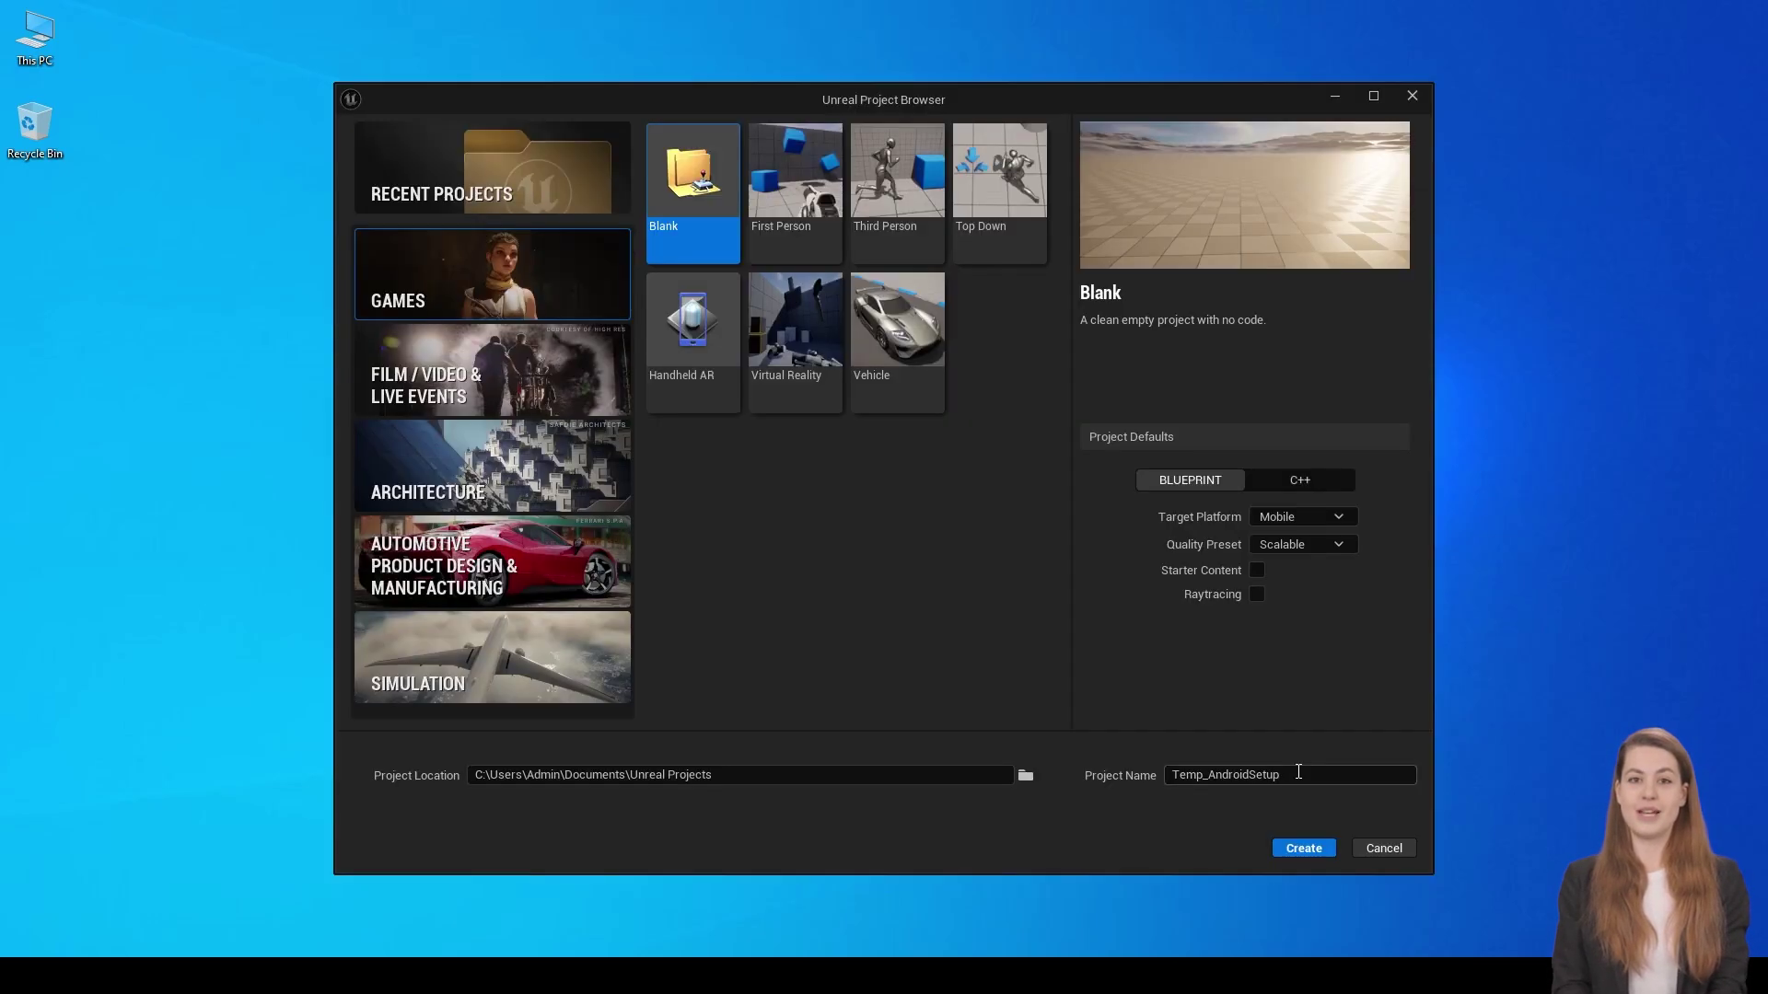
Create the blank mobile Temp_AndroidSetup project and open Edit > Project Settings.
left_click(1303, 847)
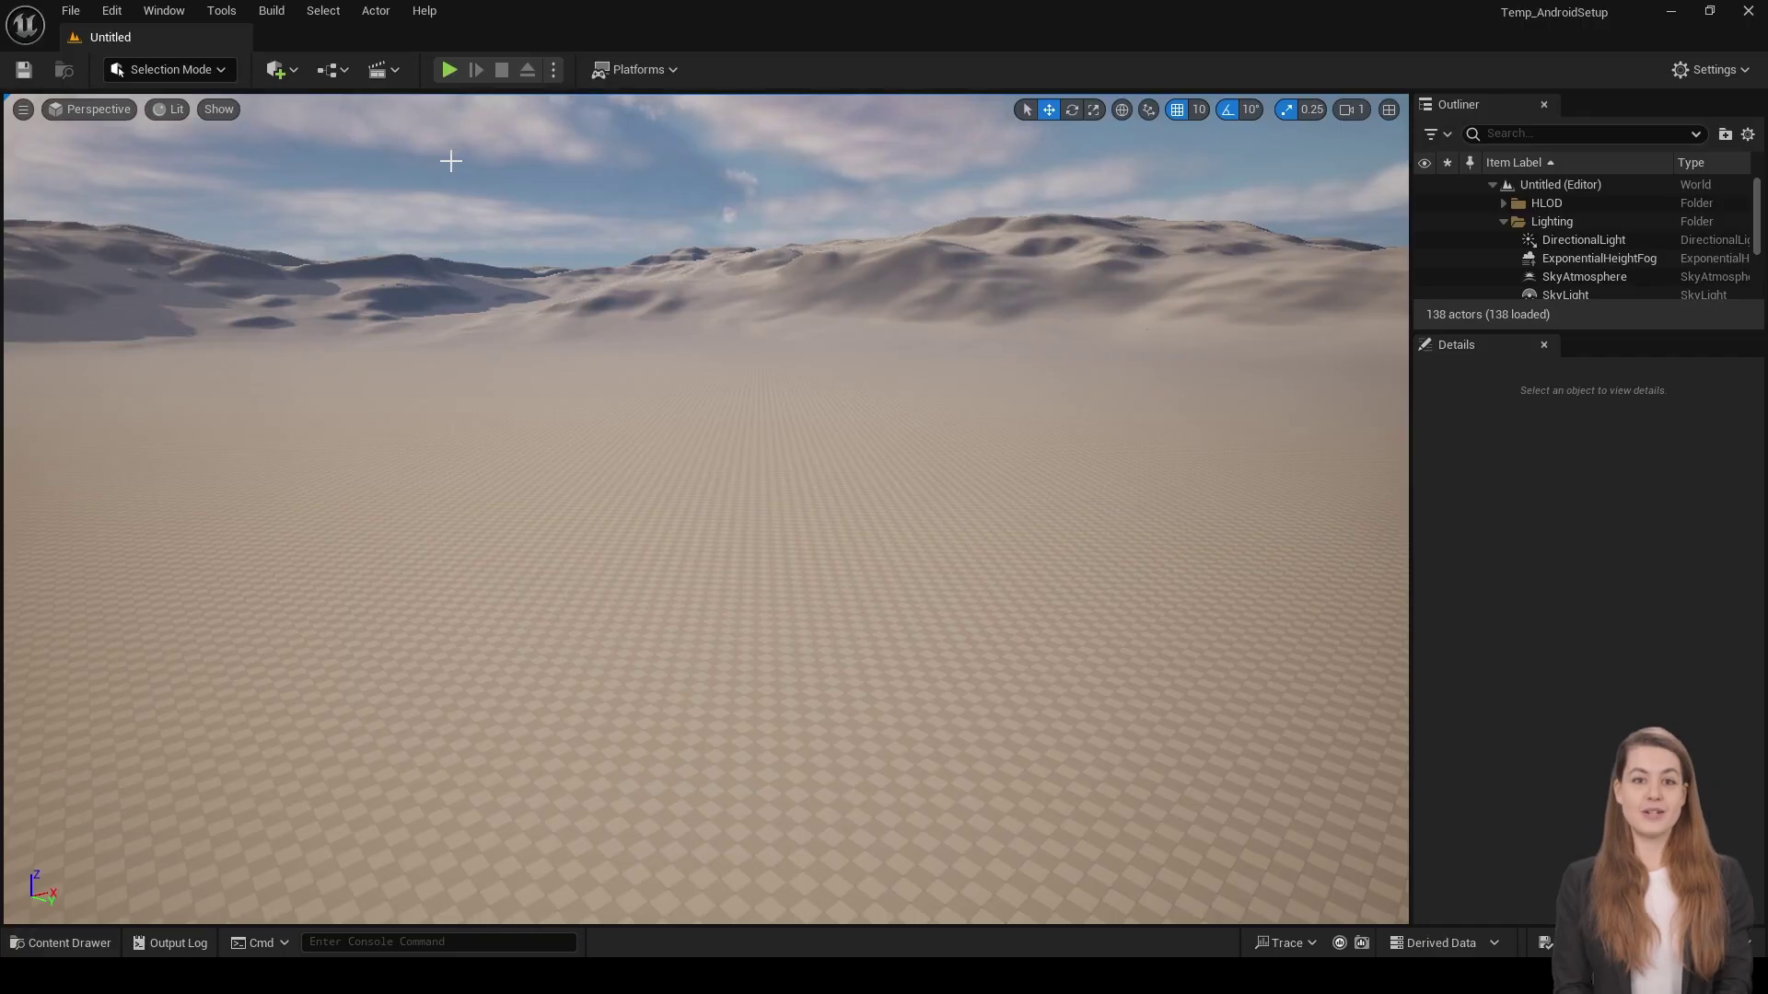
left_click(112, 10)
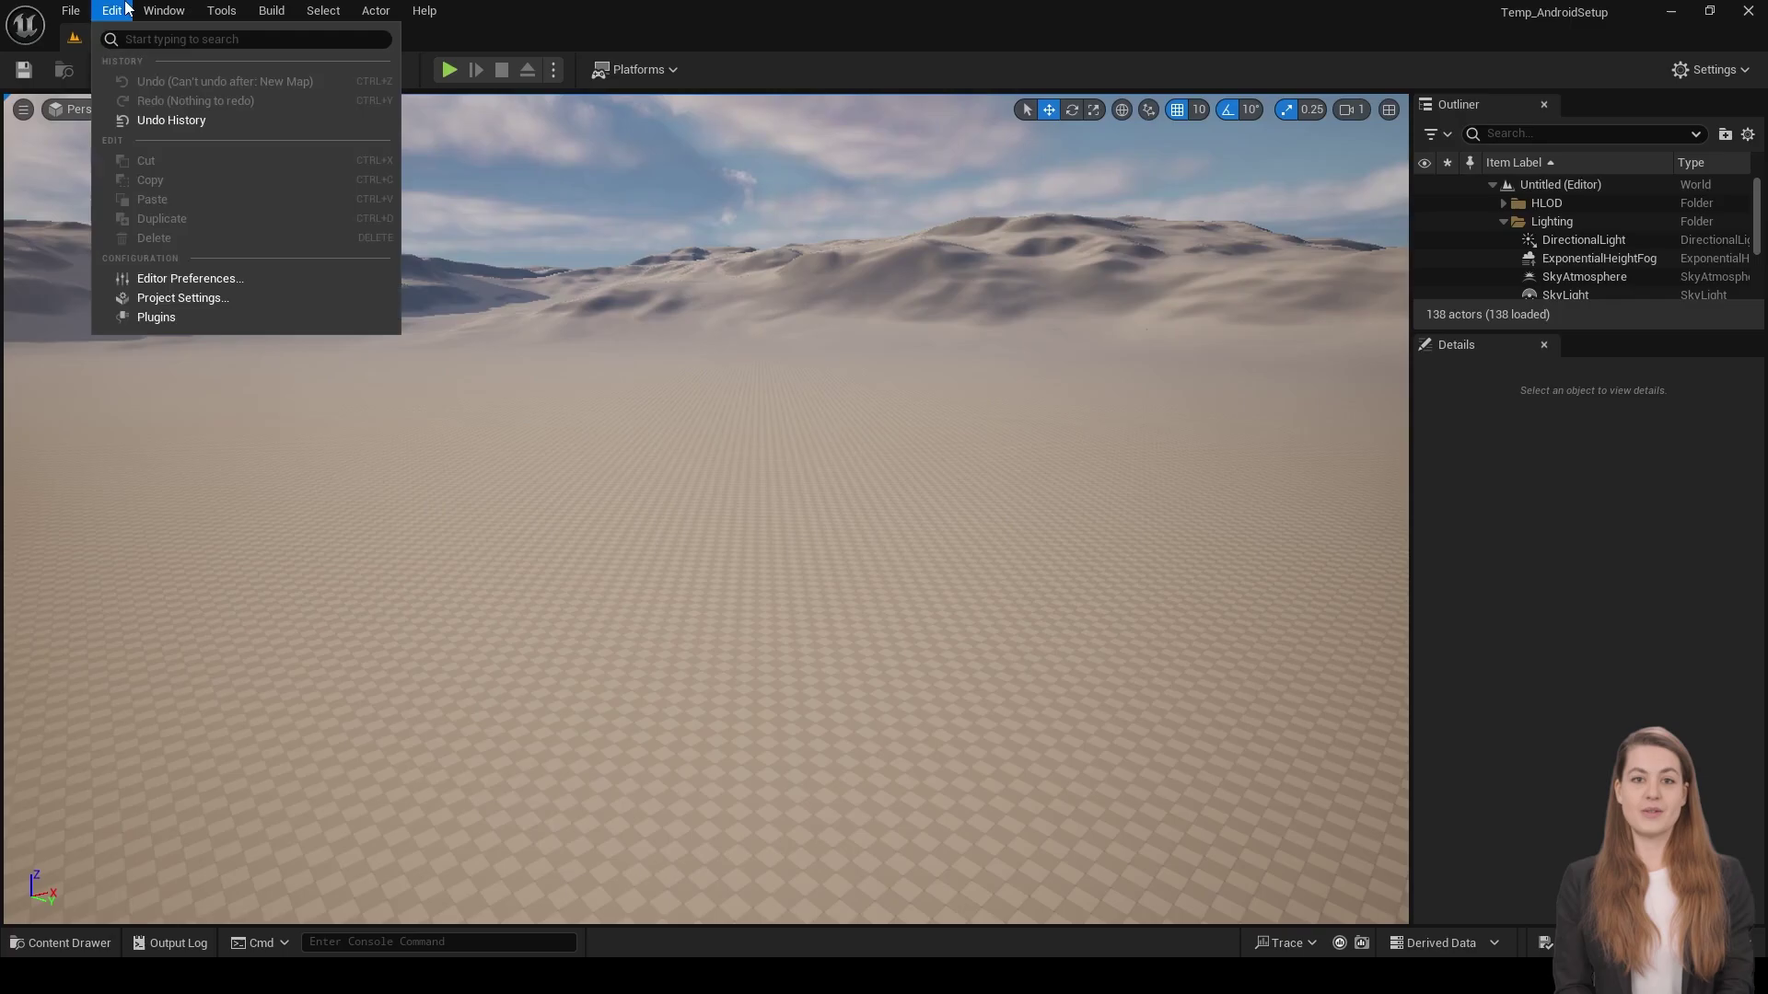
left_click(207, 299)
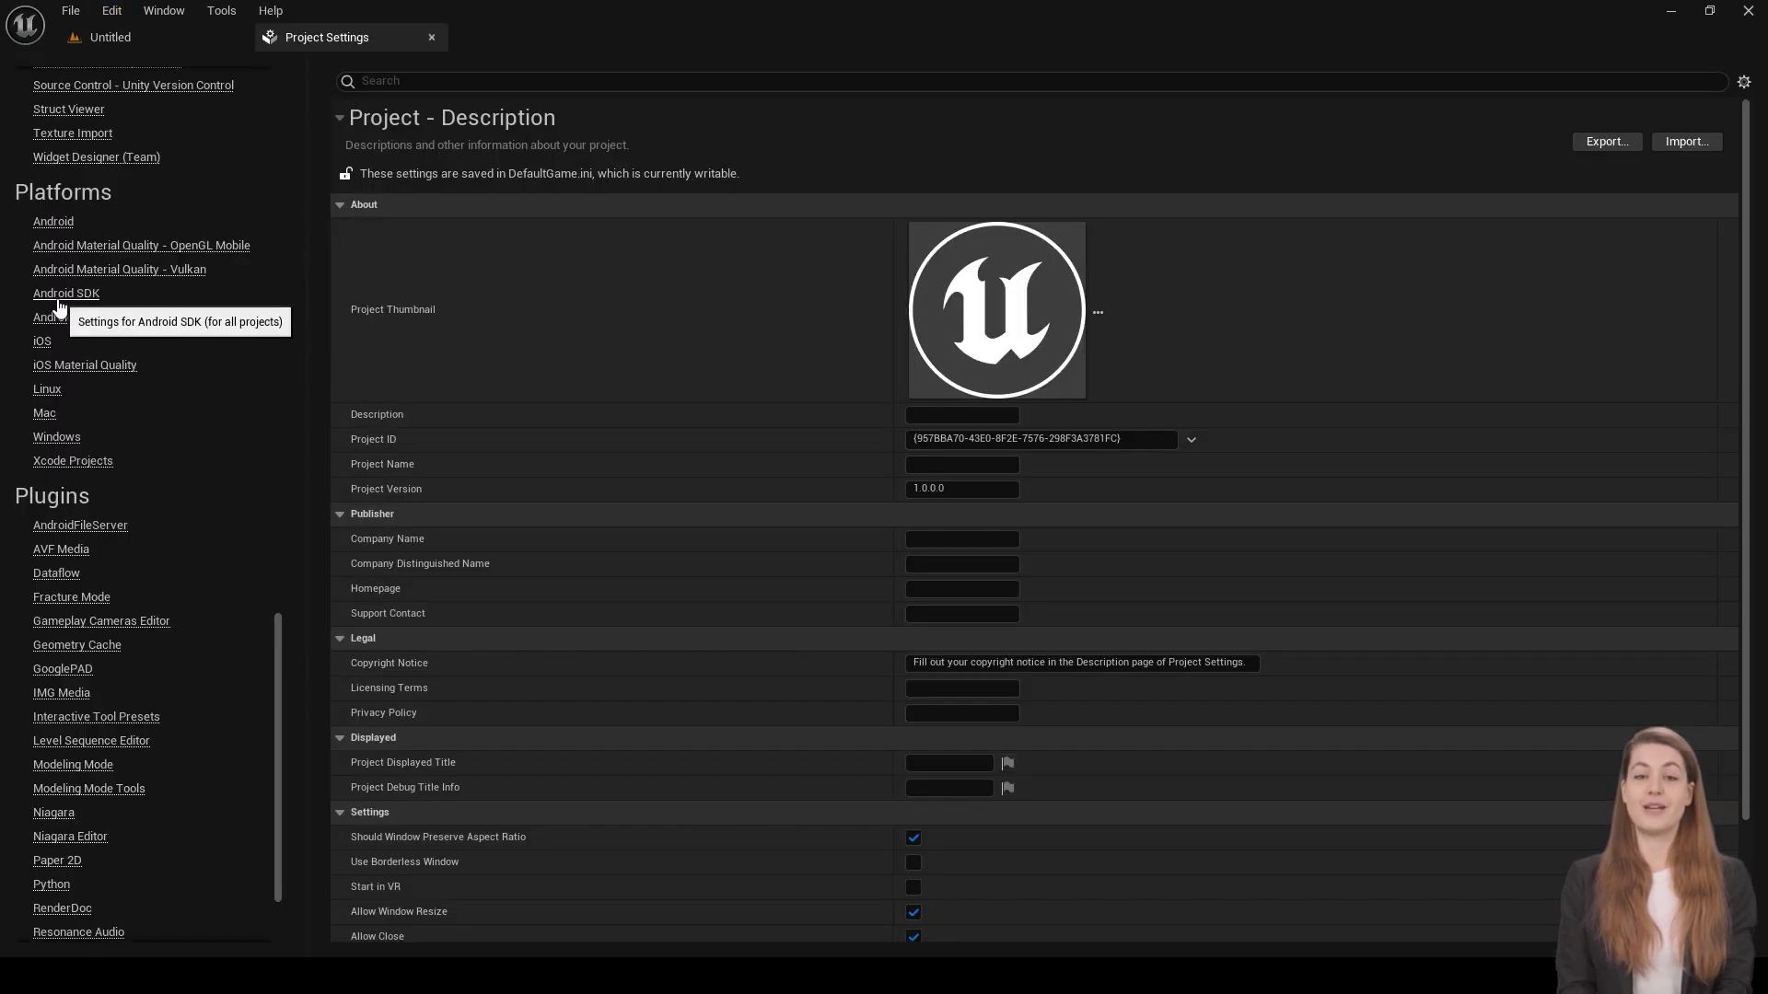
Set the Android SDK location to the user's AppData\Local\Android\Sdk folder.
left_click(59, 295)
left_click(1018, 193)
left_click(164, 44)
double_click(274, 313)
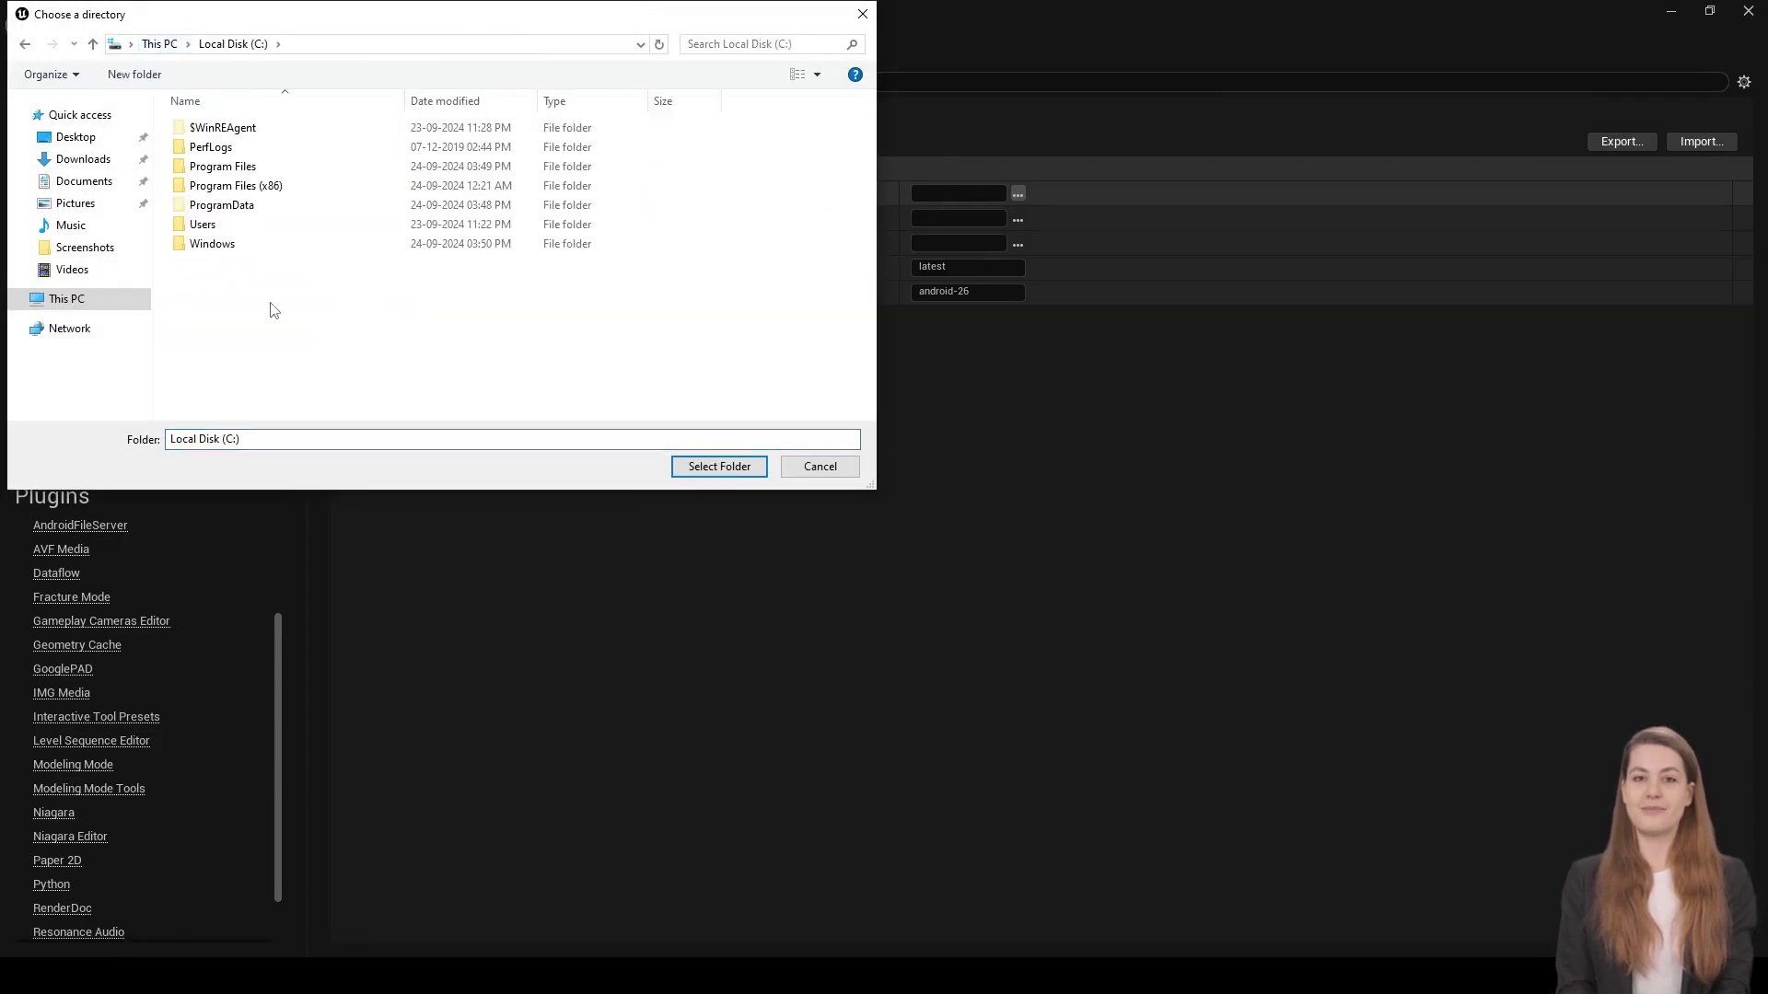
double_click(259, 226)
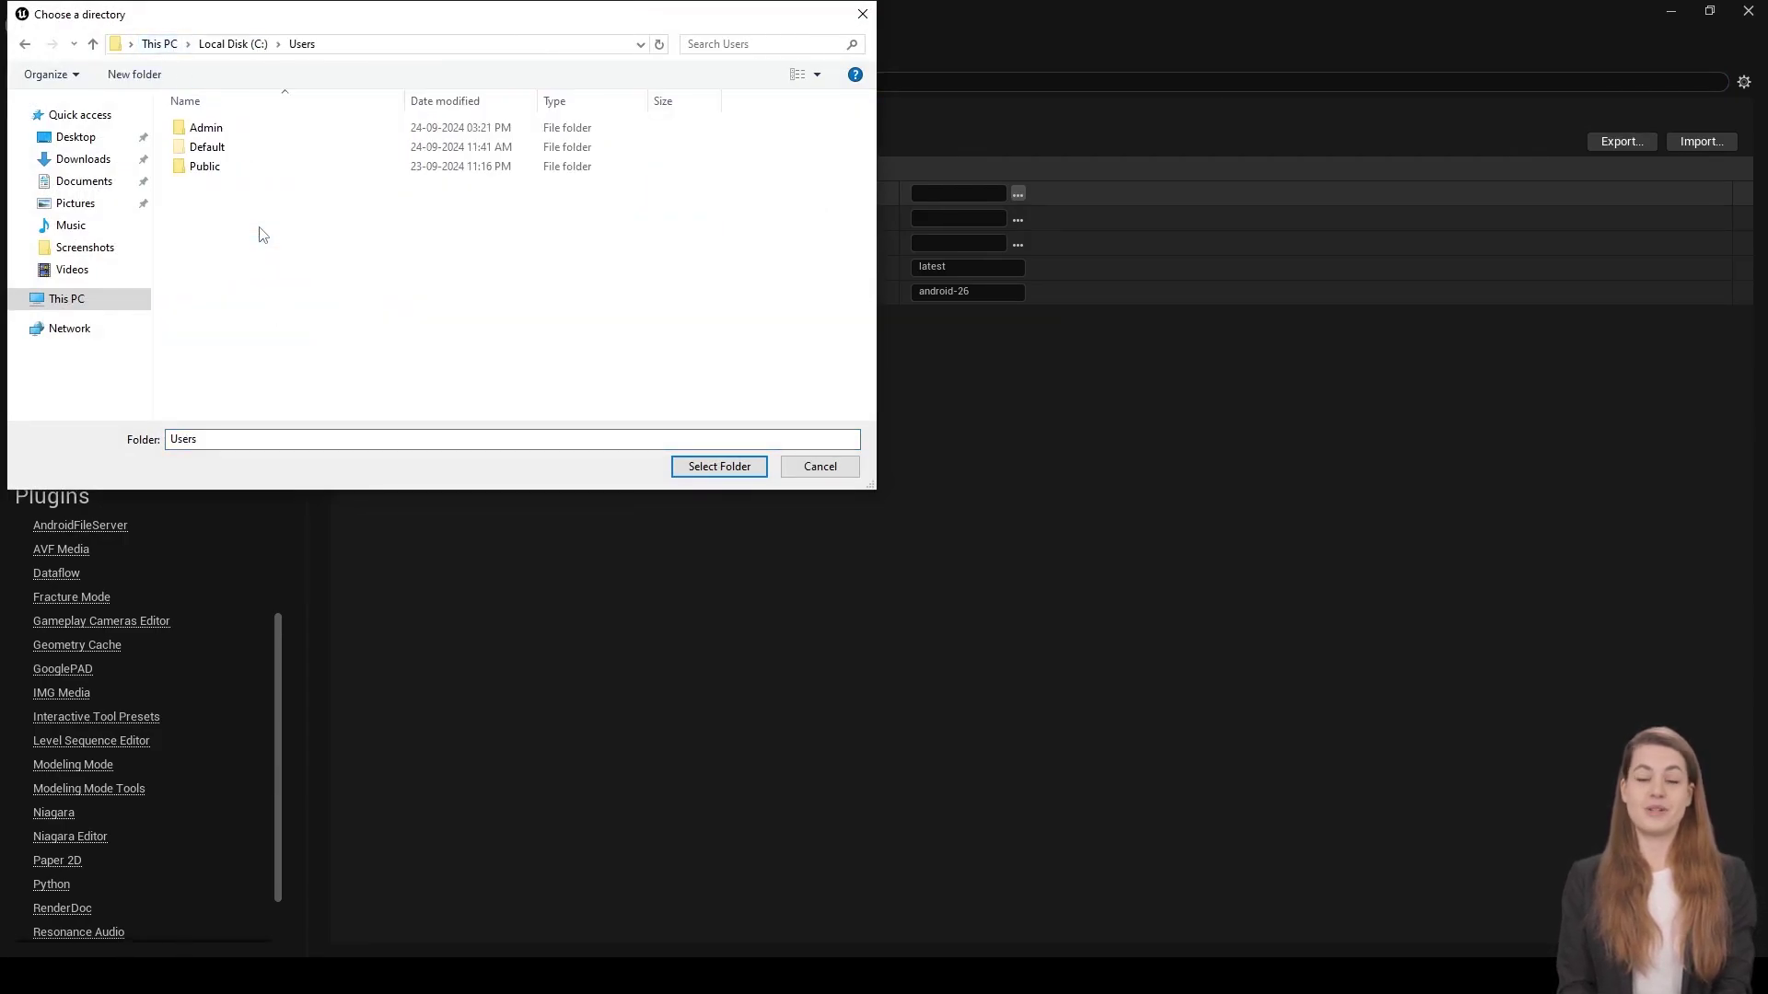
double_click(236, 134)
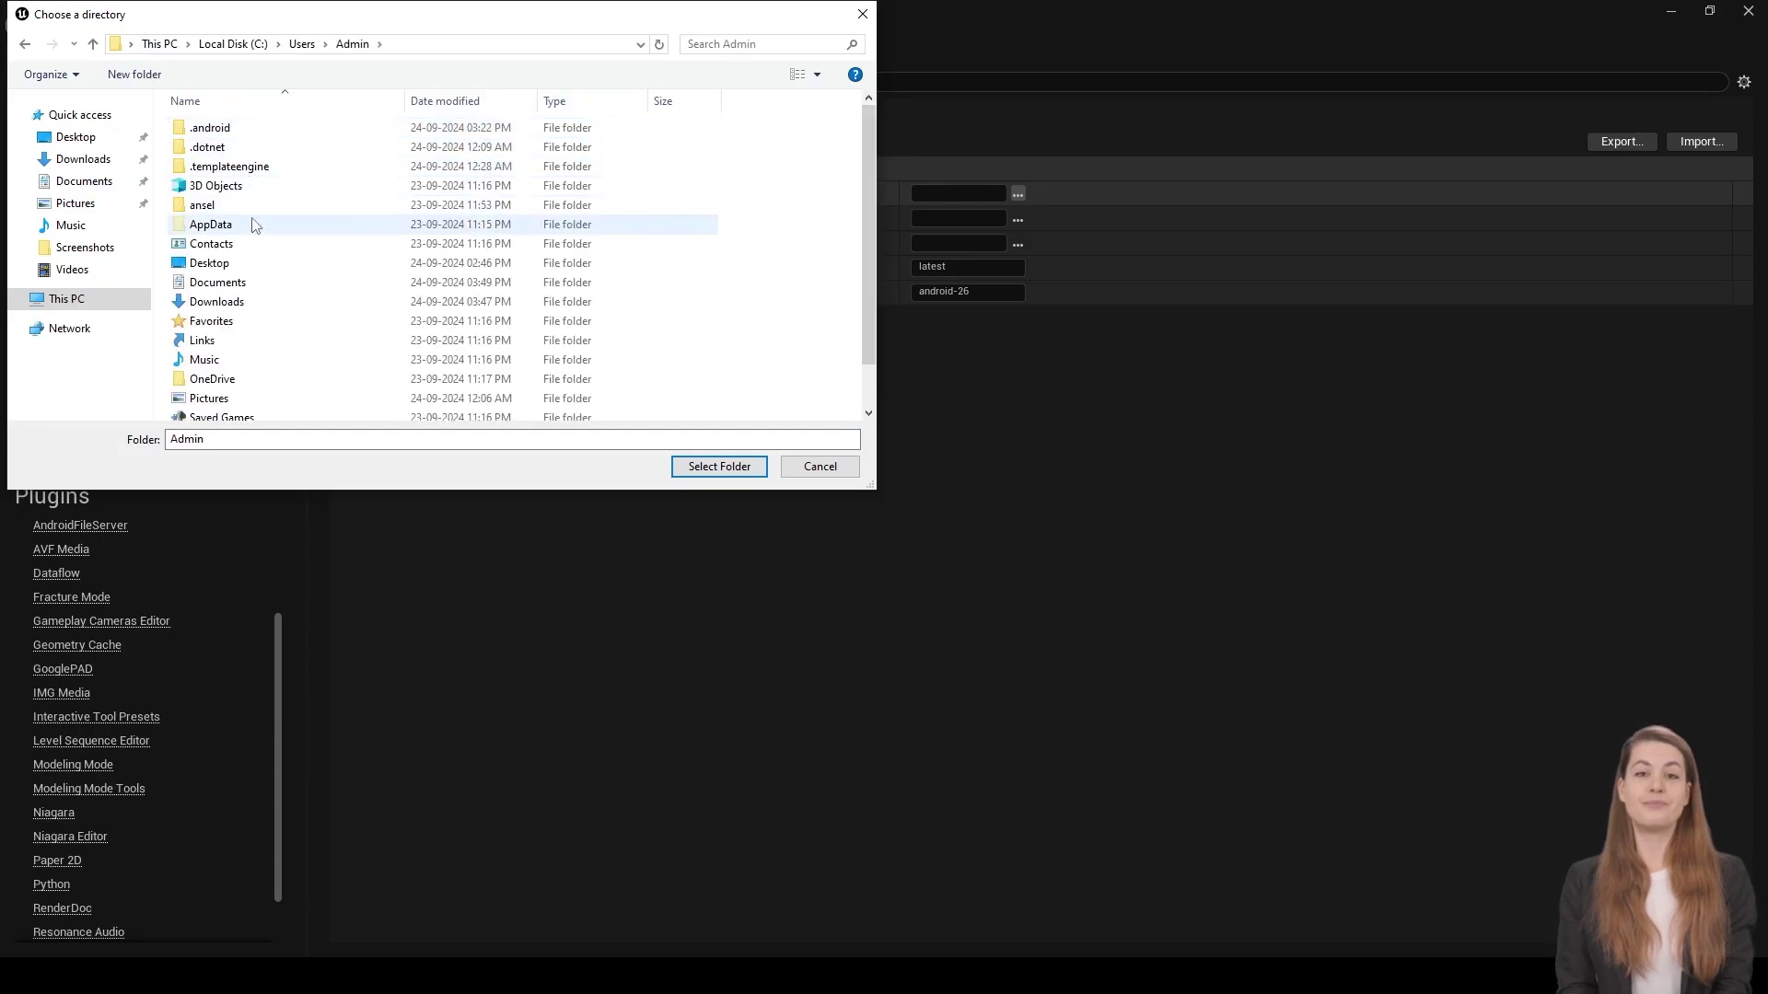
double_click(252, 229)
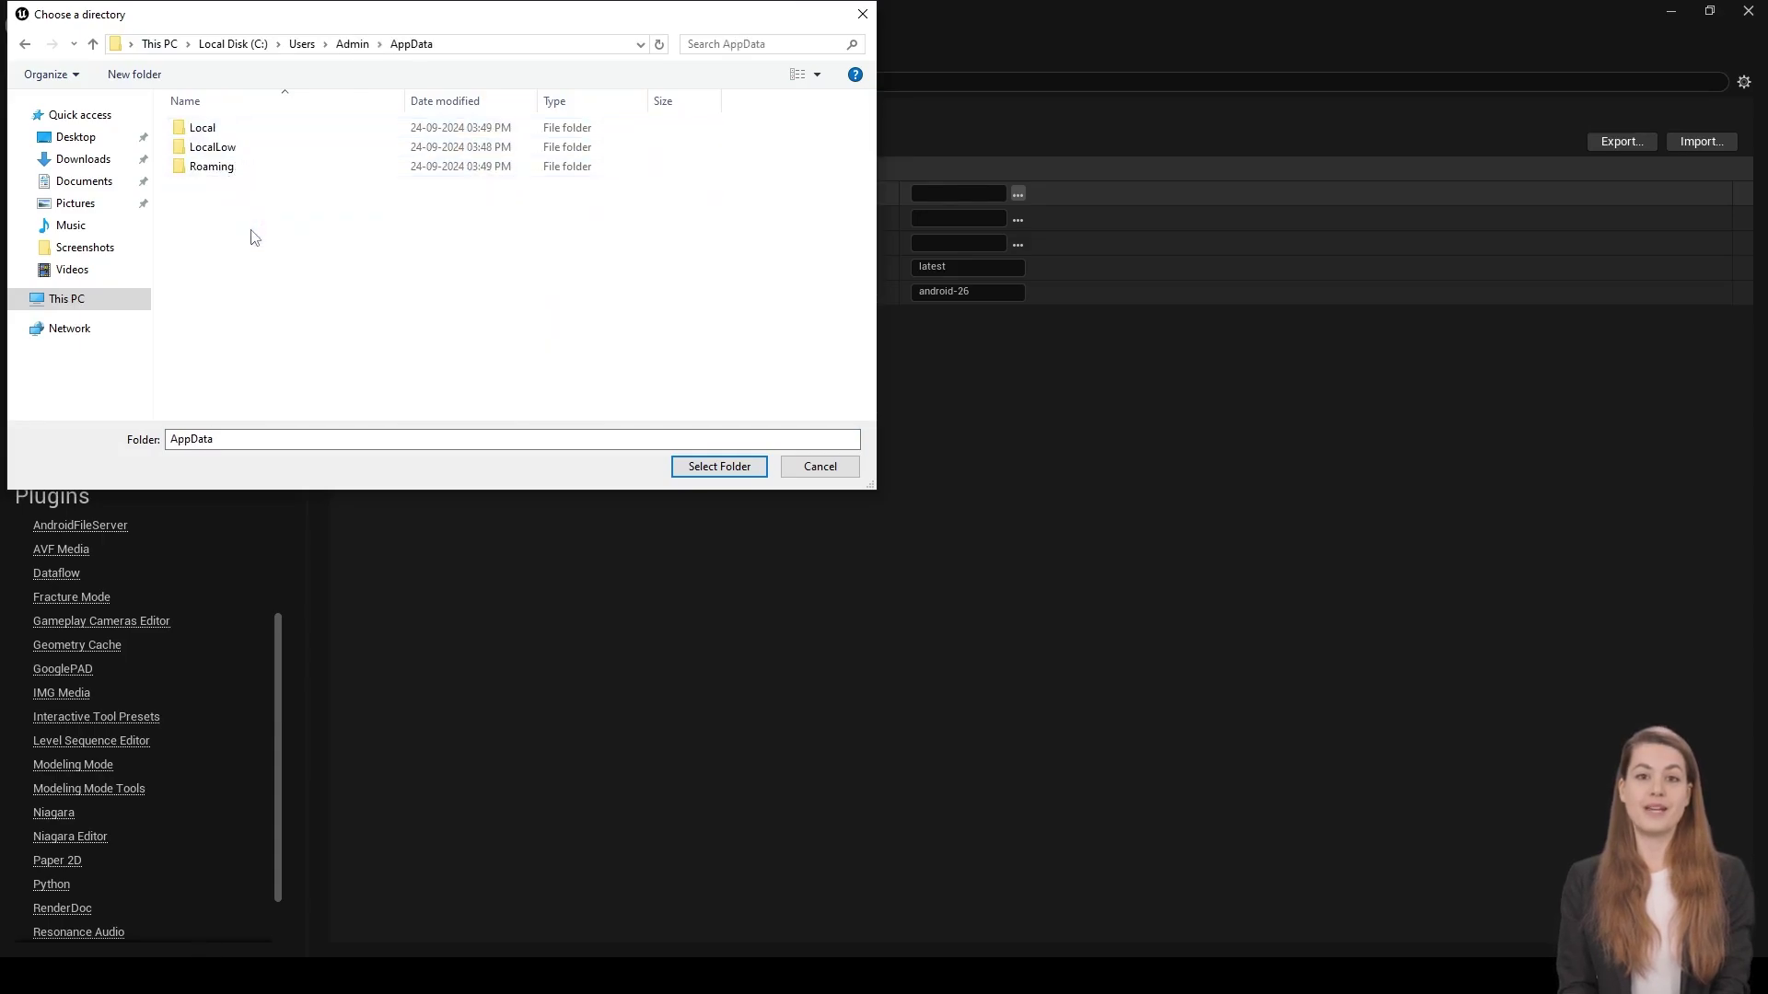
left_click(264, 134)
double_click(265, 134)
double_click(261, 147)
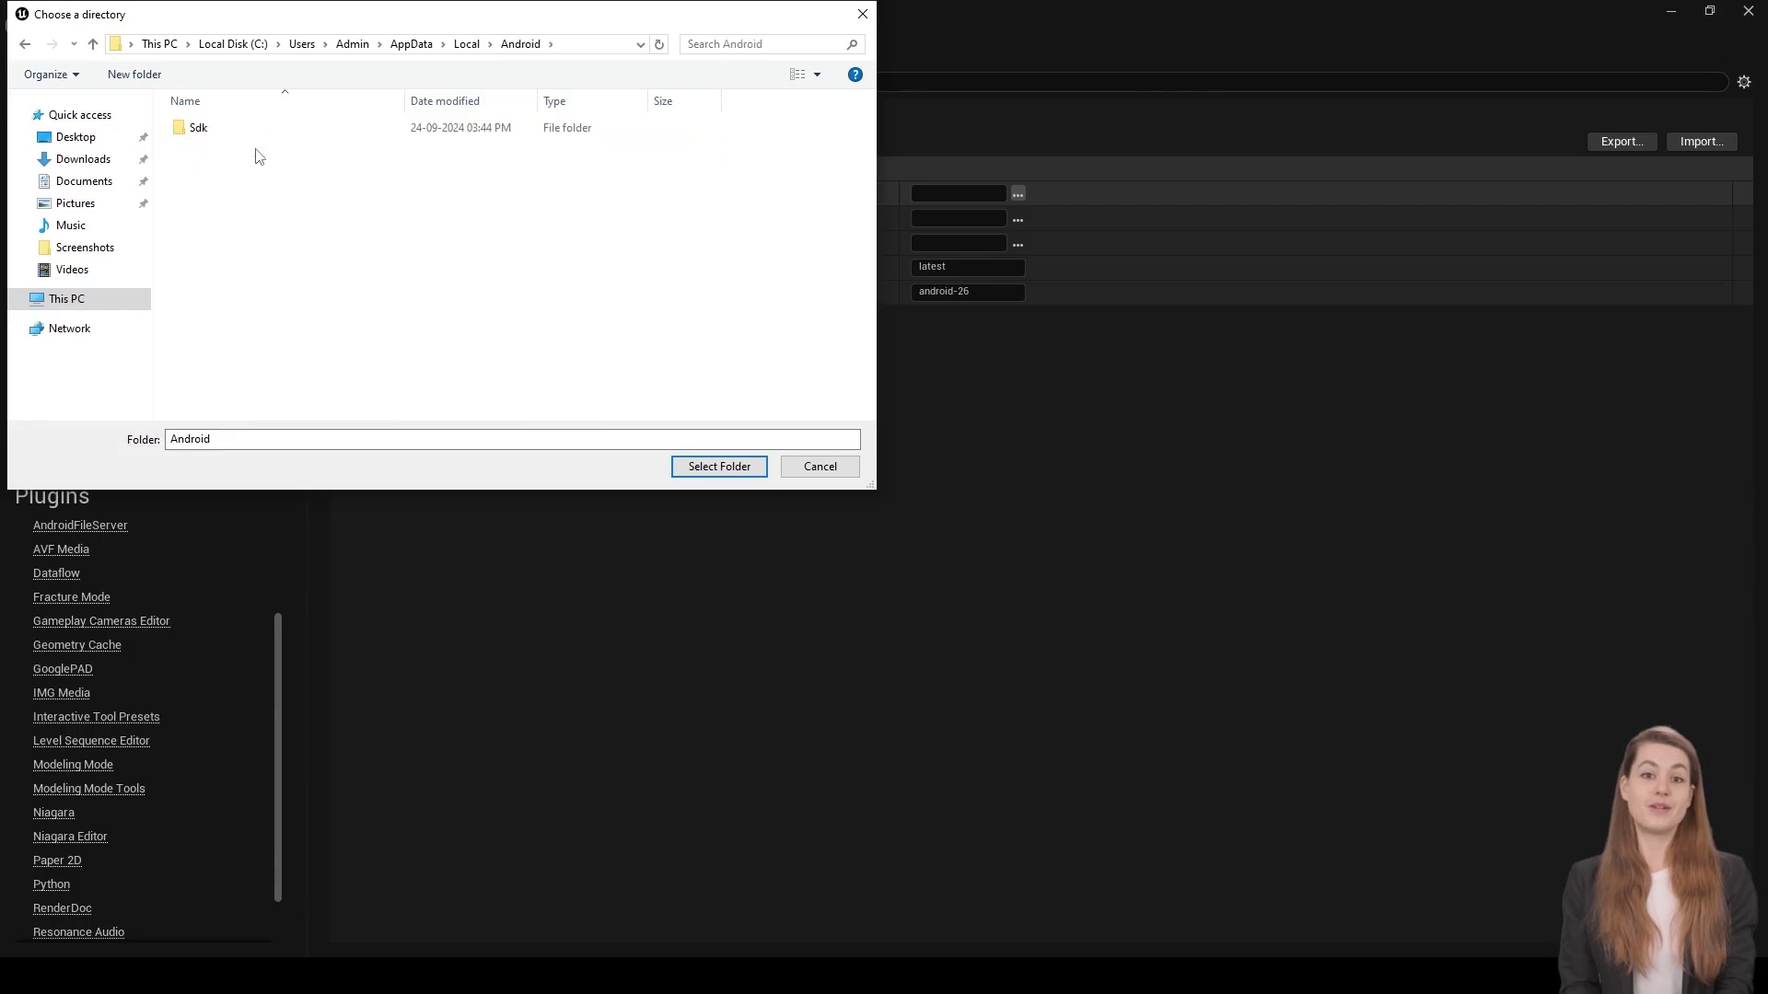
double_click(251, 129)
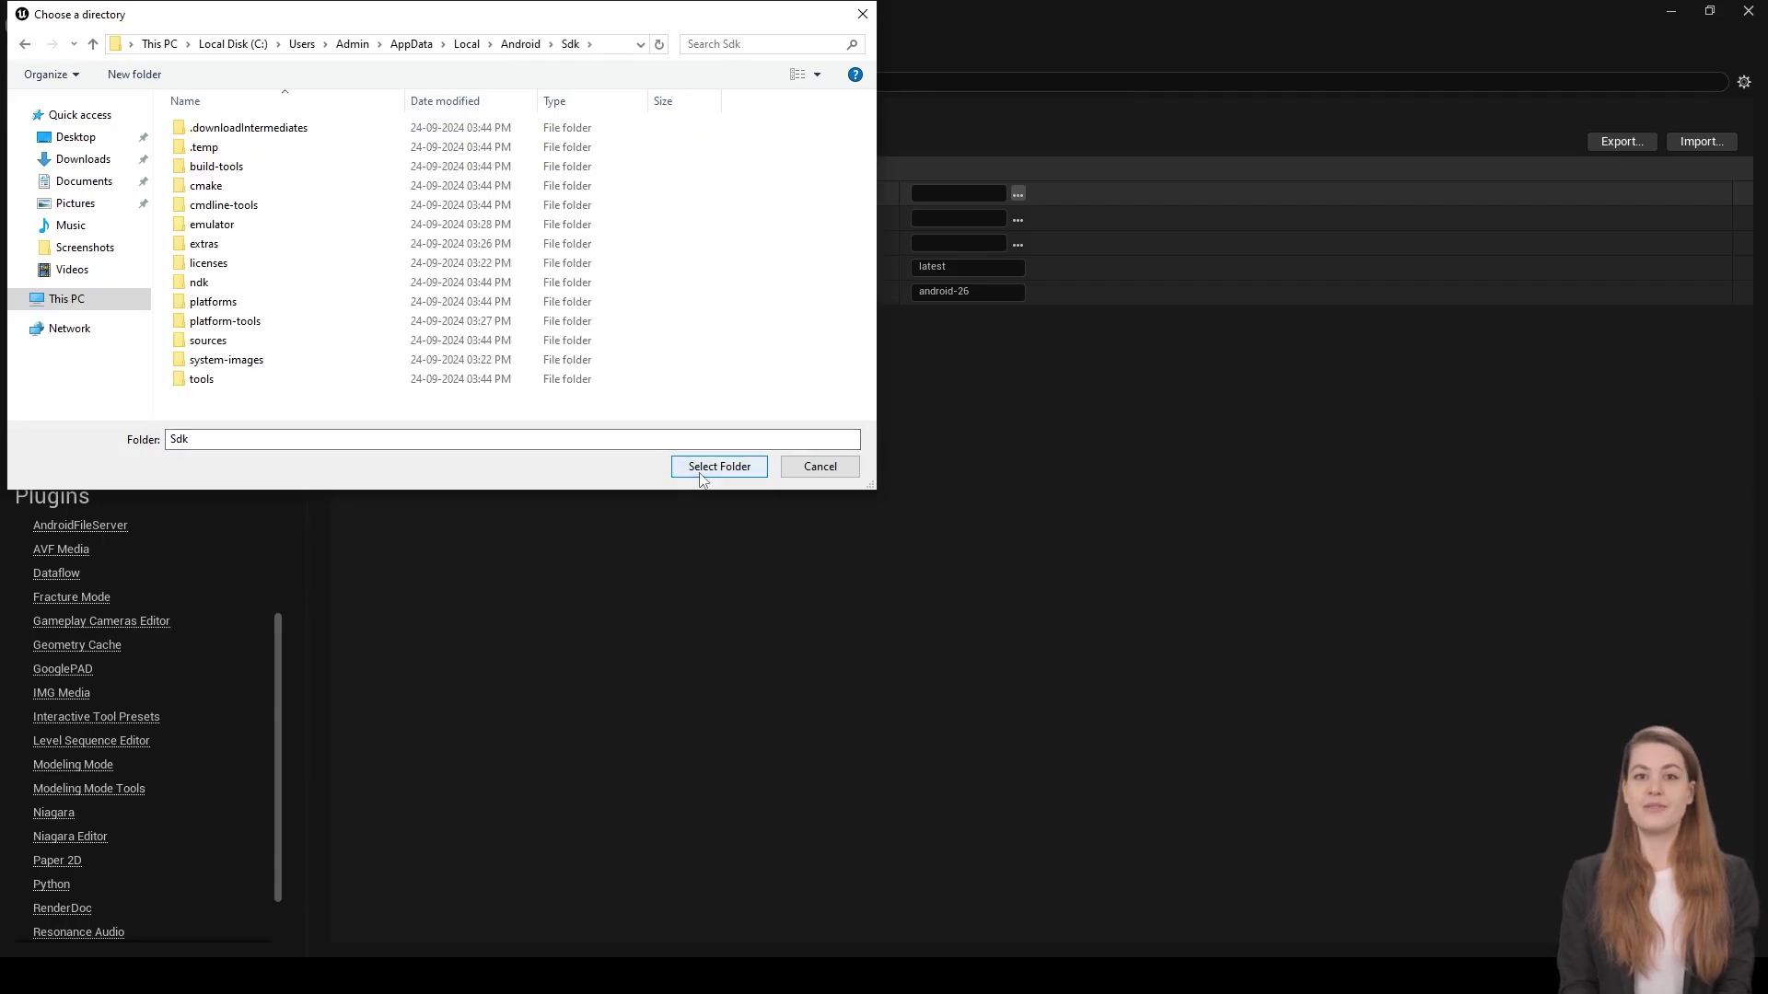
left_click(719, 467)
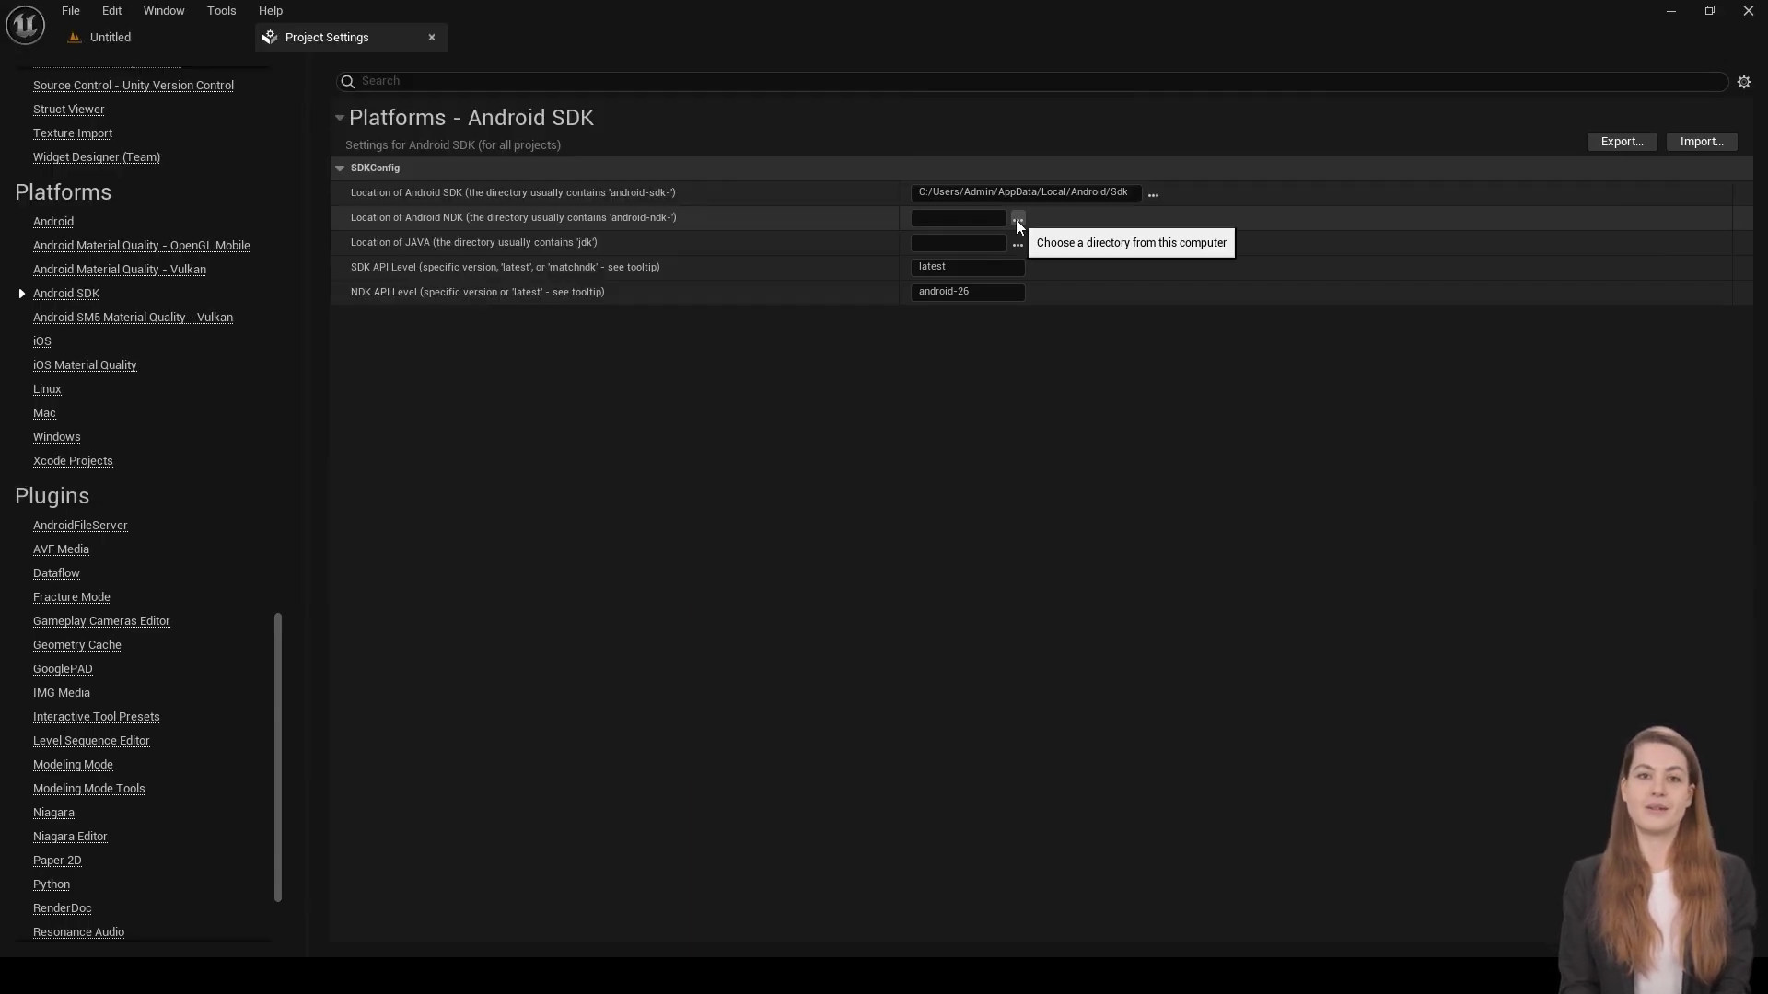
Set the NDK location to the ndk 25.1.8937393 folder and Java to C:/Program Files/Java/jdk-17.
left_click(1018, 221)
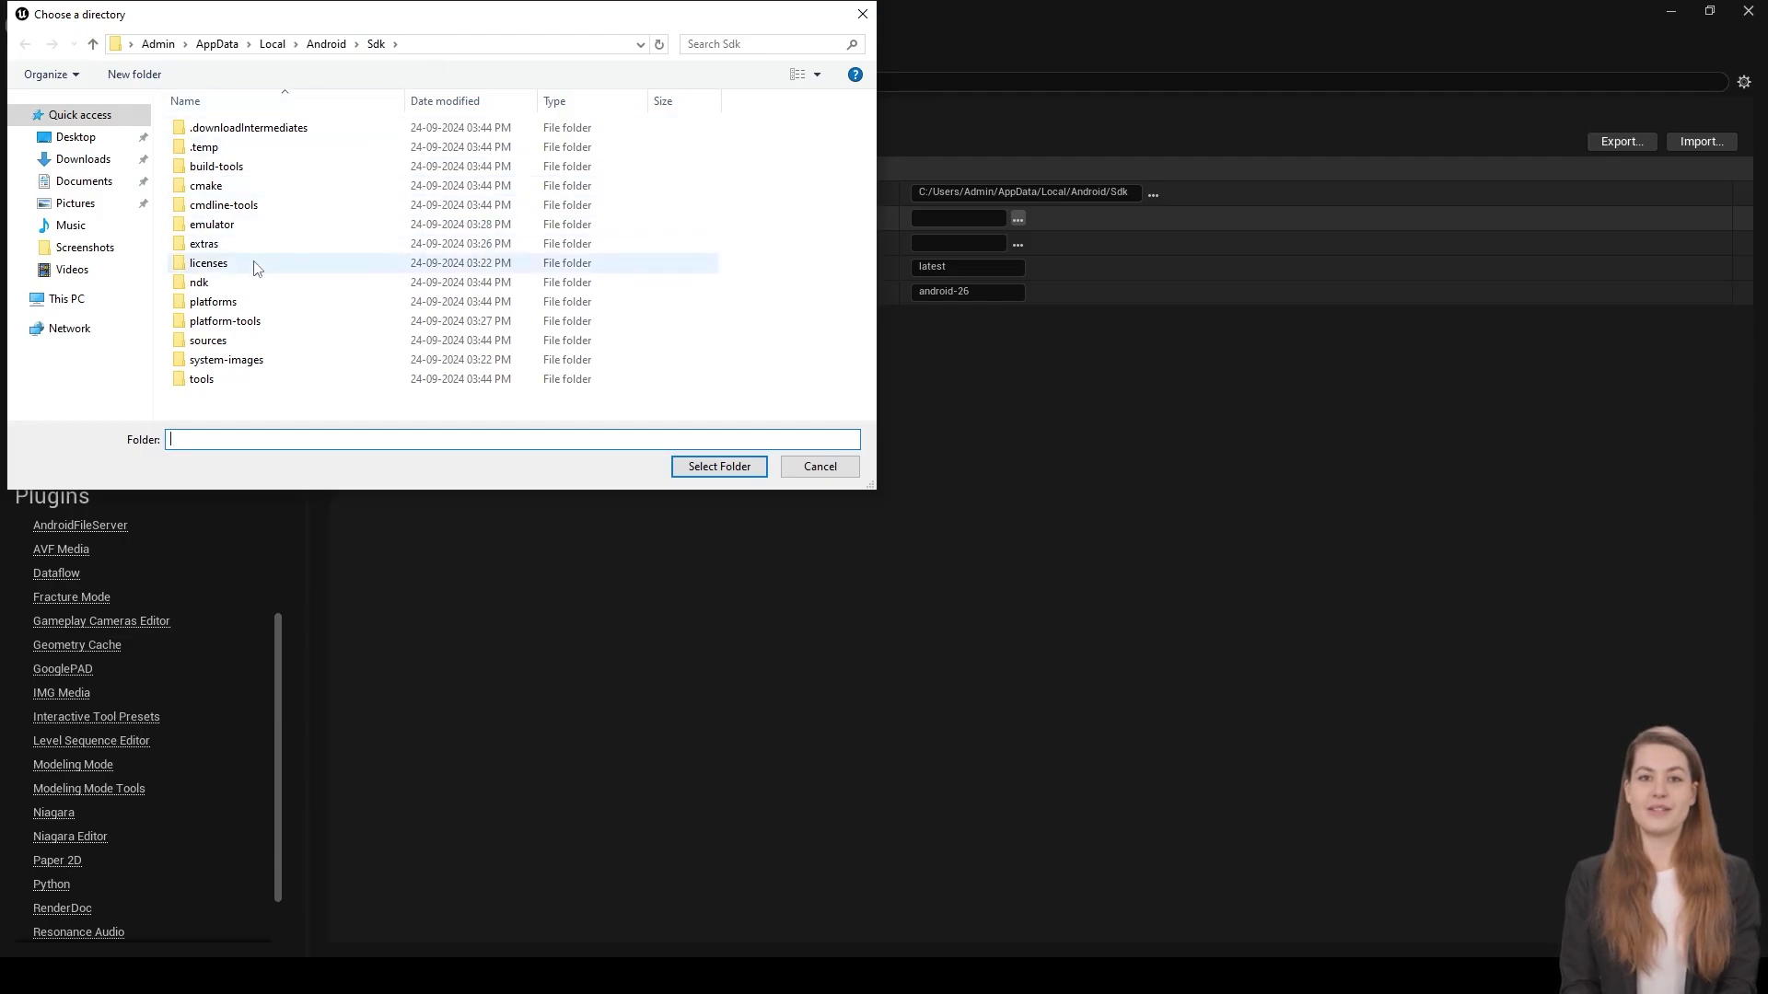
left_click(255, 287)
double_click(256, 288)
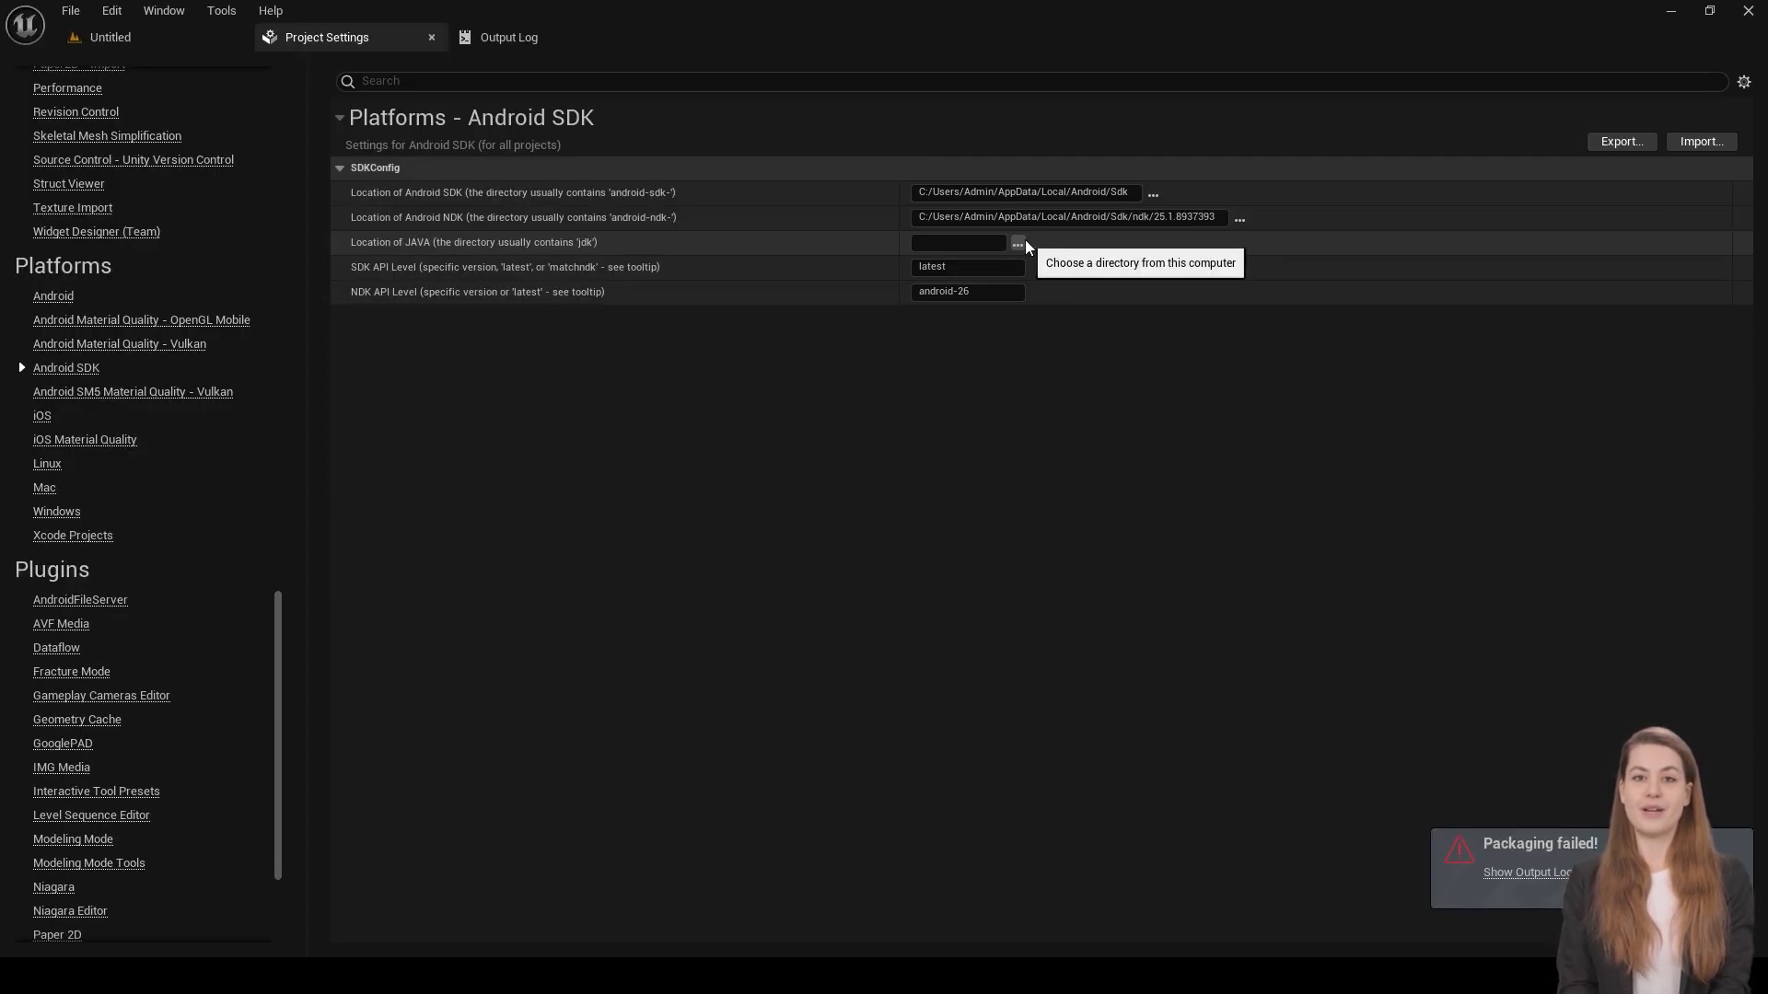
left_click(1024, 242)
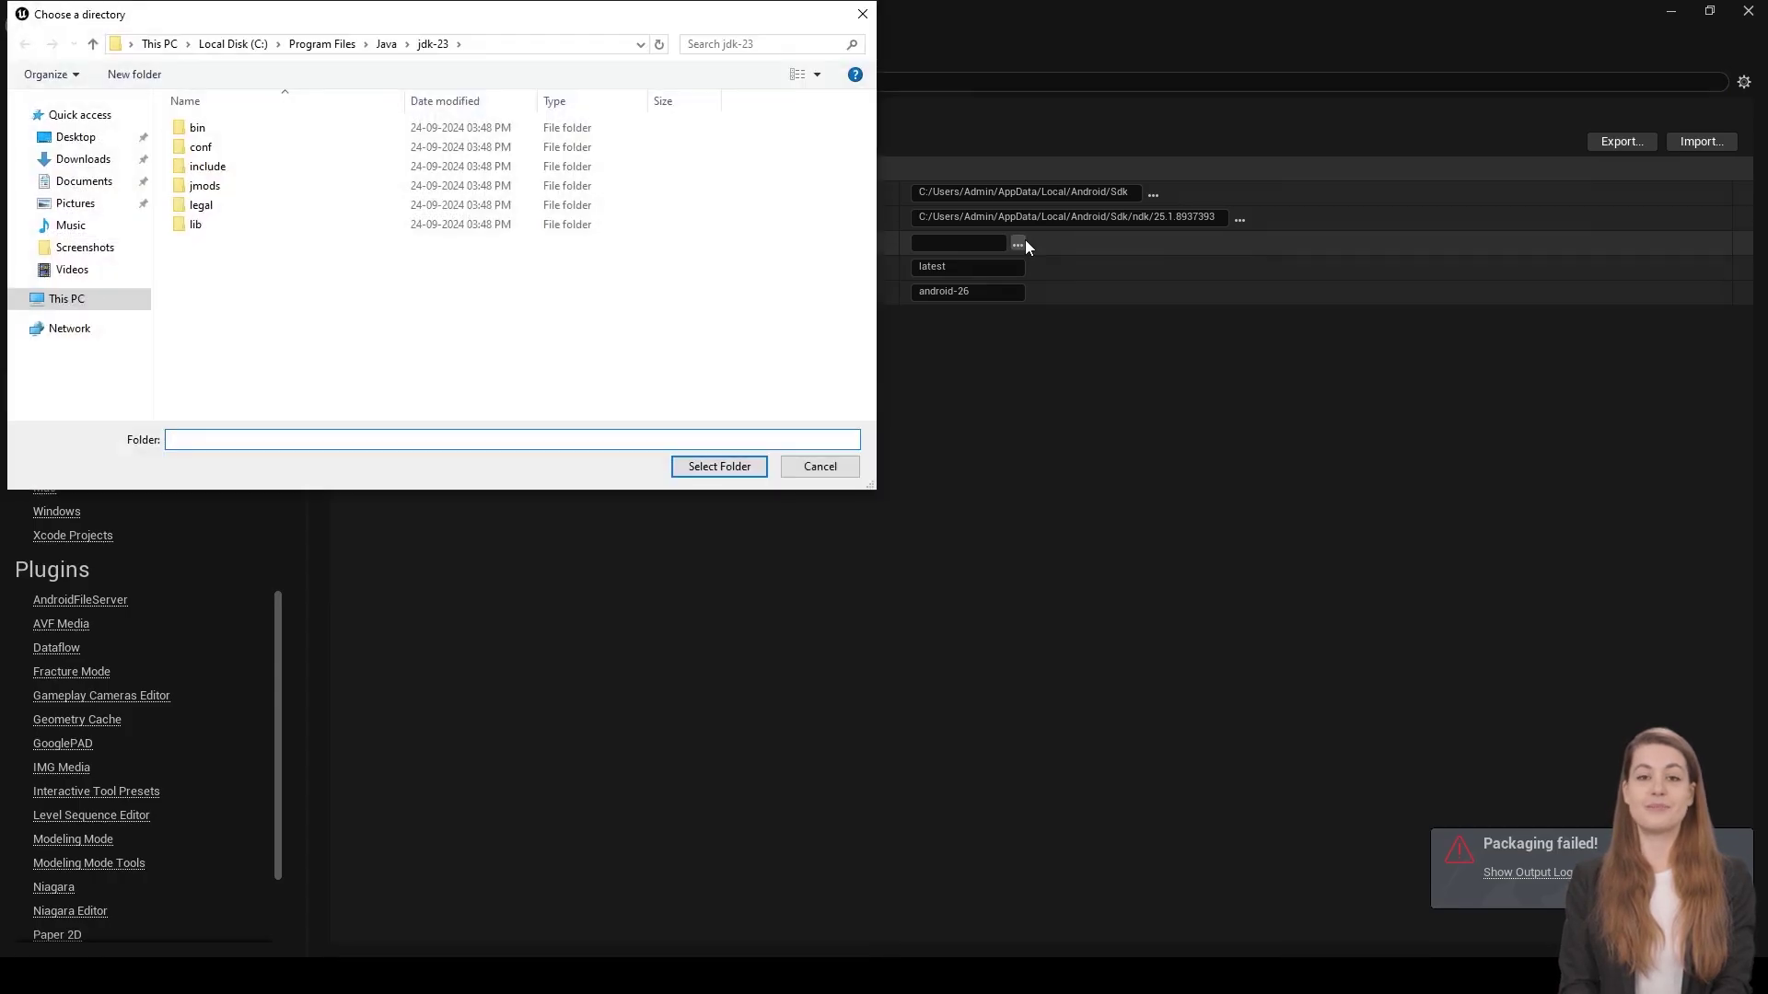
left_click(387, 45)
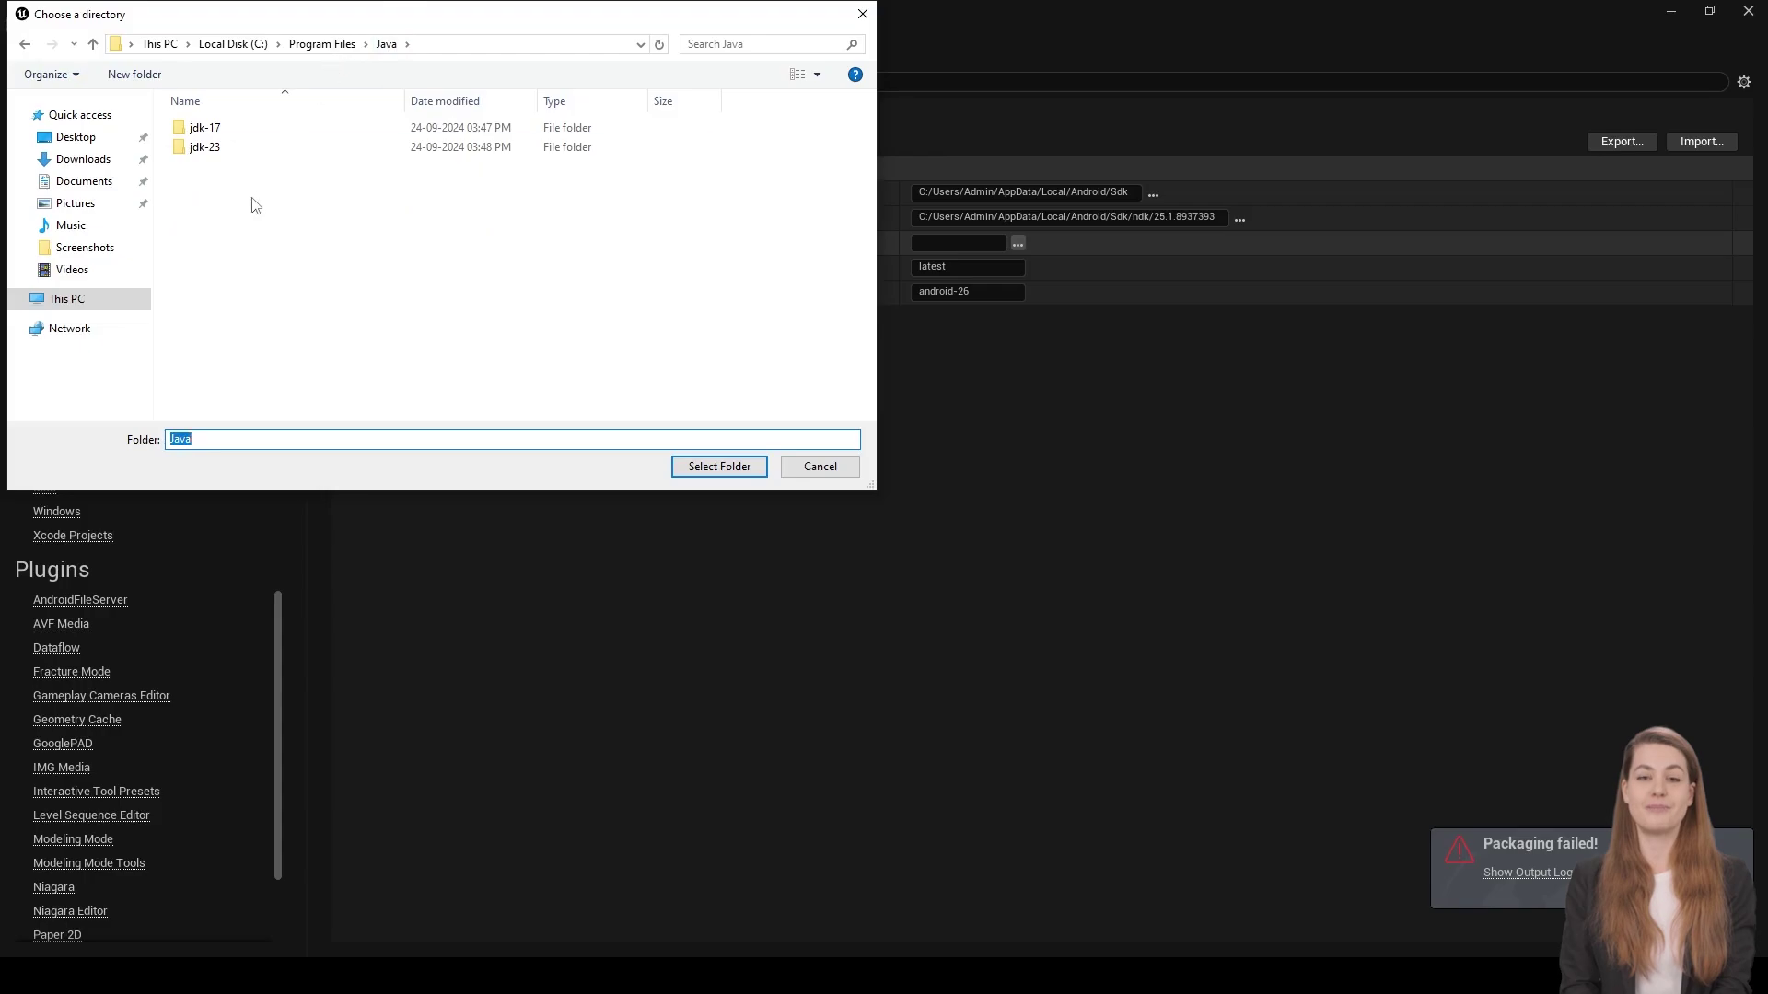
left_click(225, 130)
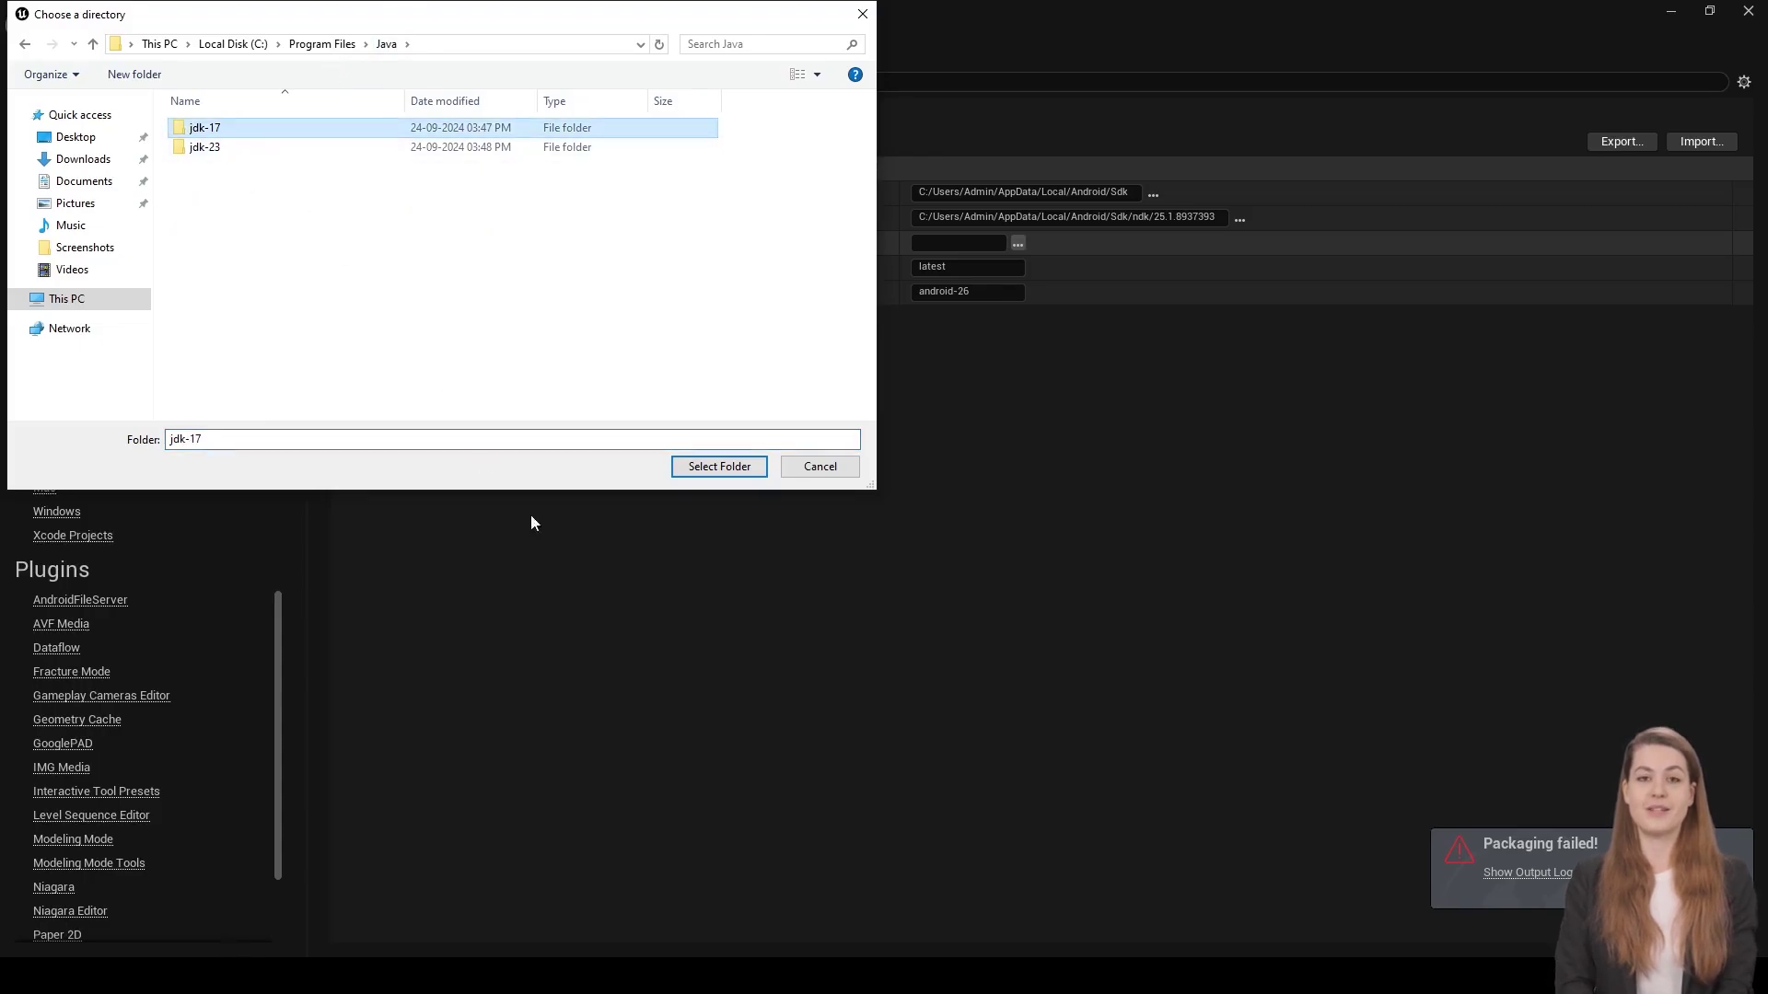
left_click(719, 466)
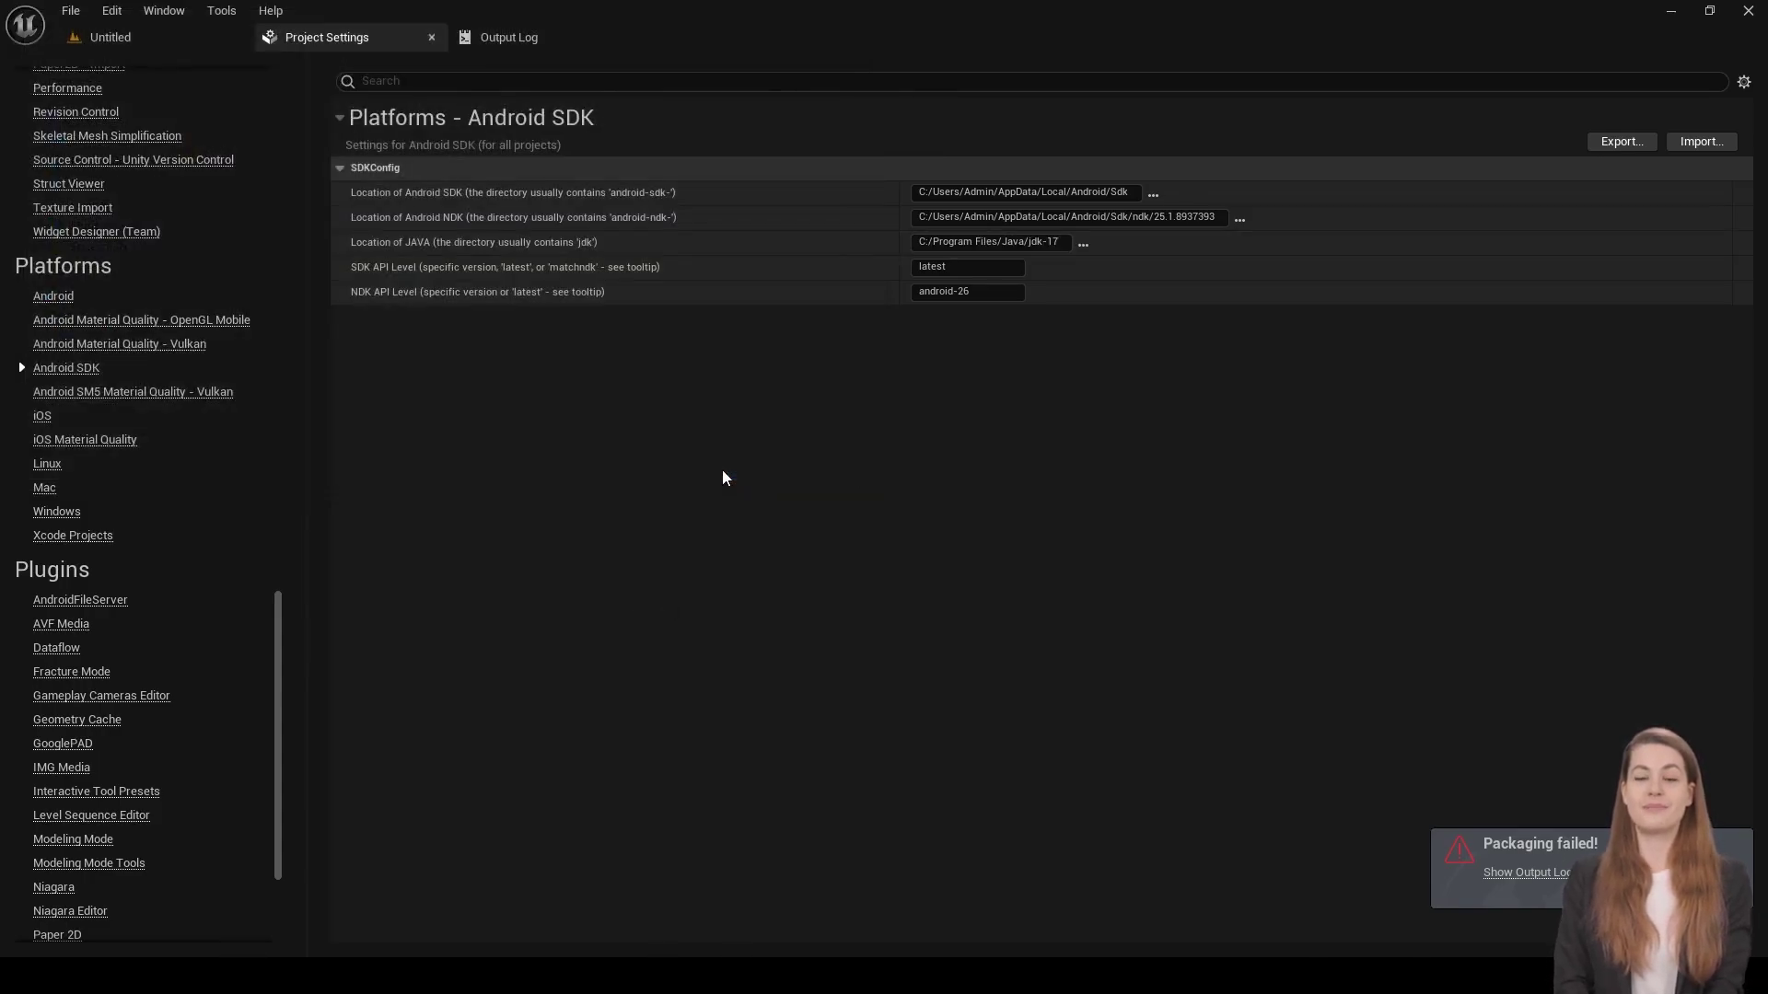
In Platforms > Android, configure the project for Android and Google Play services.
scroll(51, 226, "down", 2)
left_click(49, 225)
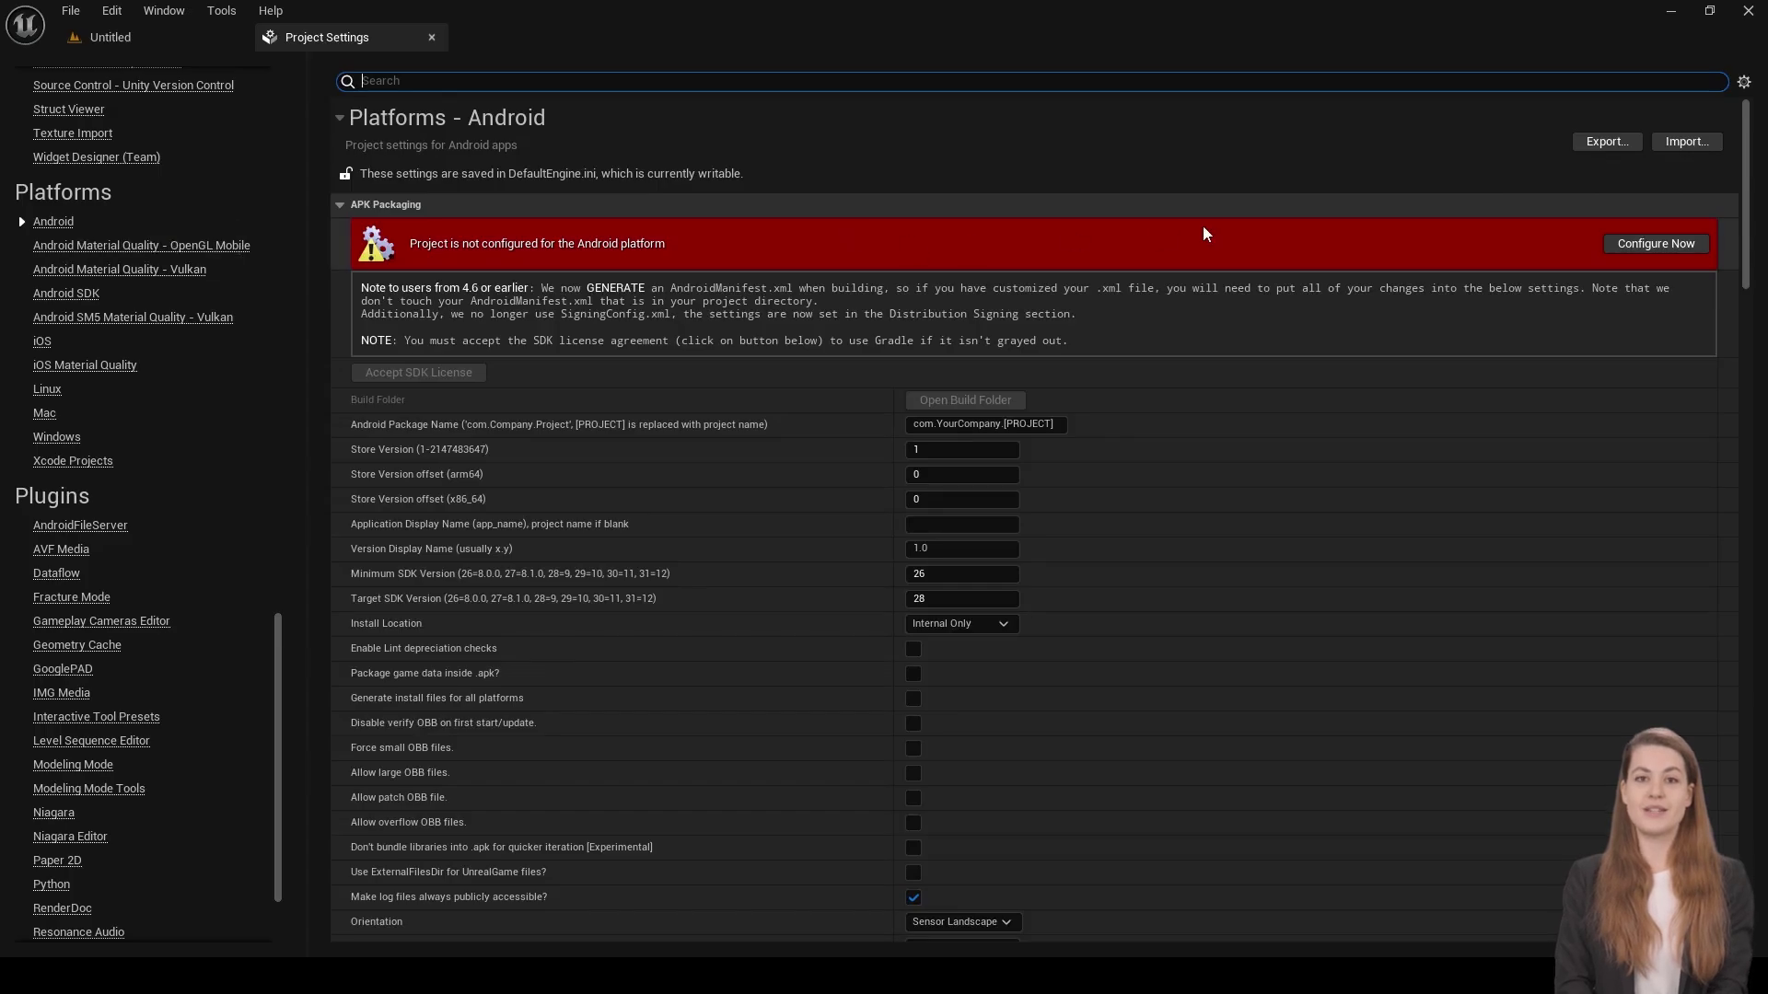
left_click(1640, 247)
scroll(1528, 635, "down", 15)
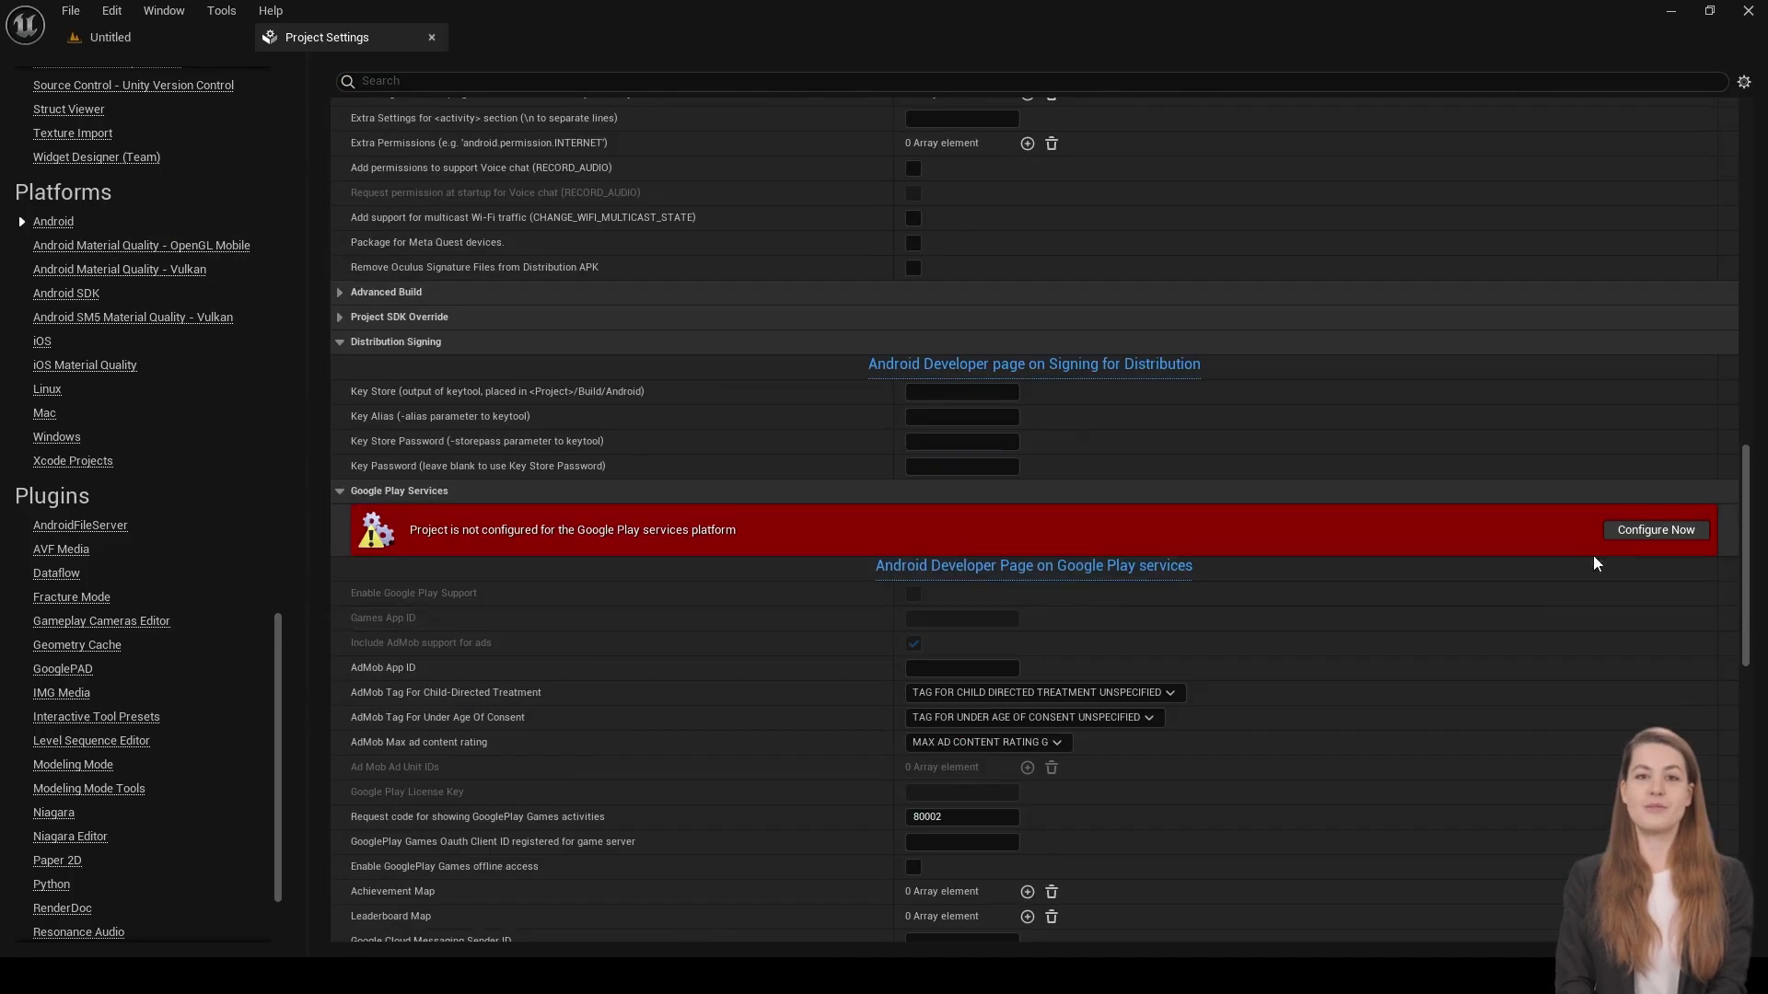
left_click(1635, 534)
scroll(1541, 493, "up", 15)
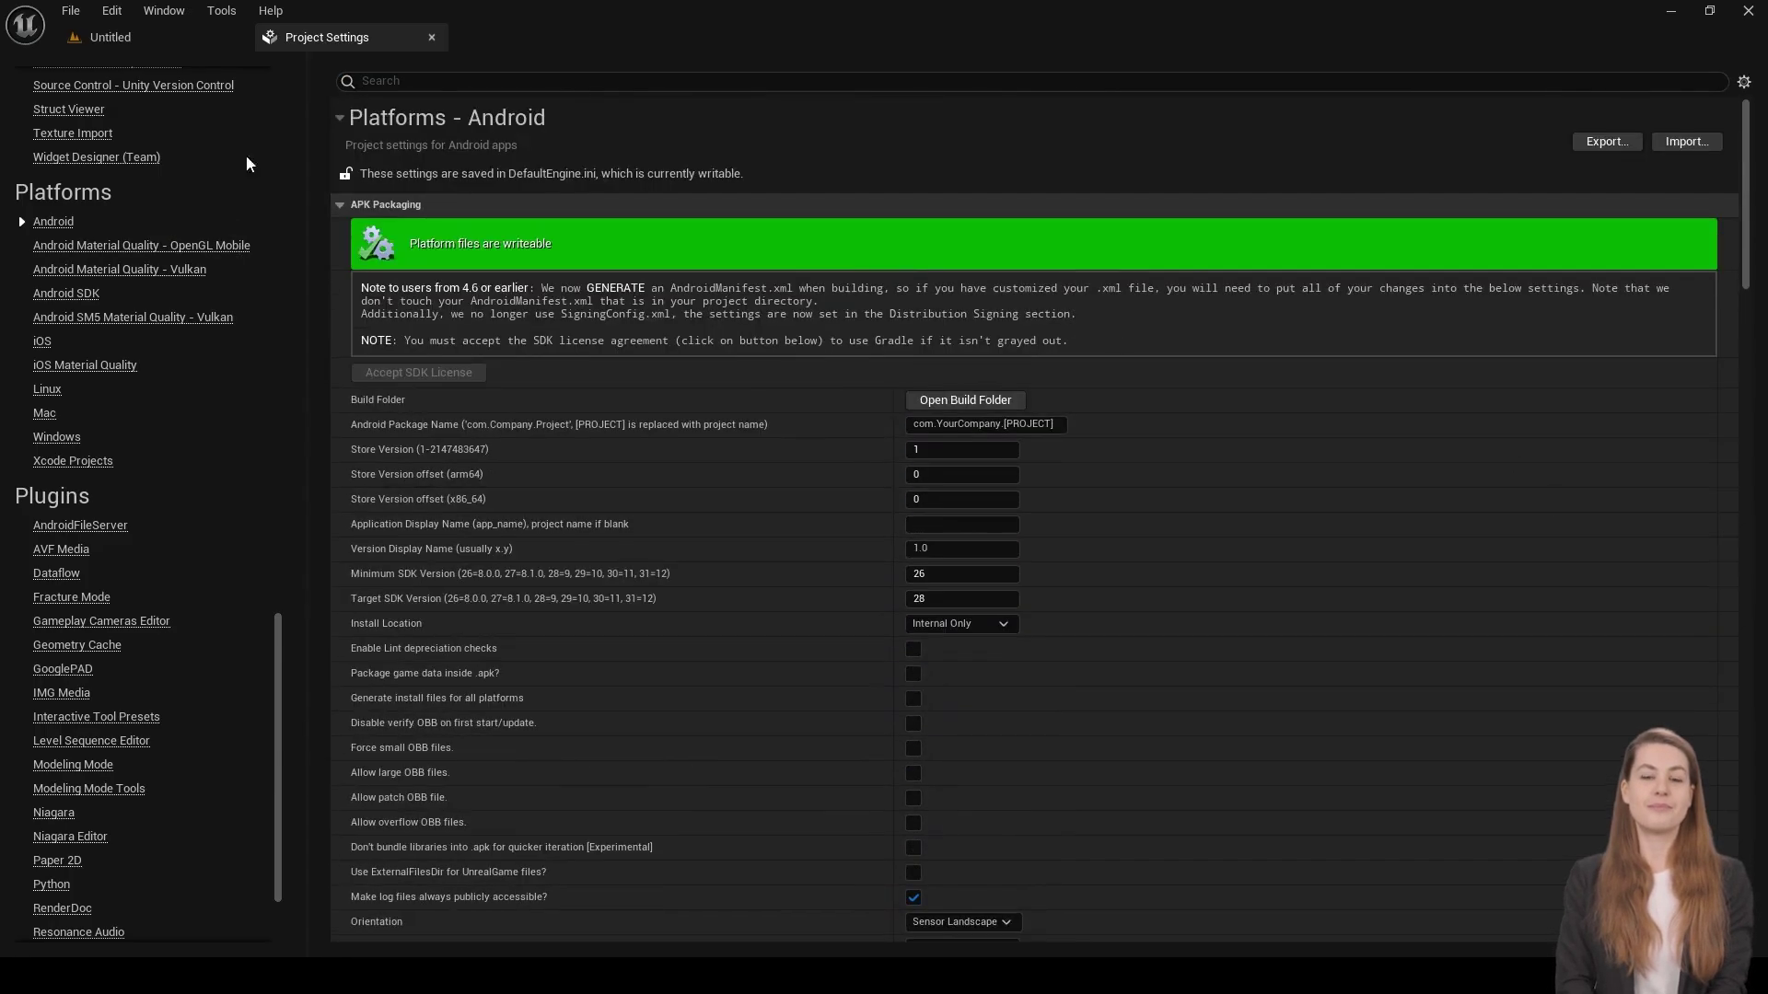
left_click(132, 33)
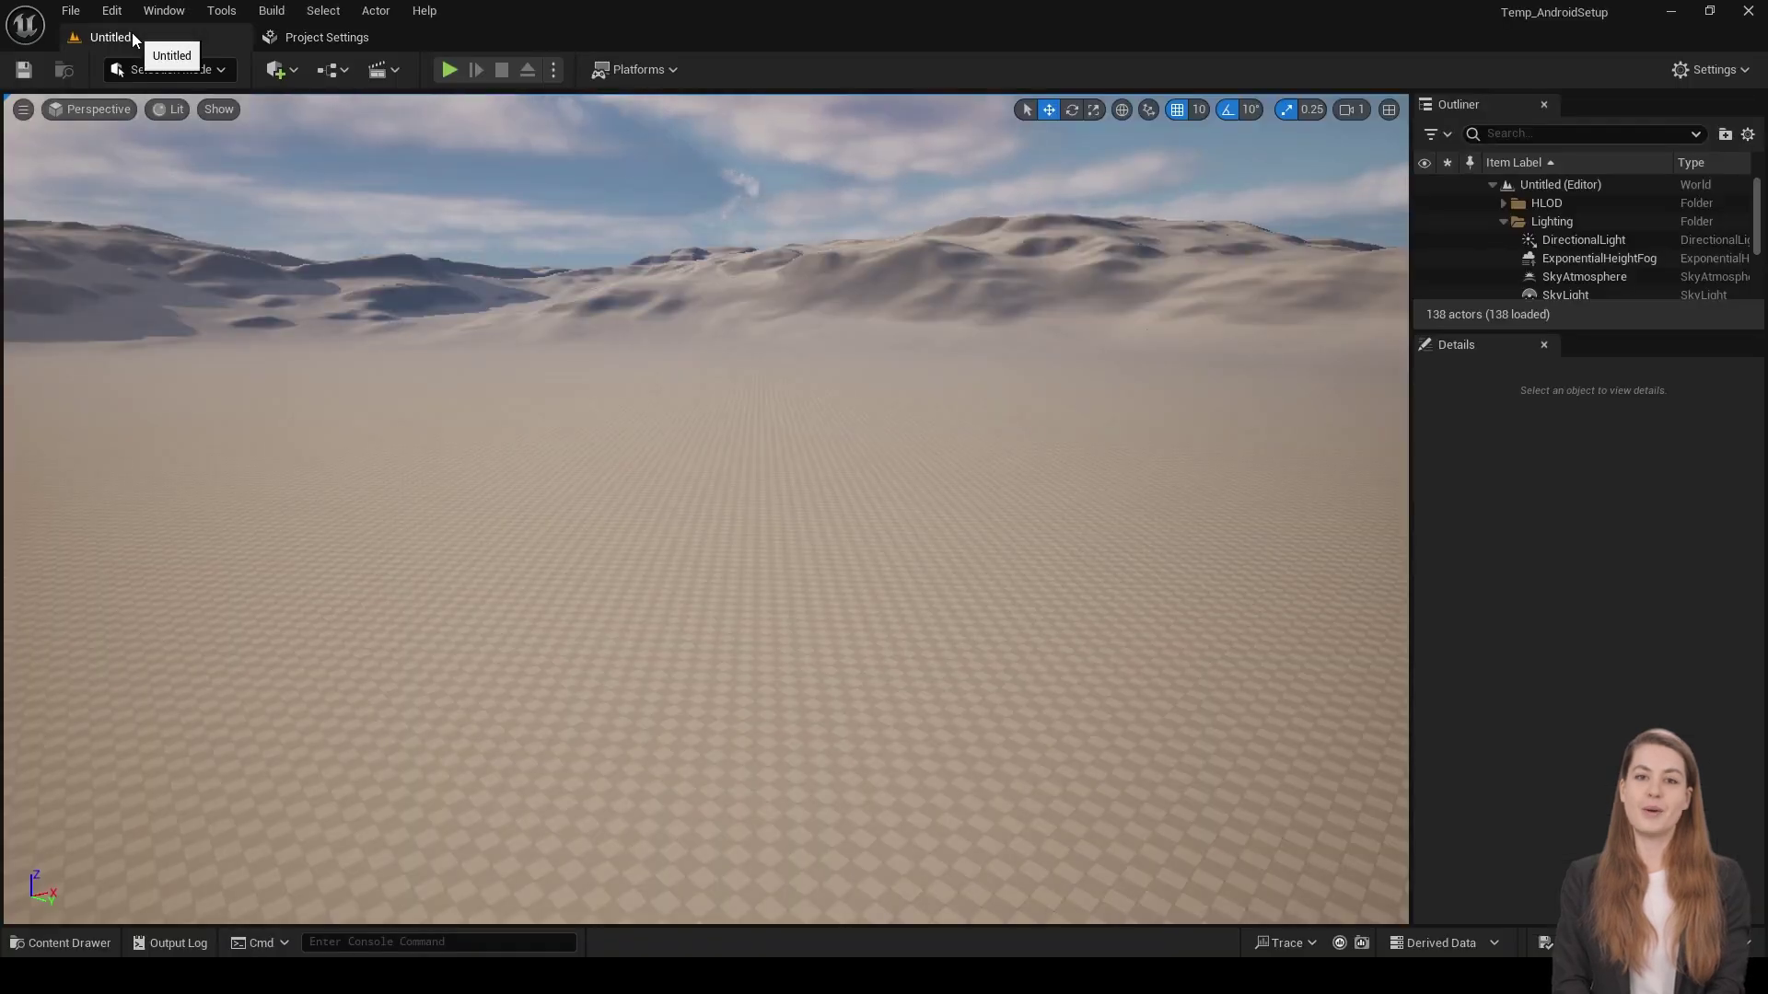
Package the project for Android (ASTC) into a newly created ABuild folder.
left_click(626, 74)
left_click(681, 341)
left_click(635, 69)
mouse_move(699, 209)
left_click(871, 260)
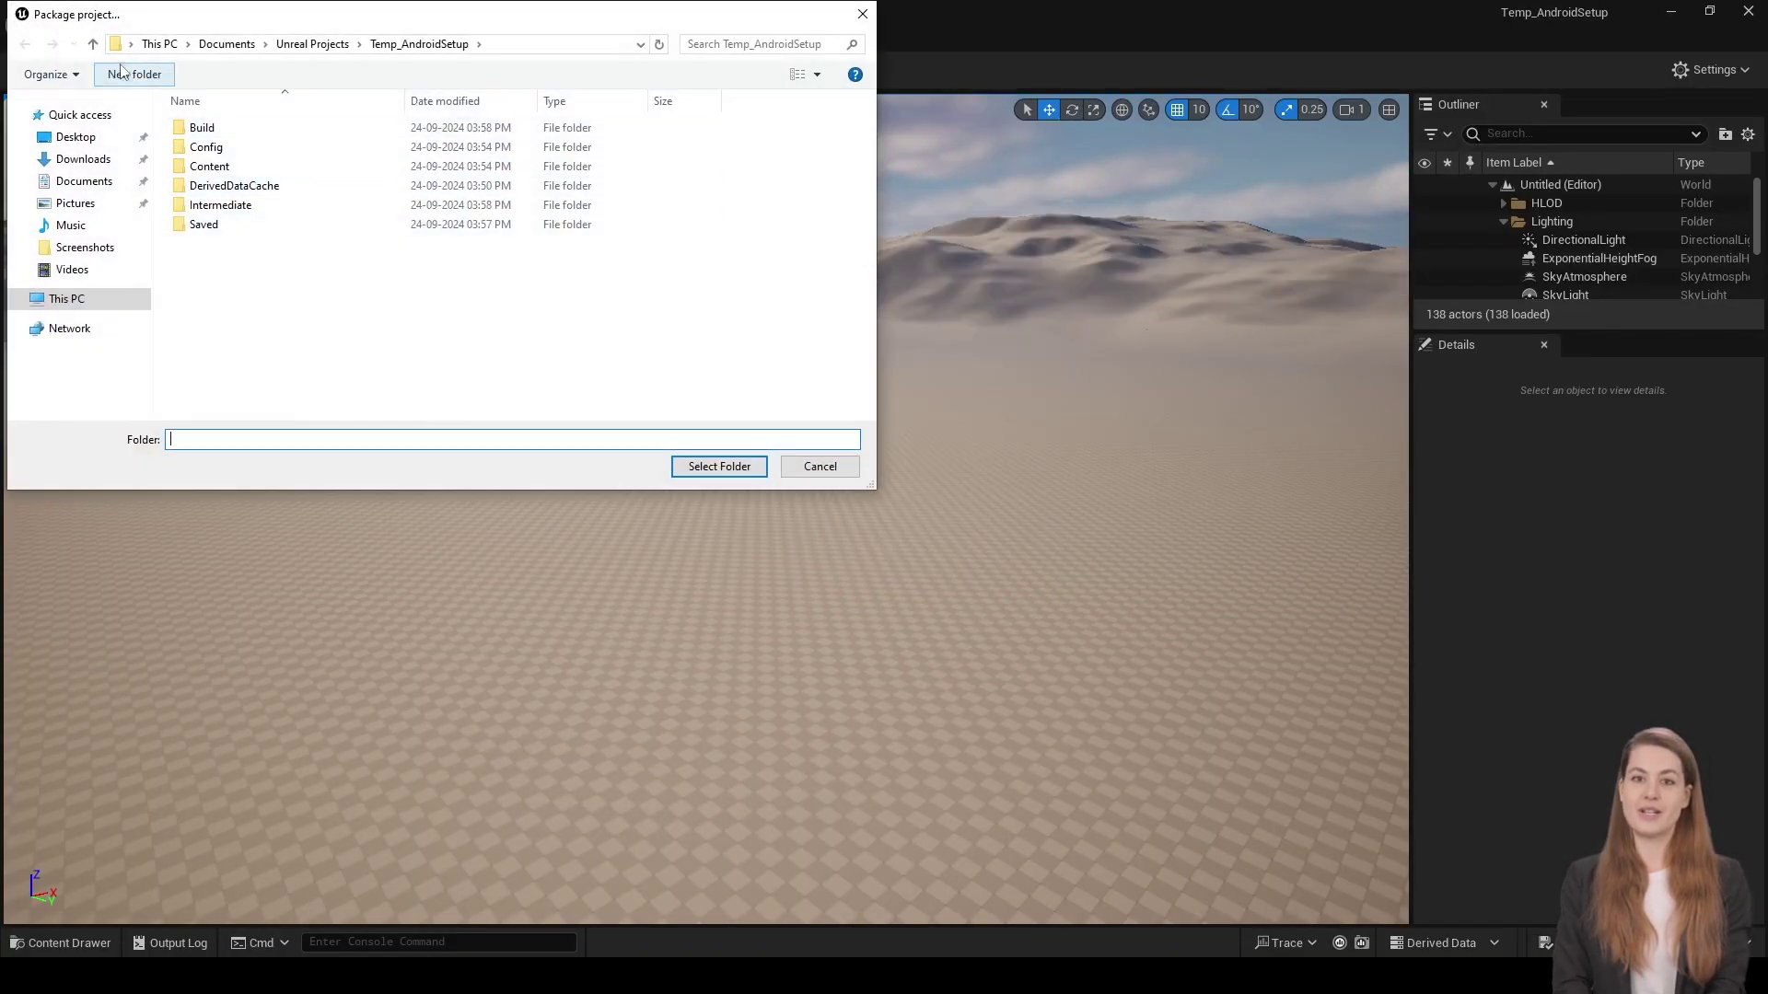
left_click(136, 74)
type("Android")
key("Return")
key("Return")
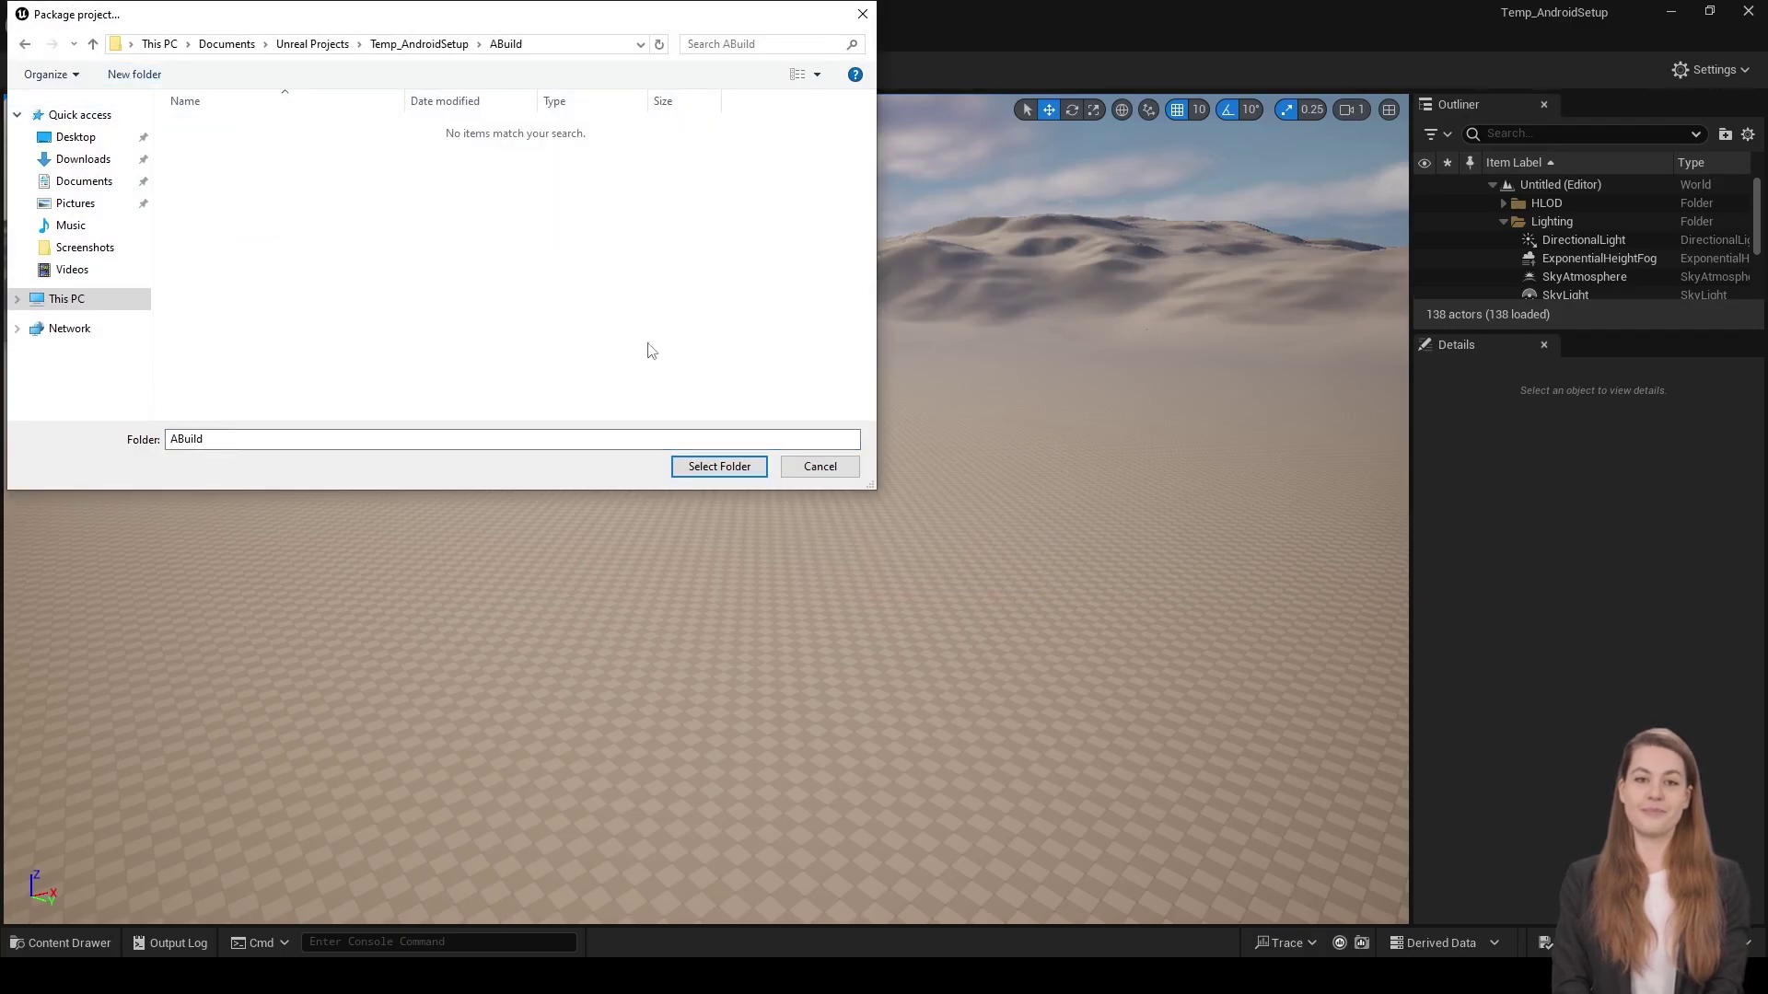
left_click(719, 466)
Allow firewall access, dock and clear the Output Log, then reopen it via Window > Output Log.
left_click(987, 652)
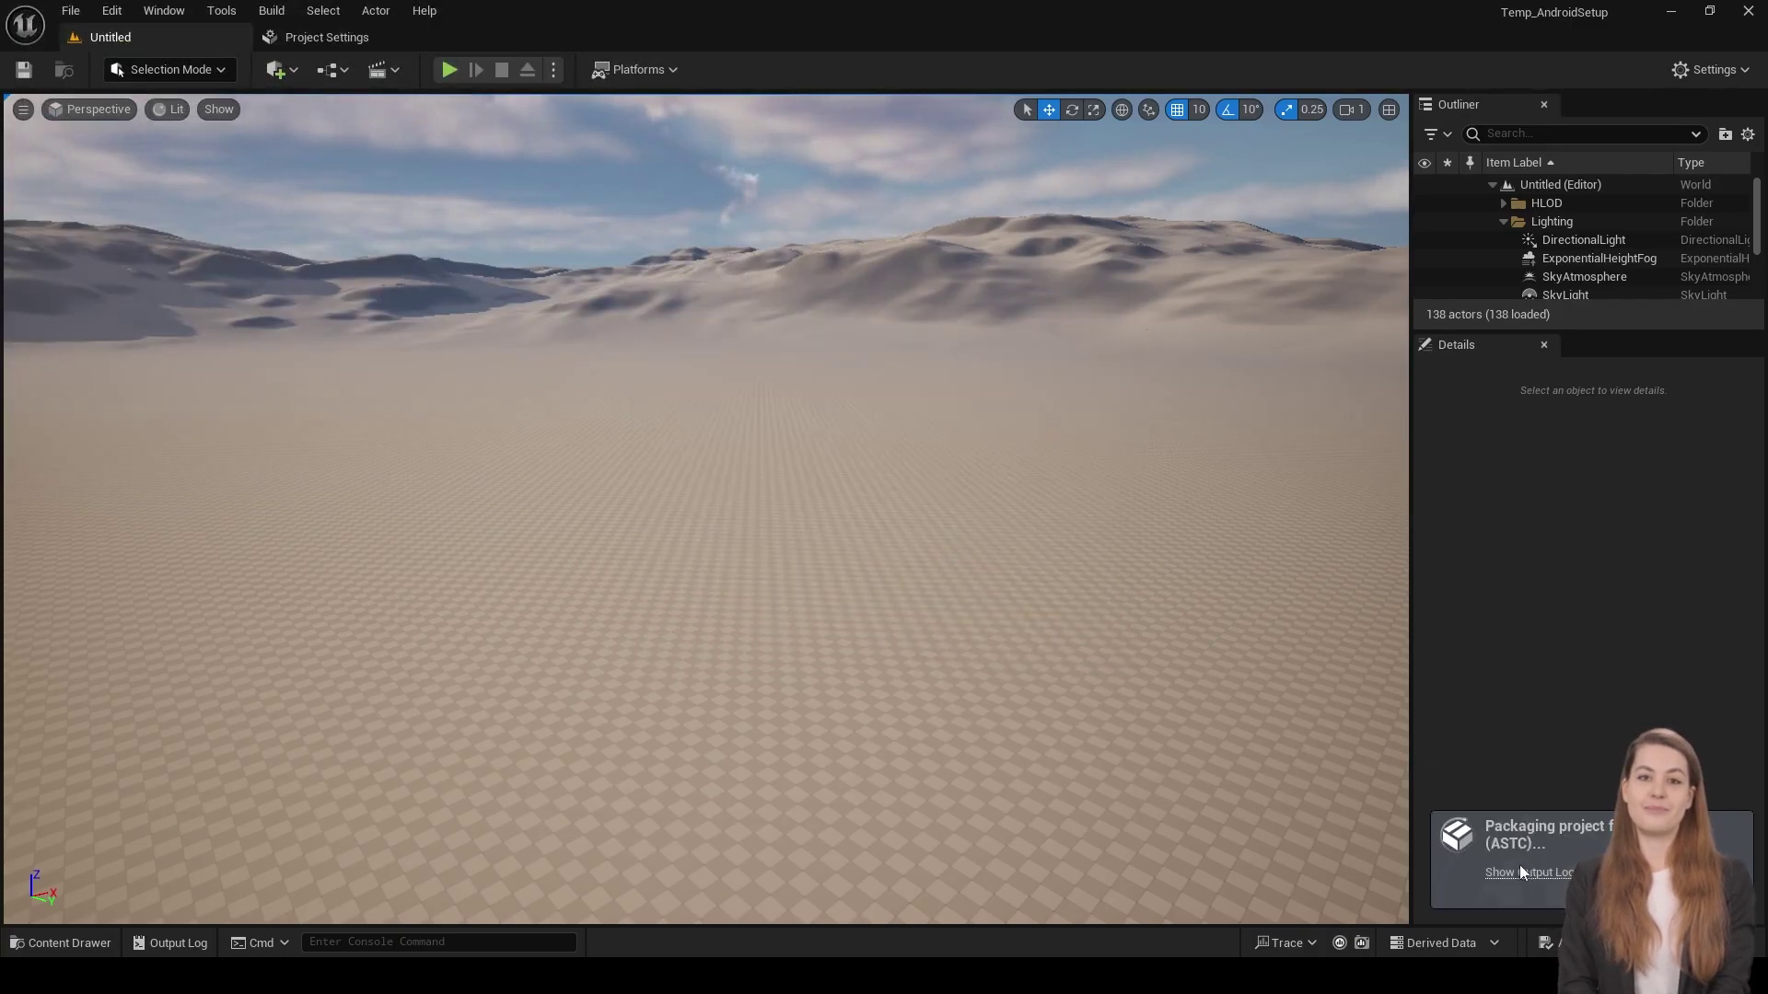
left_click(1521, 873)
left_click(1584, 626)
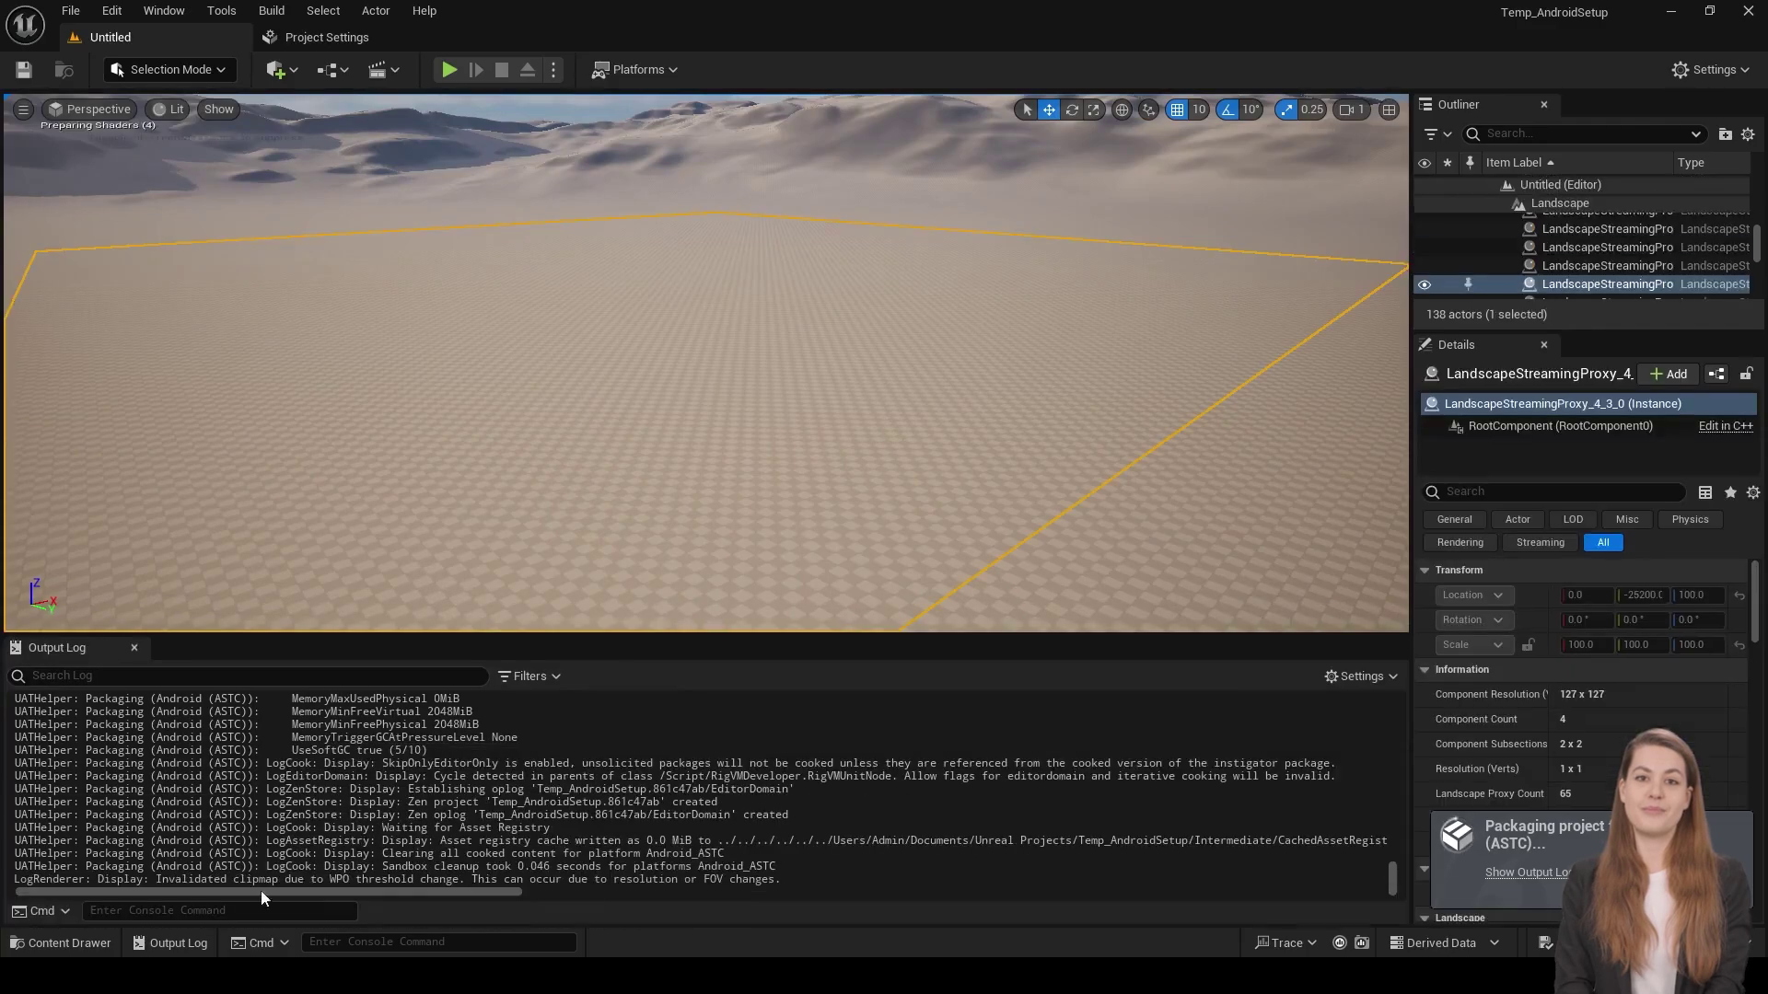
left_click_drag(27, 667, 545, 30)
right_click(631, 351)
left_click(656, 368)
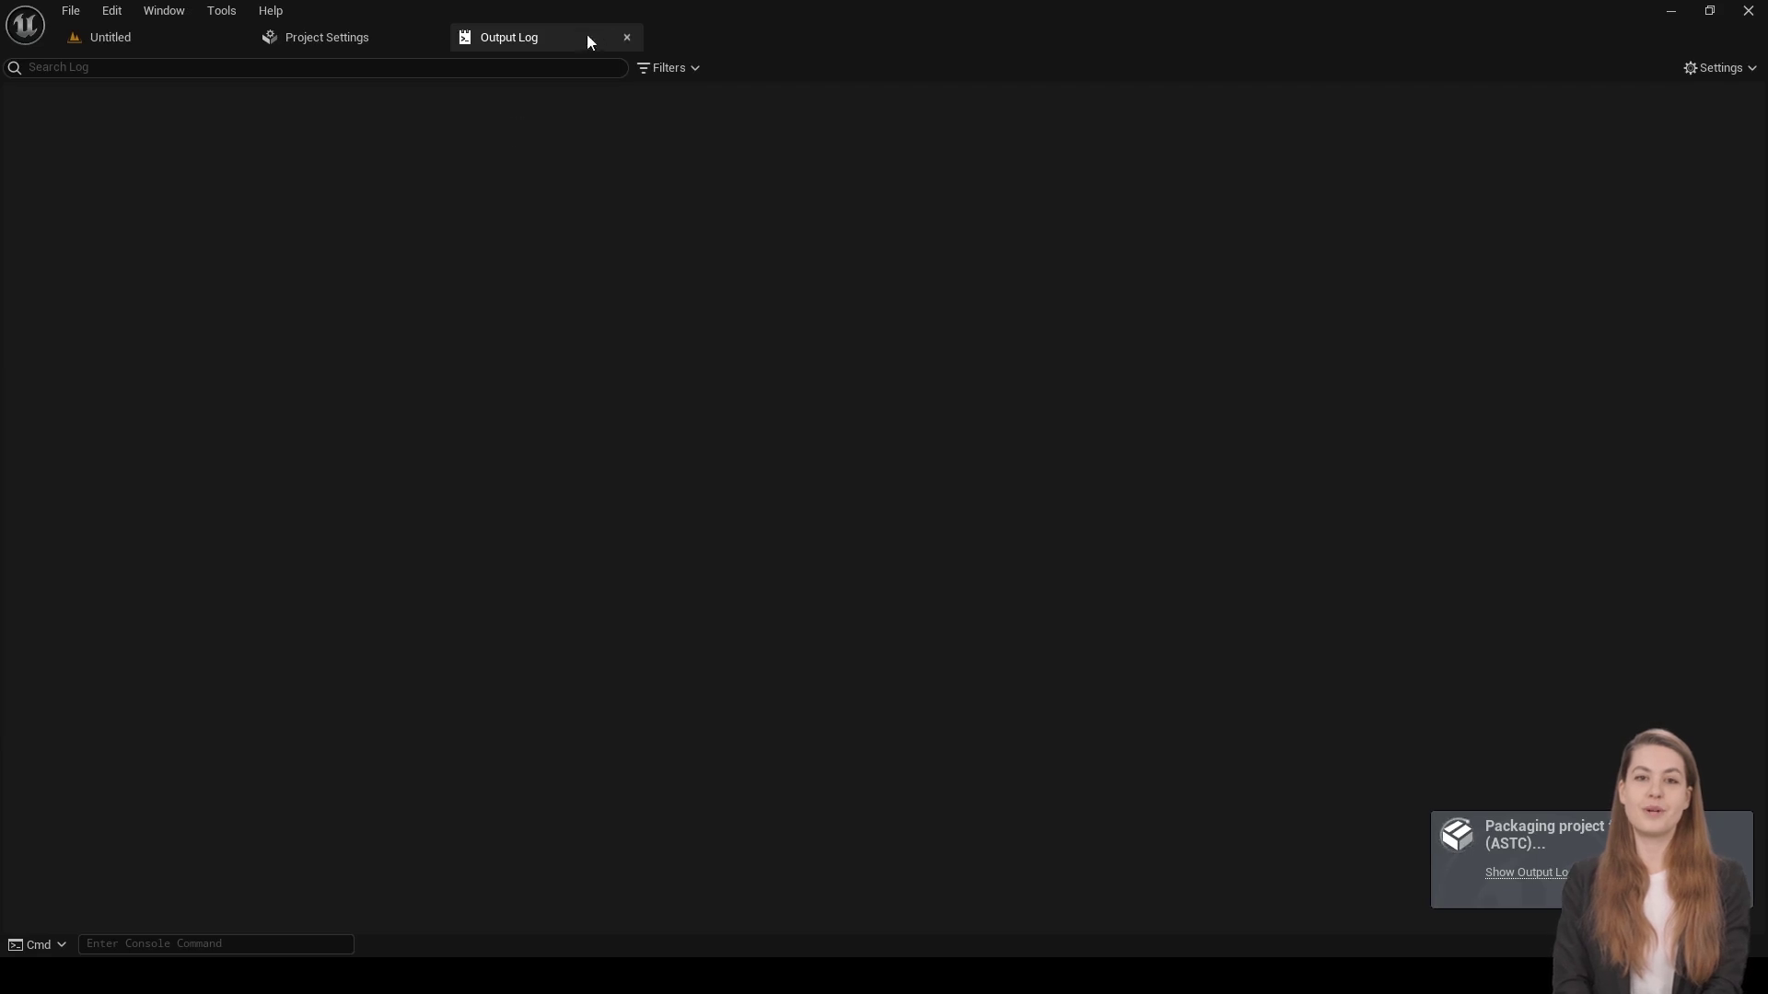
left_click(627, 37)
left_click(111, 37)
left_click(164, 11)
left_click(277, 479)
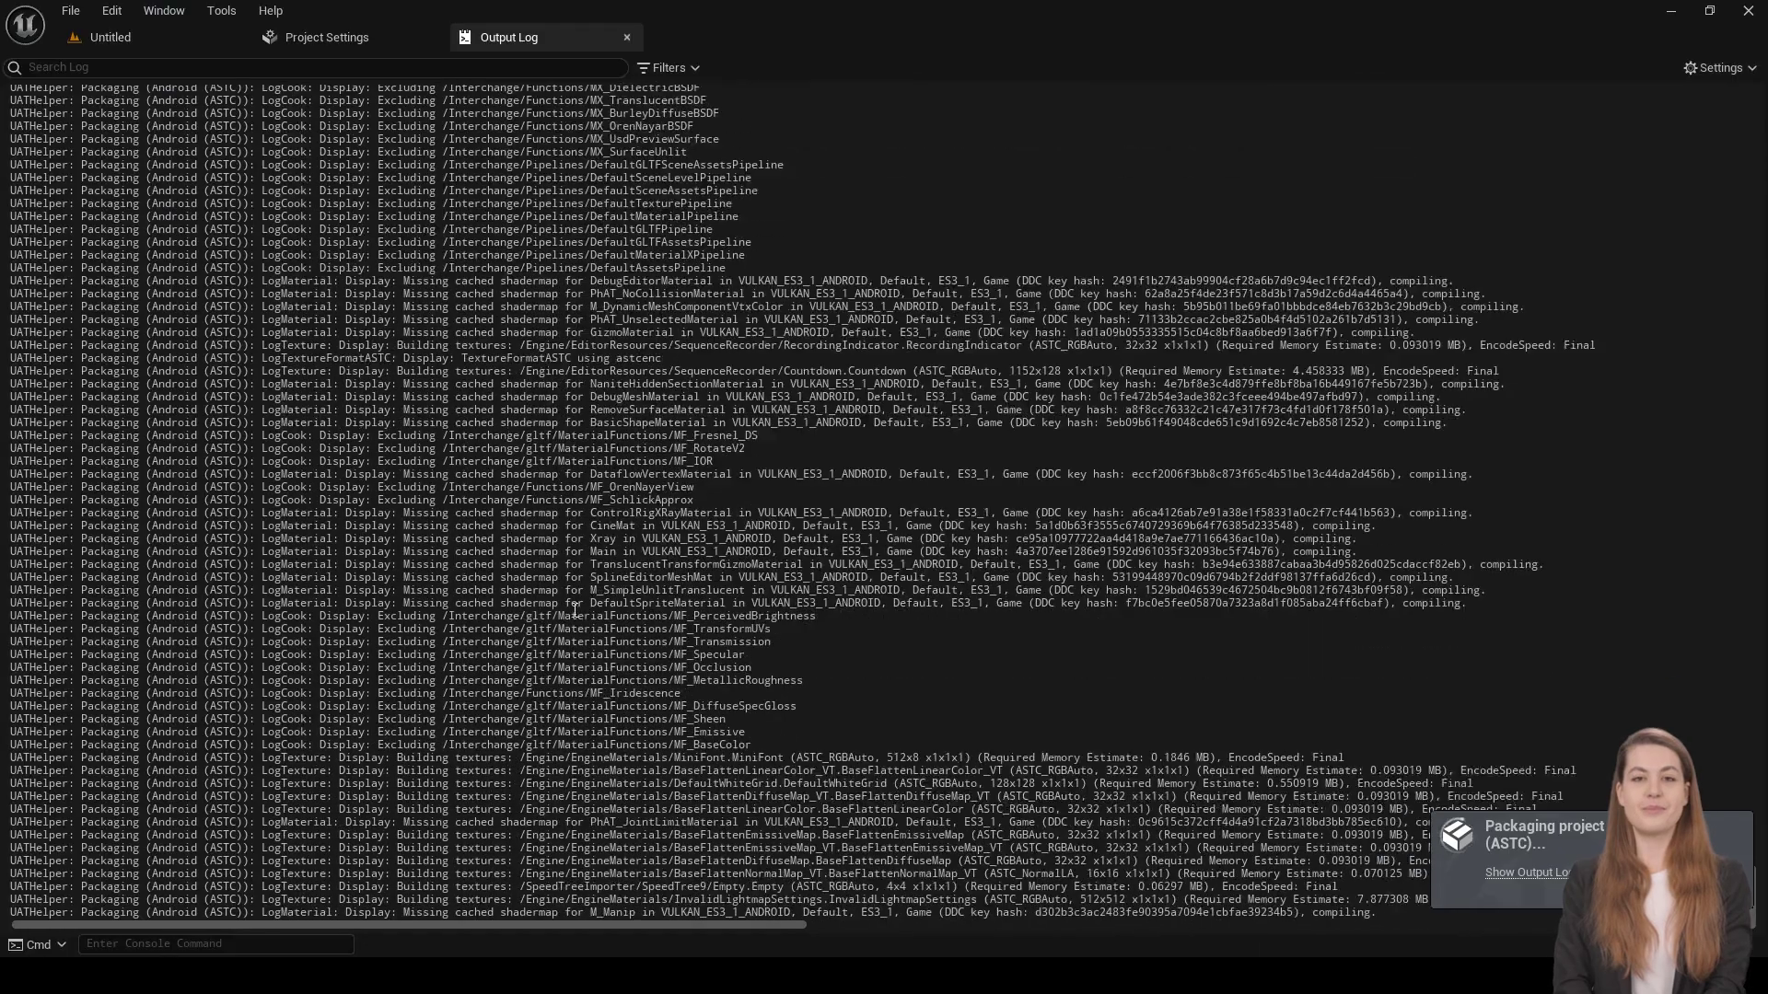